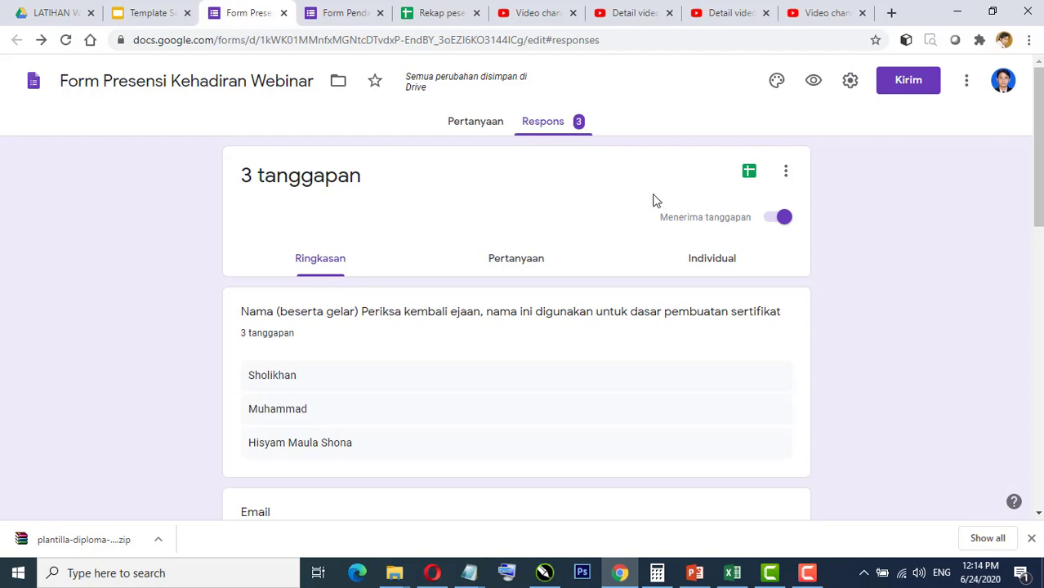
Step: Link the form's responses to a new spreadsheet, 'Form Presensi Kehadiran Webinar (Respons)', listing all 3 responses
click(748, 175)
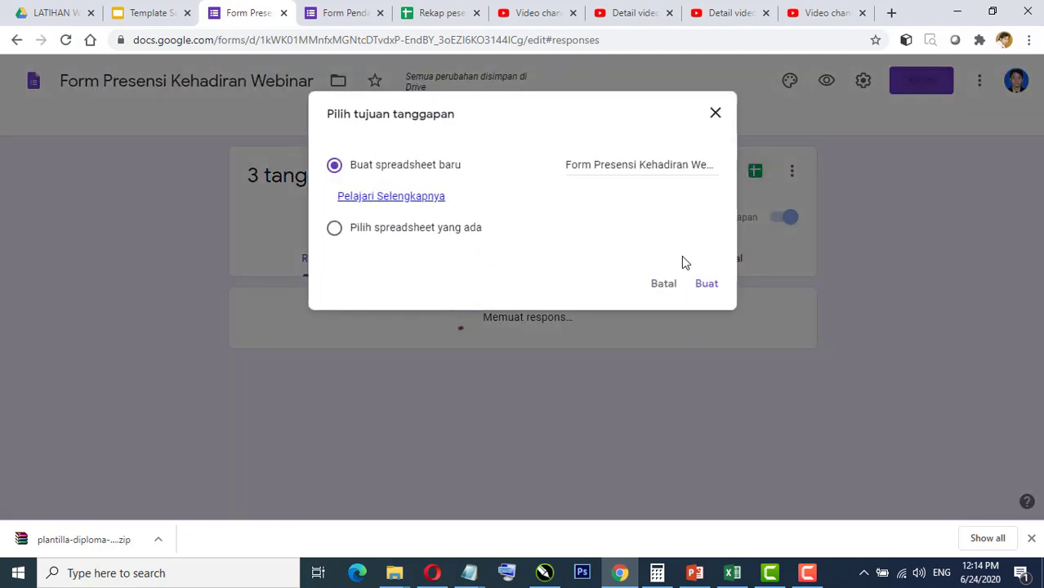
click(704, 286)
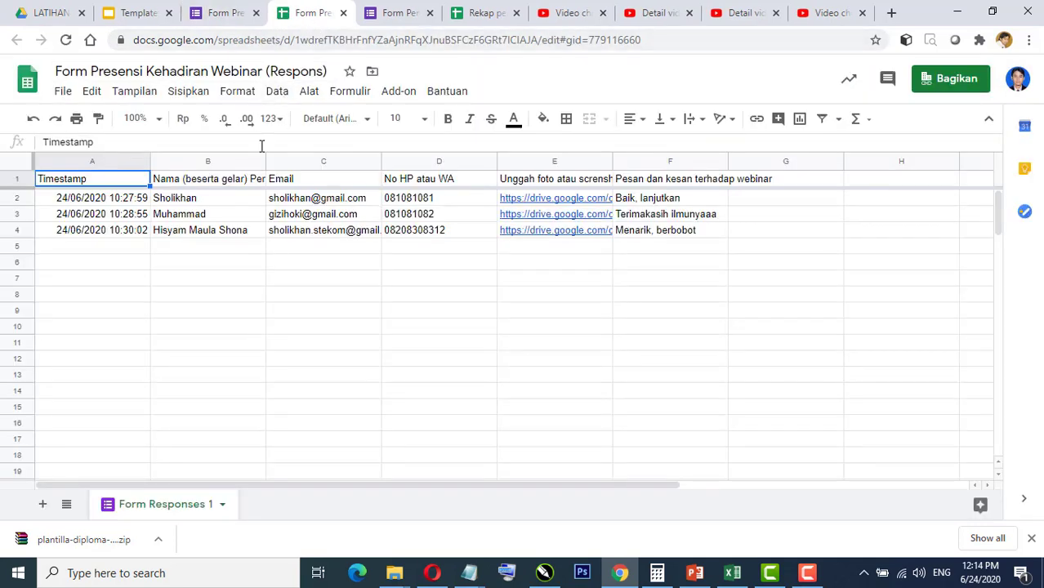
click(195, 201)
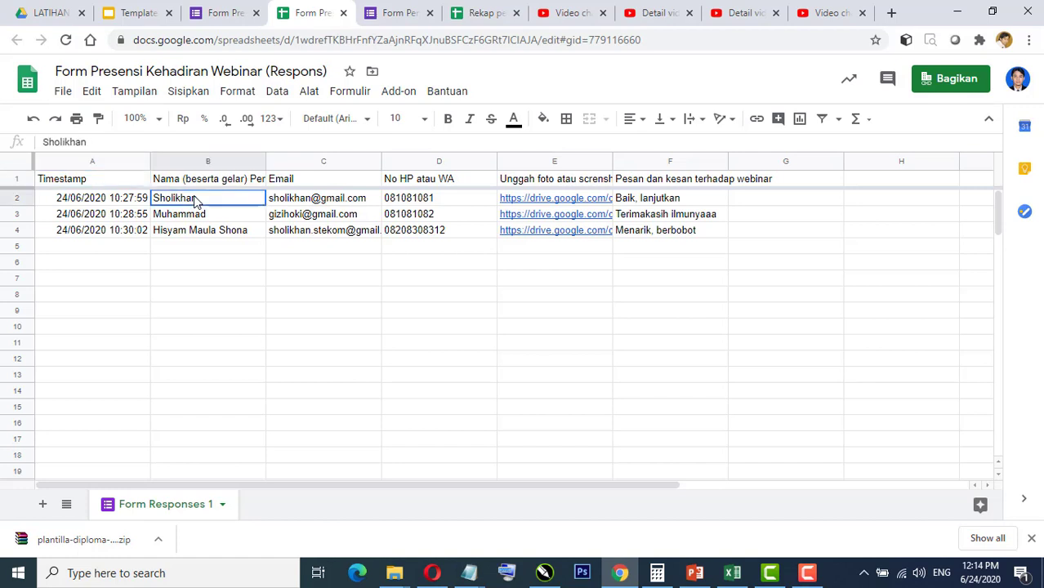
click(226, 236)
click(319, 204)
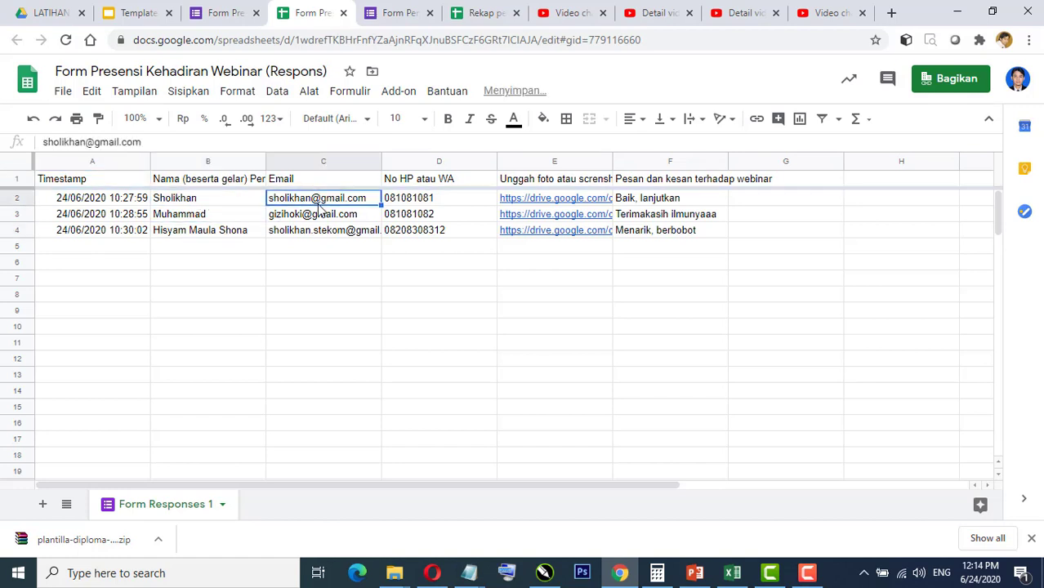
click(318, 233)
click(206, 201)
click(214, 231)
click(323, 207)
click(323, 233)
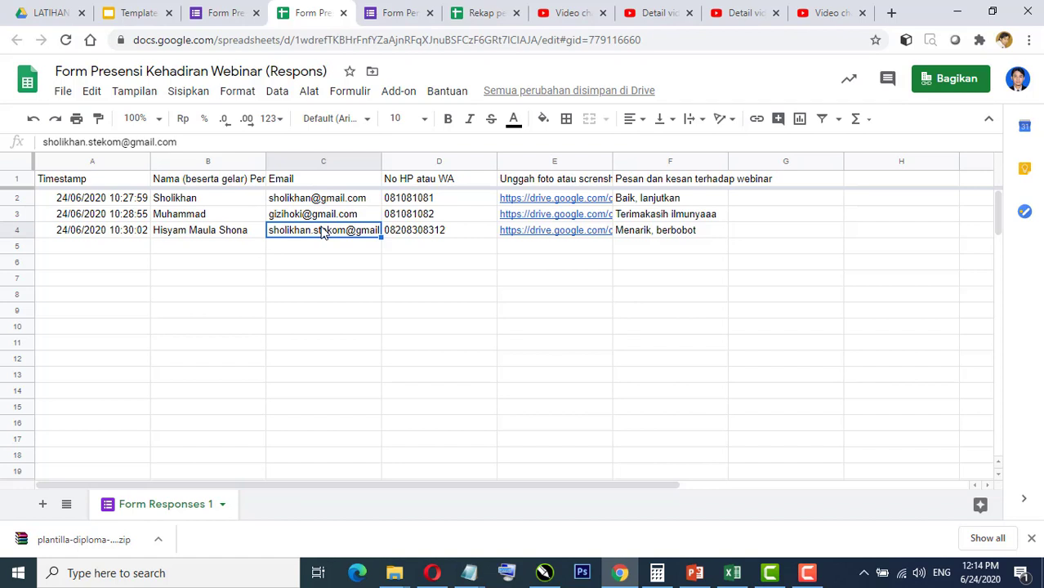
Step: Create a blank Google spreadsheet from Drive in the shared LATIHAN WEBINAR ONLINE folder
click(49, 16)
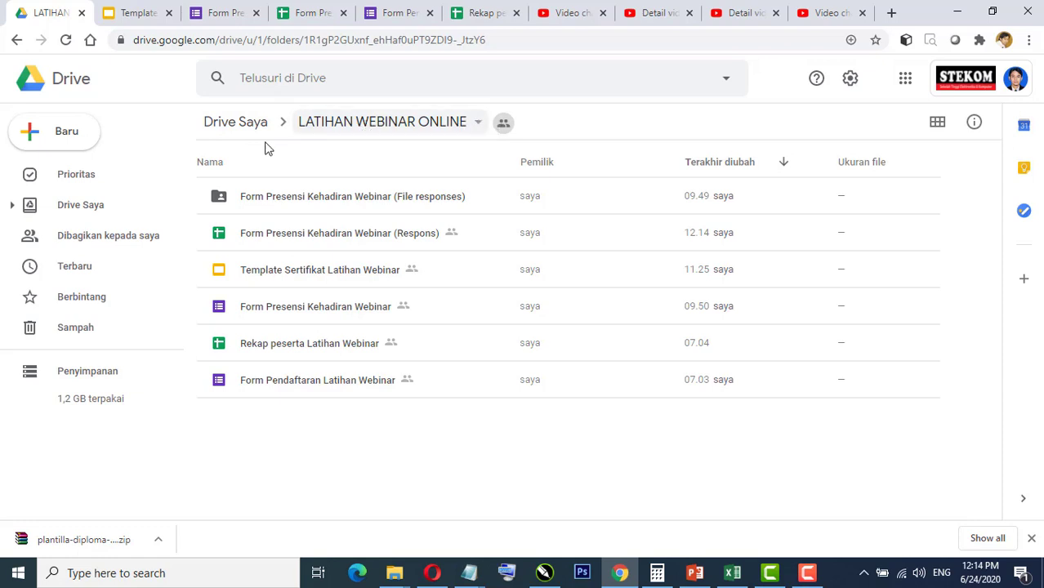
click(61, 140)
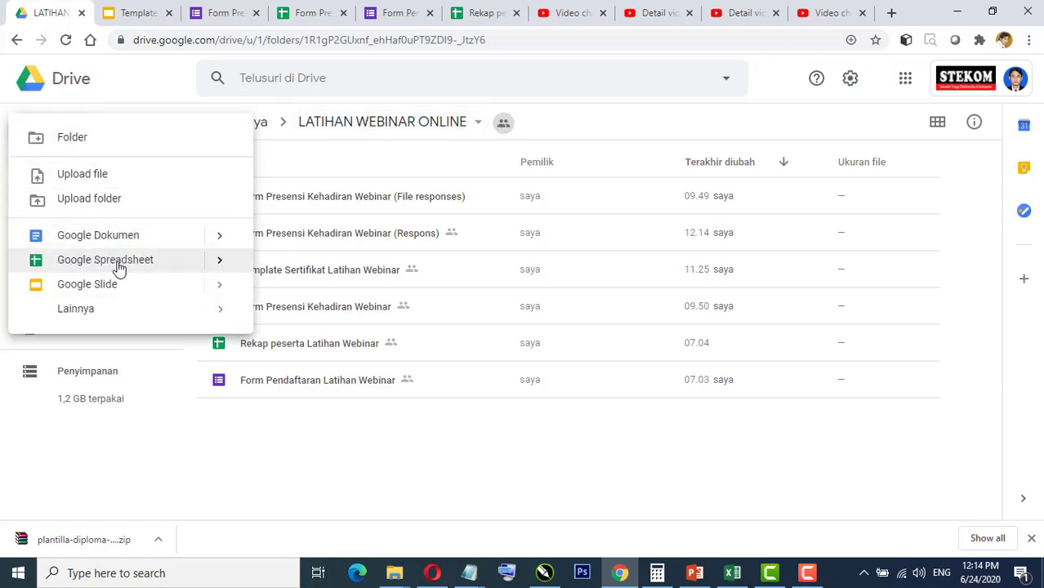
mouse_move(218, 264)
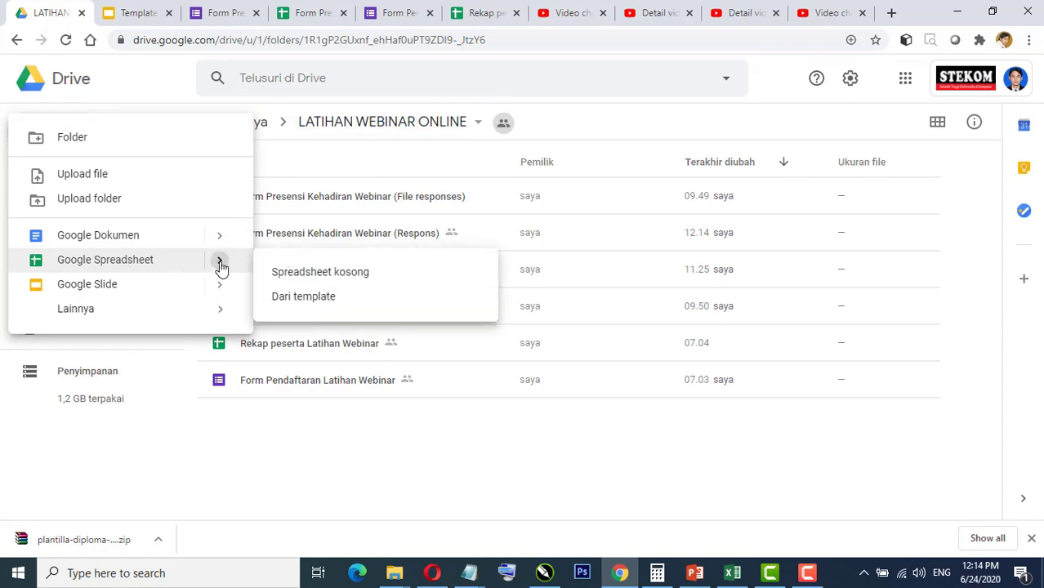
click(306, 277)
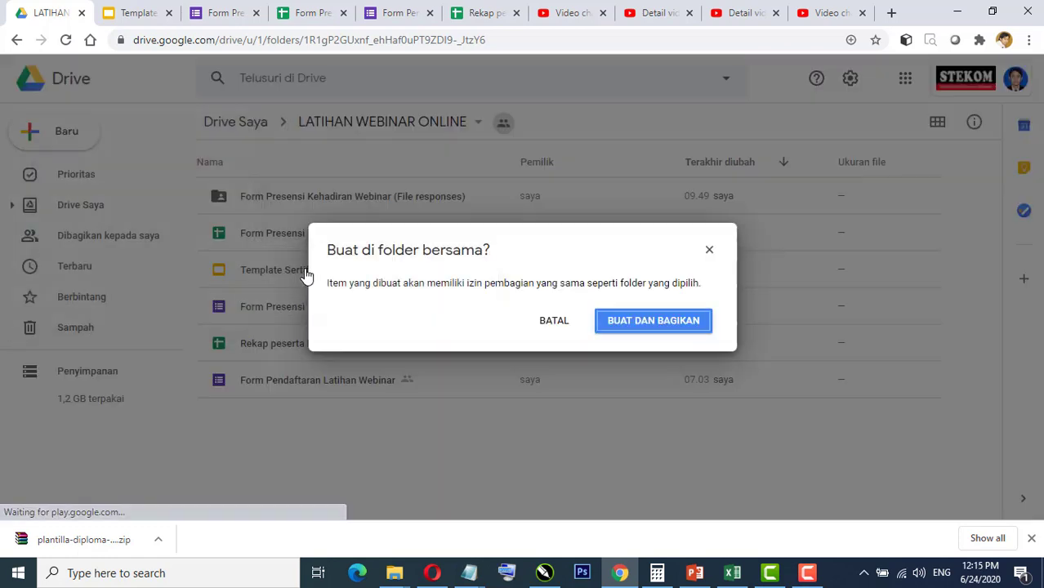
click(670, 325)
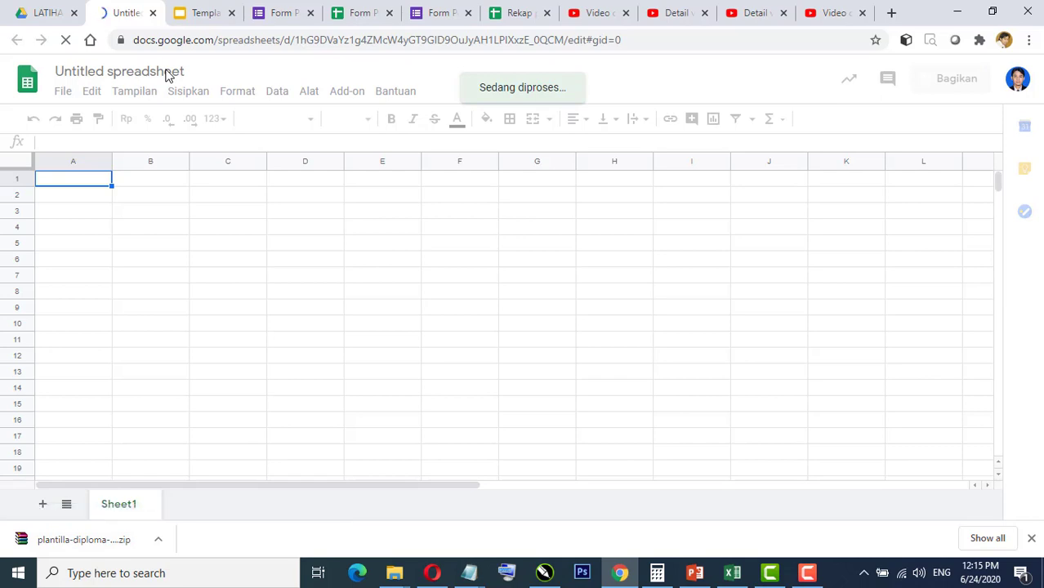
Step: Rename the spreadsheet 'Data Sertifikat Webinar Latihan' and bring up the certificate template slide
click(167, 72)
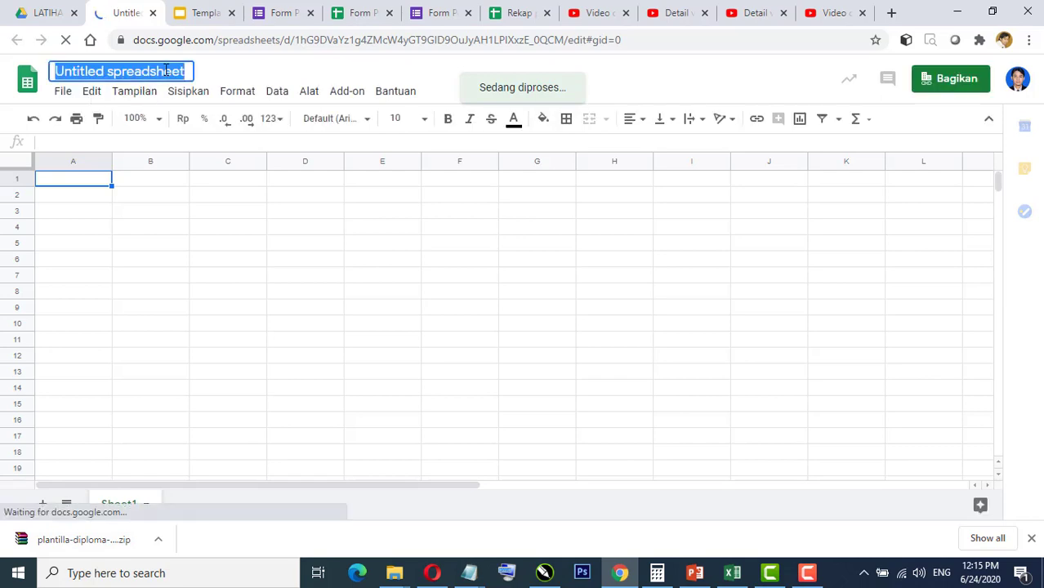
text(Data )
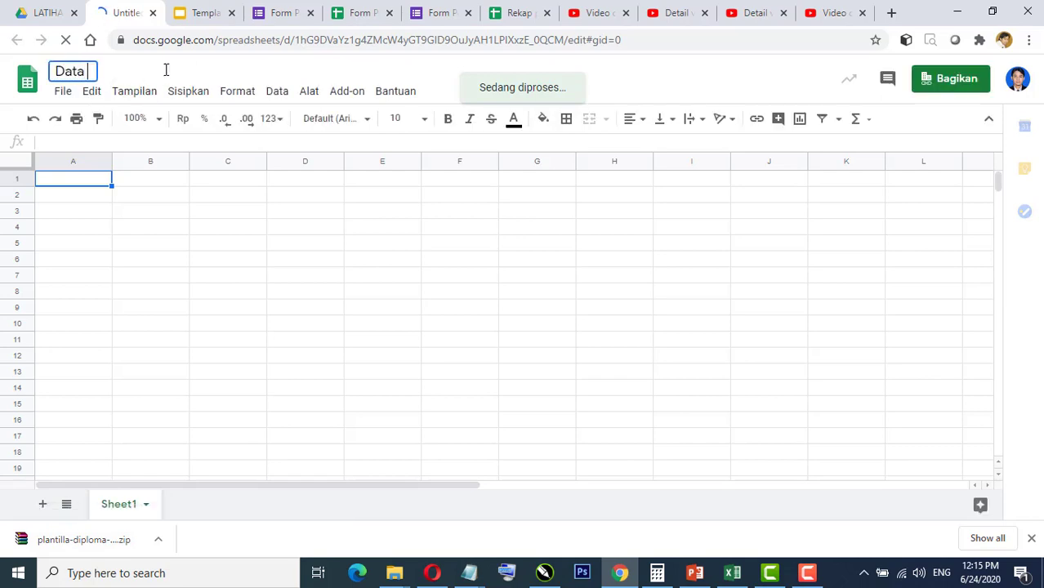
text(Sertifikat )
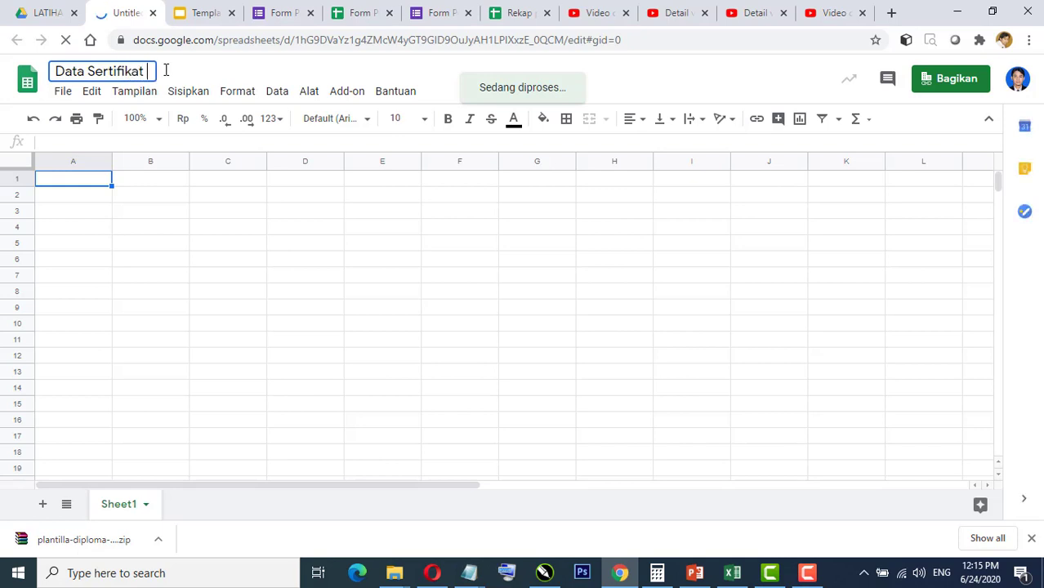
text(Webinar La)
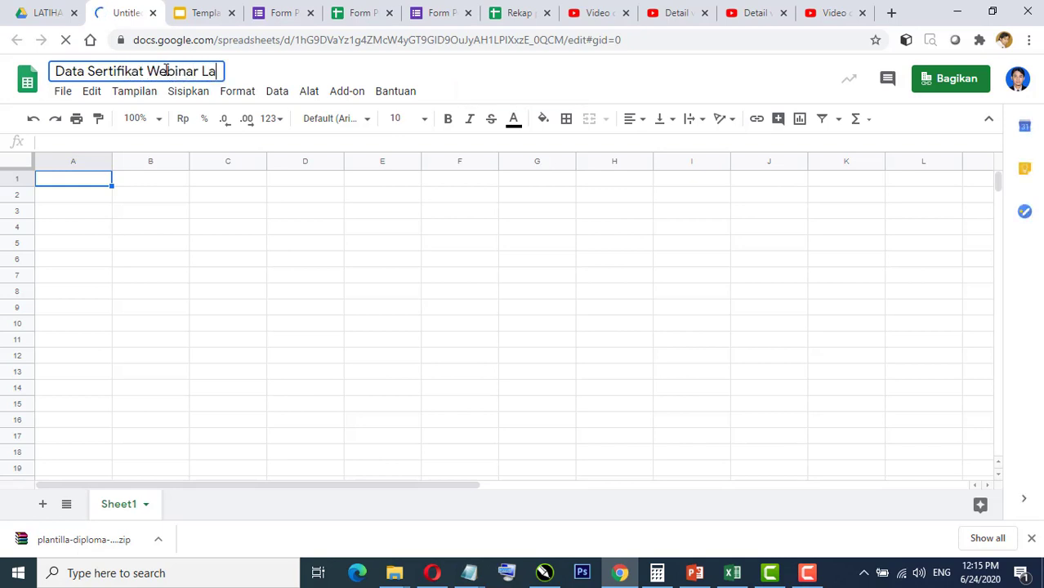
text(tihan)
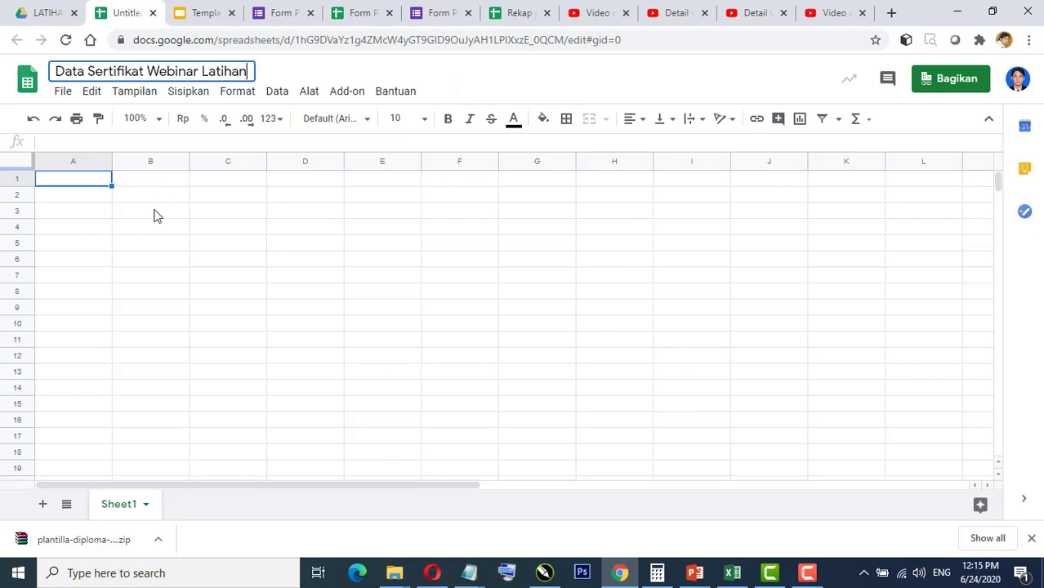
click(151, 211)
click(90, 187)
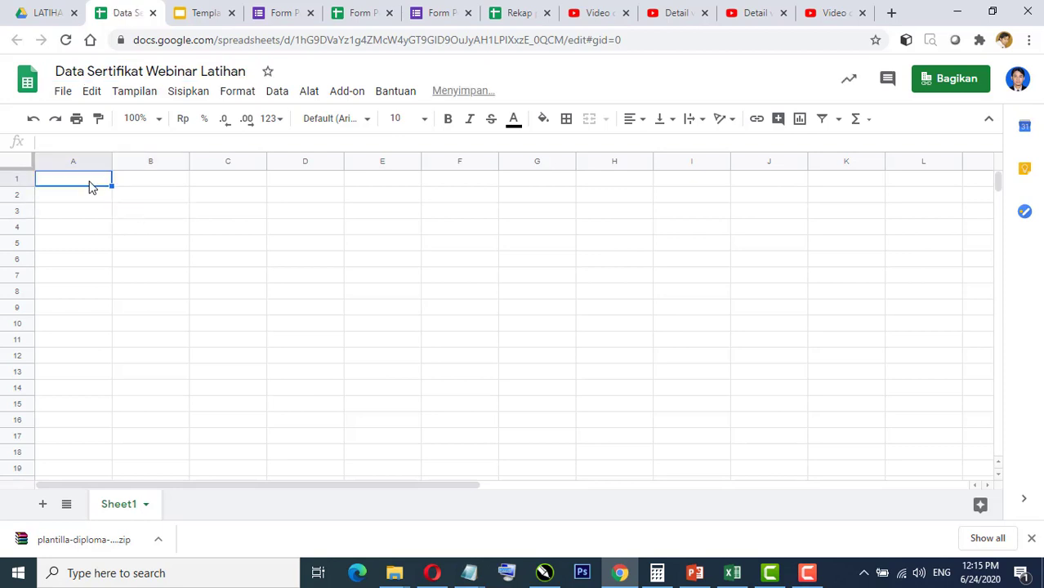
click(196, 14)
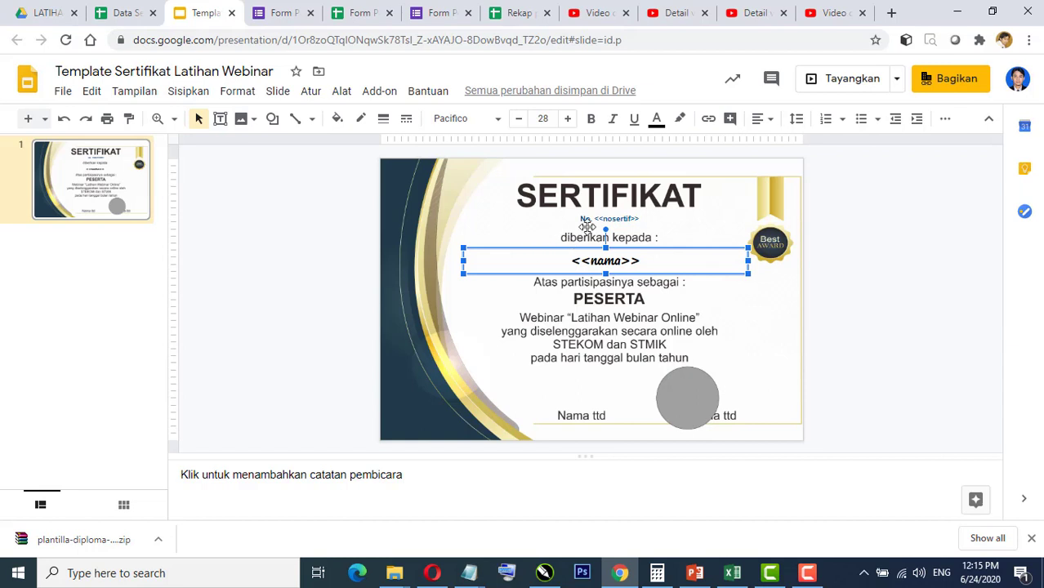
Step: Enter the headers nosertif, nama and email in A1:C1, matching the template's placeholders
click(122, 13)
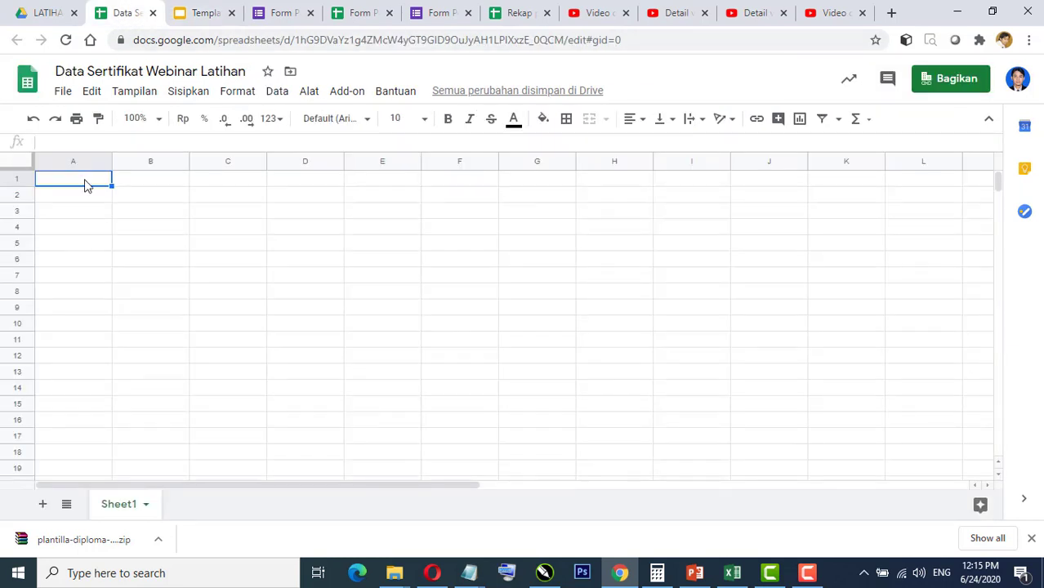
text(nosertif)
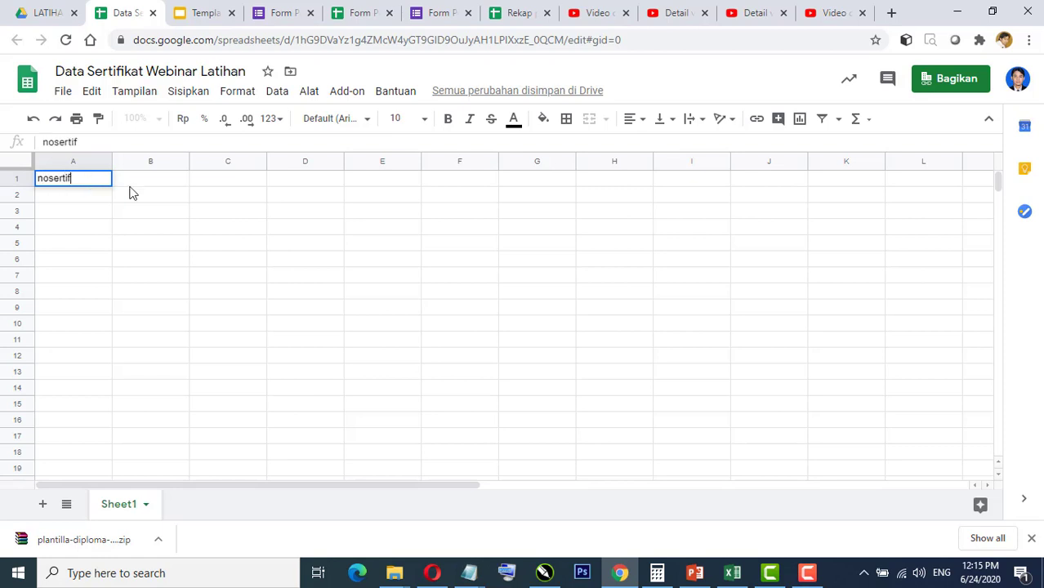
key(Tab)
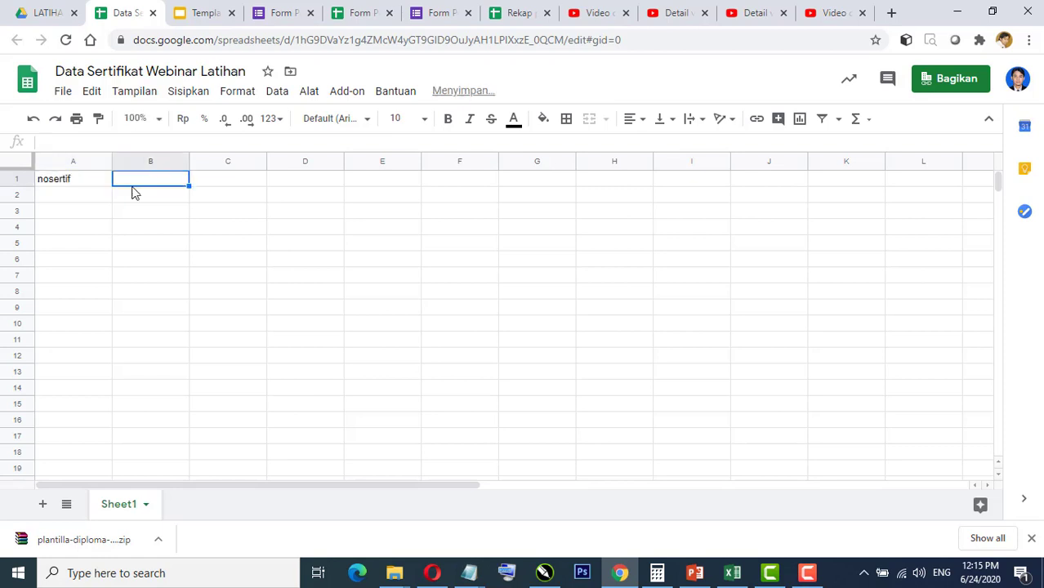
click(201, 13)
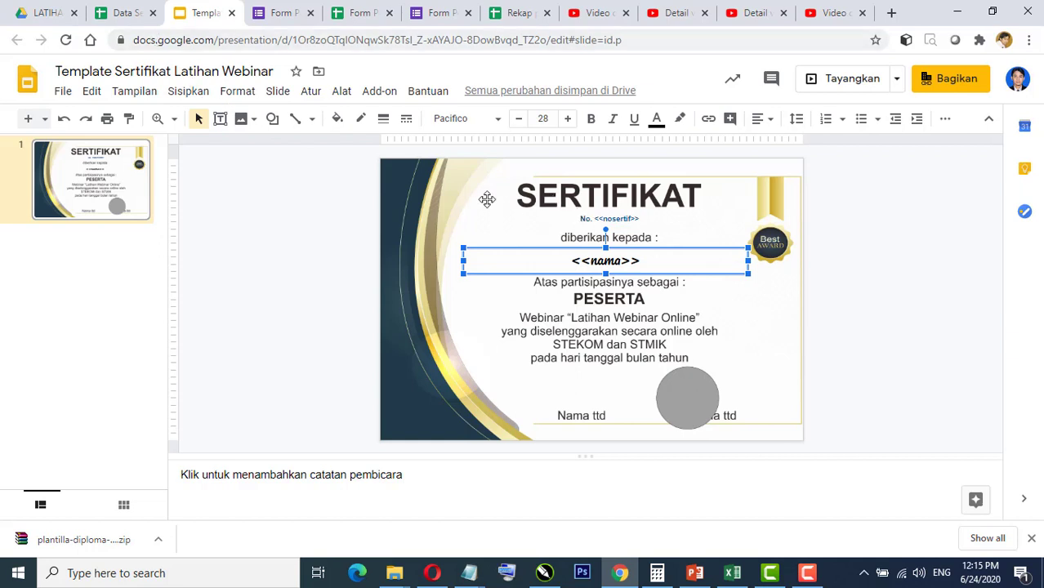
click(130, 13)
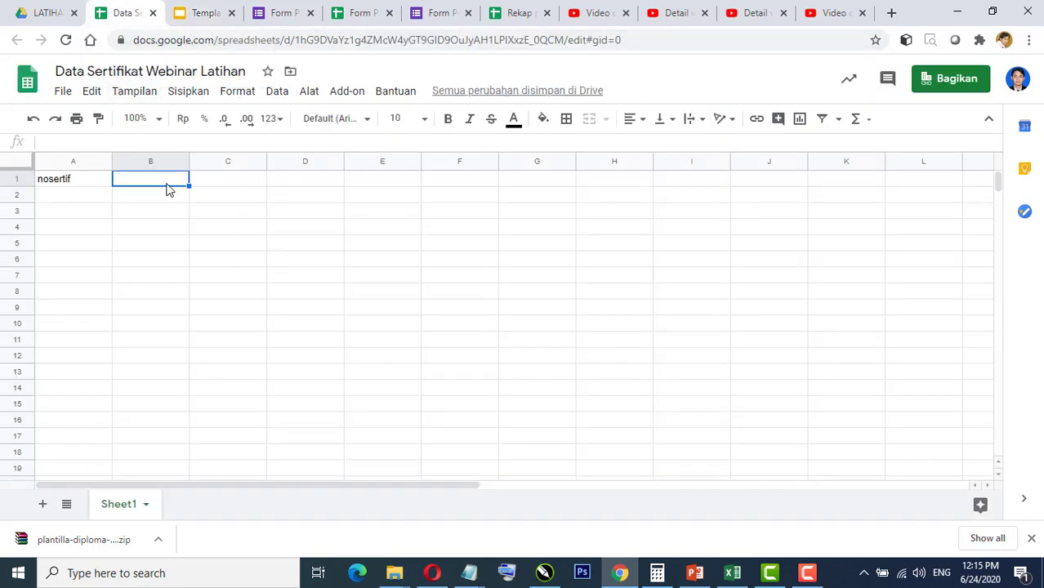
text(nama)
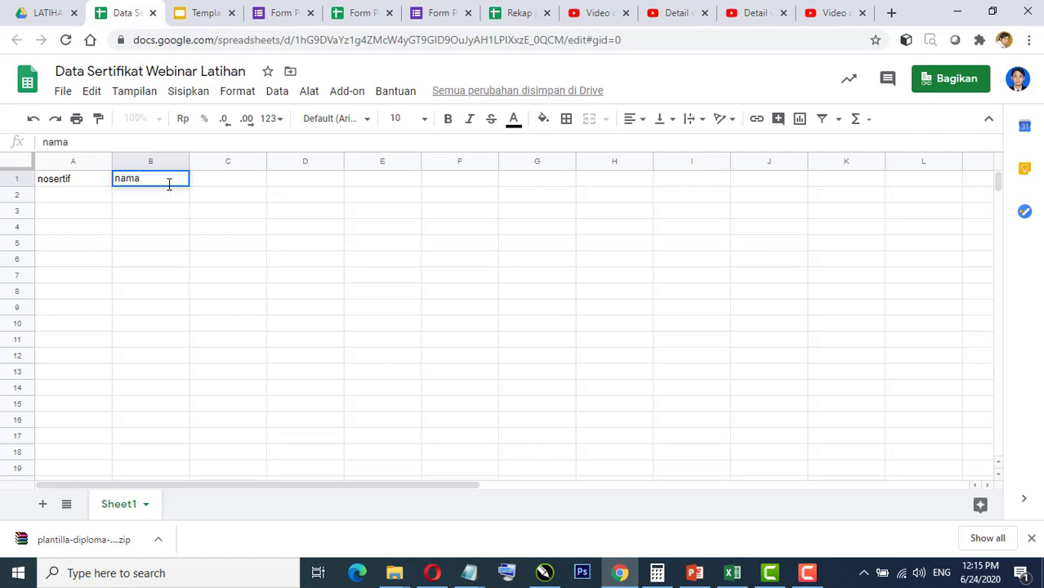
click(221, 188)
click(200, 17)
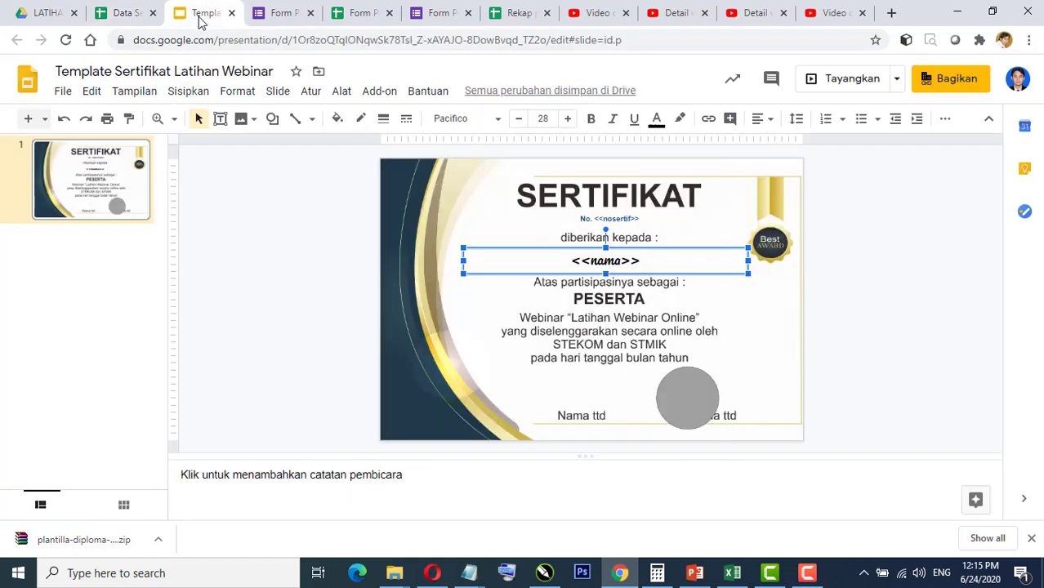
click(129, 13)
text(email)
key(Return)
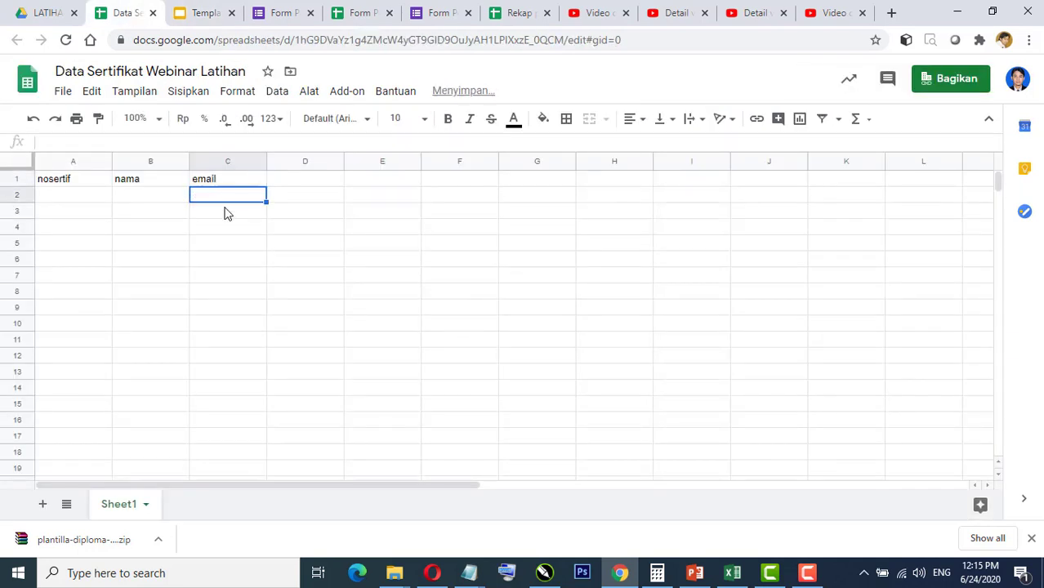
Step: Widen columns A, B and C, then return to the form response spreadsheet
drag(112, 163, 158, 165)
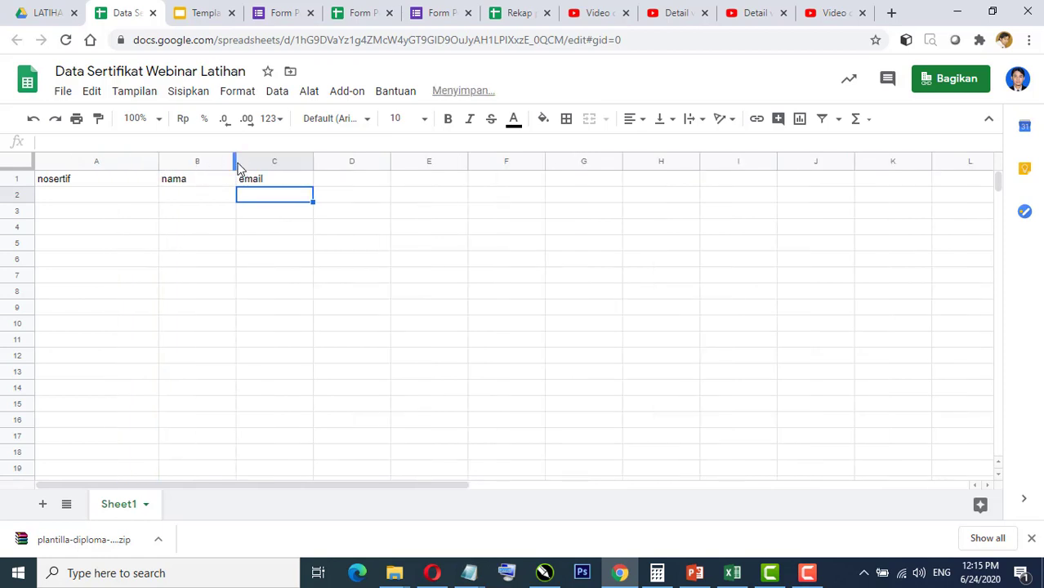
drag(236, 164, 306, 164)
drag(384, 164, 433, 165)
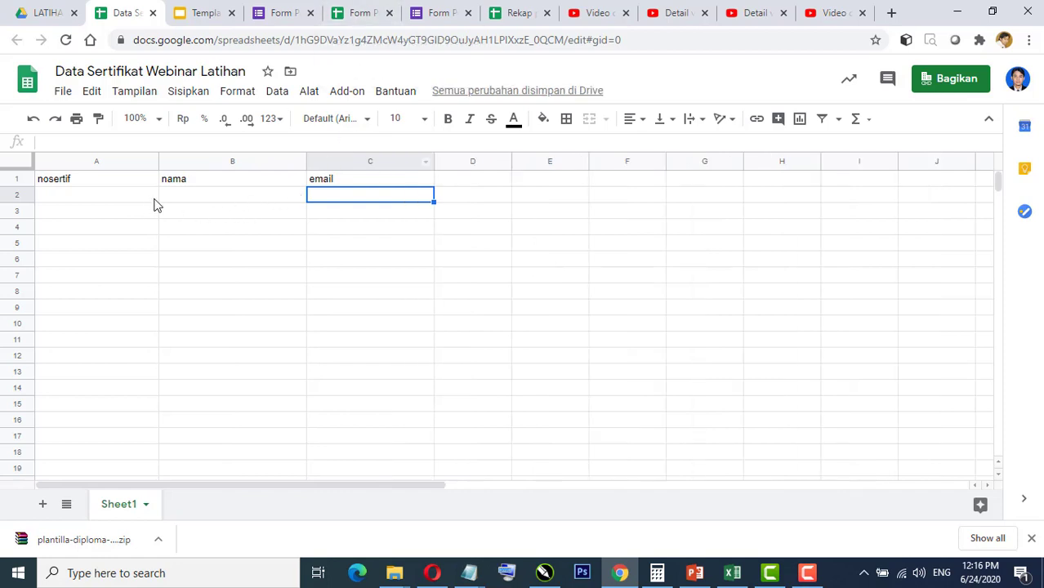
click(200, 202)
click(334, 200)
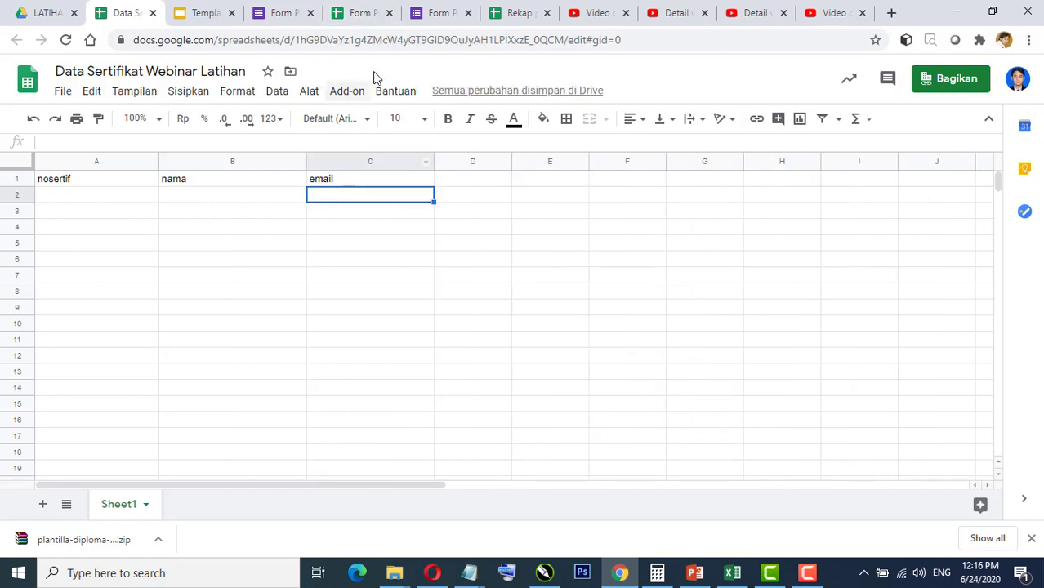
click(360, 14)
click(207, 201)
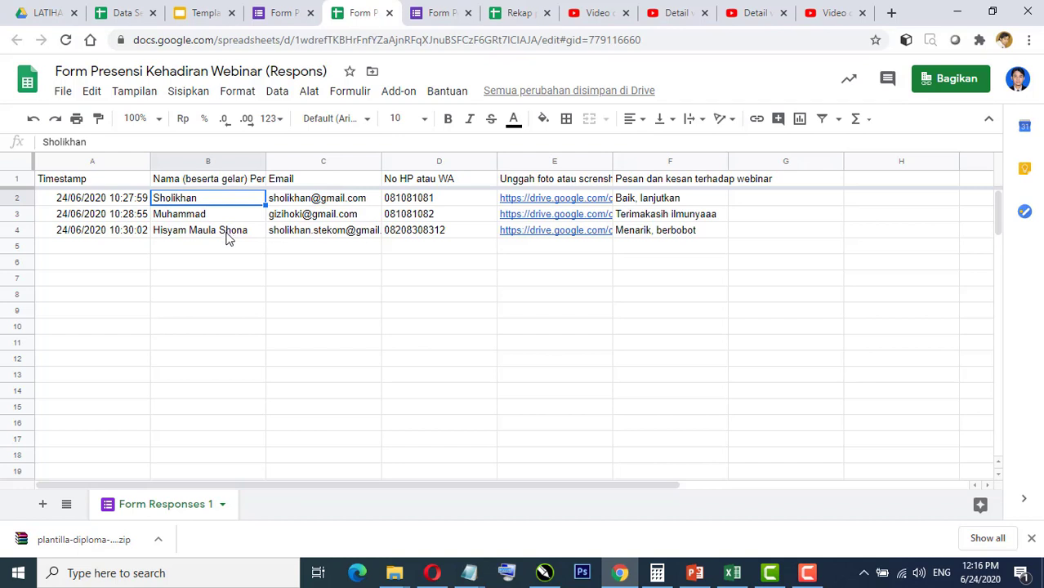
Step: Copy the three respondents' names and emails (B2:C4) from the form responses
click(228, 236)
click(219, 204)
shift+click(219, 237)
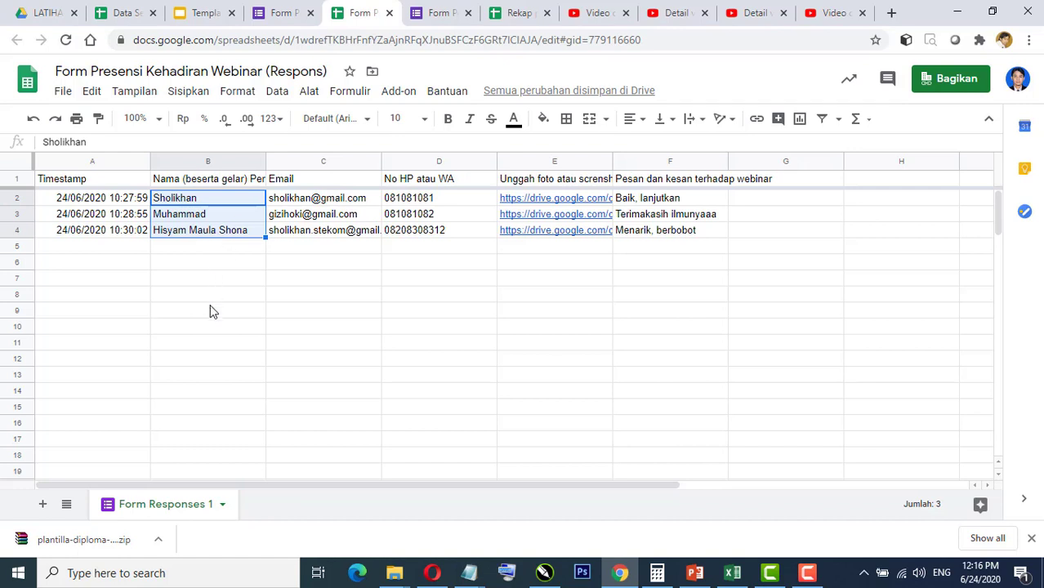
scroll(211, 317, down, 5)
scroll(211, 317, up, 5)
right_click(217, 234)
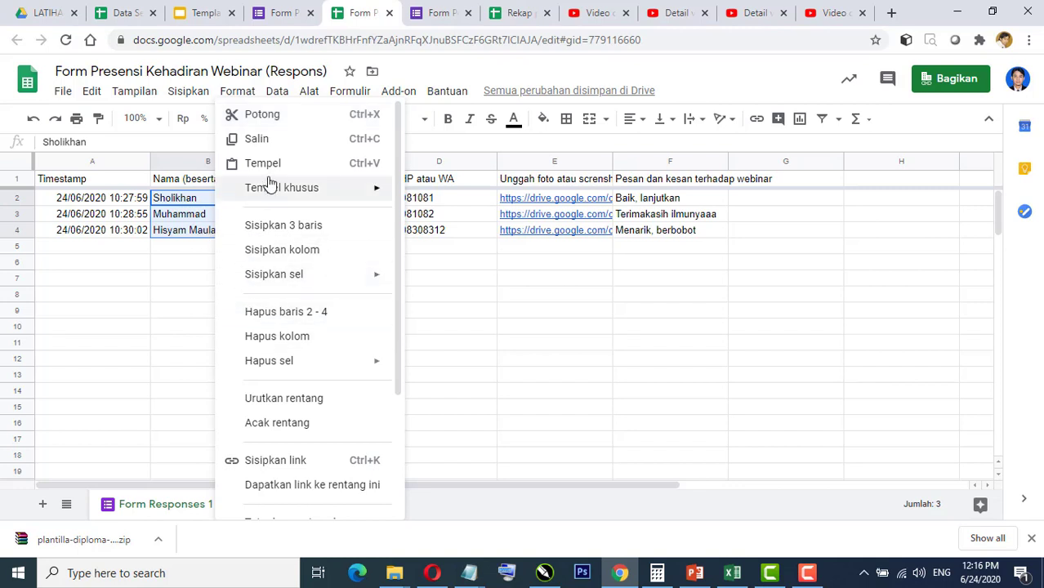
click(275, 140)
click(235, 278)
drag(208, 200, 341, 237)
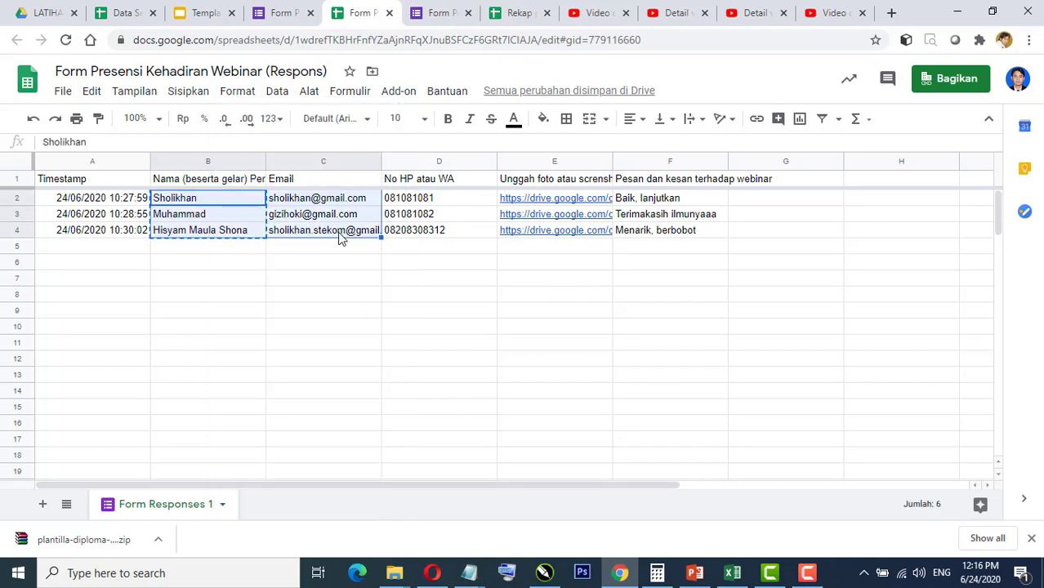
right_click(342, 237)
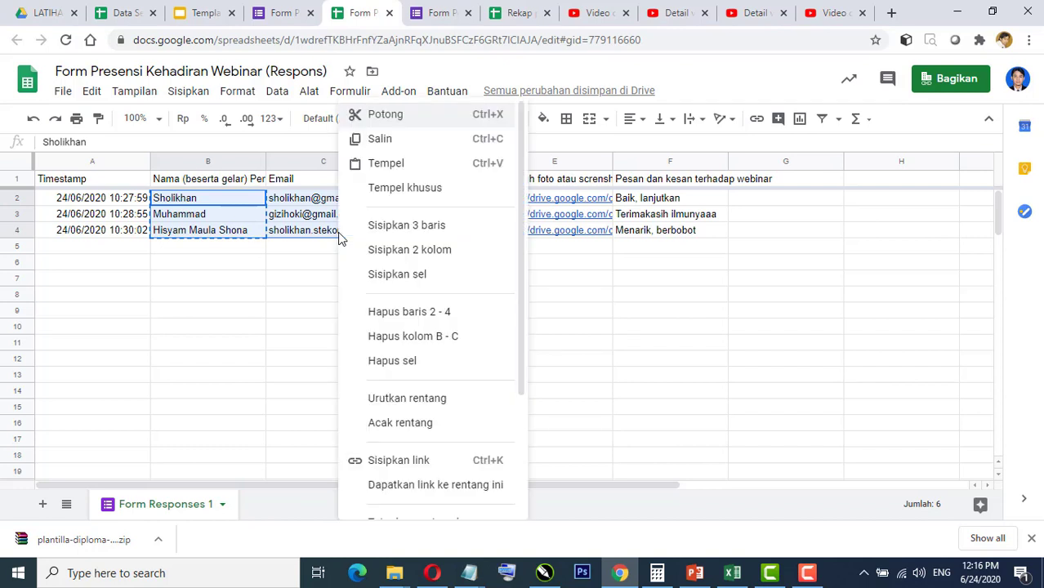
click(386, 141)
Step: Paste the names and emails into B2 of Data Sertifikat, under nama and email
click(123, 17)
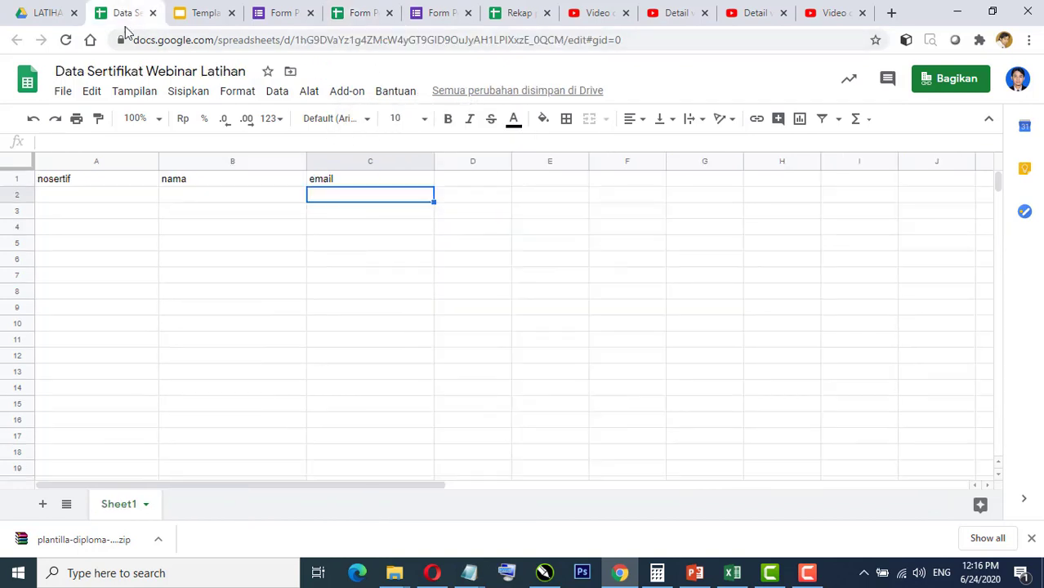
click(237, 201)
right_click(237, 201)
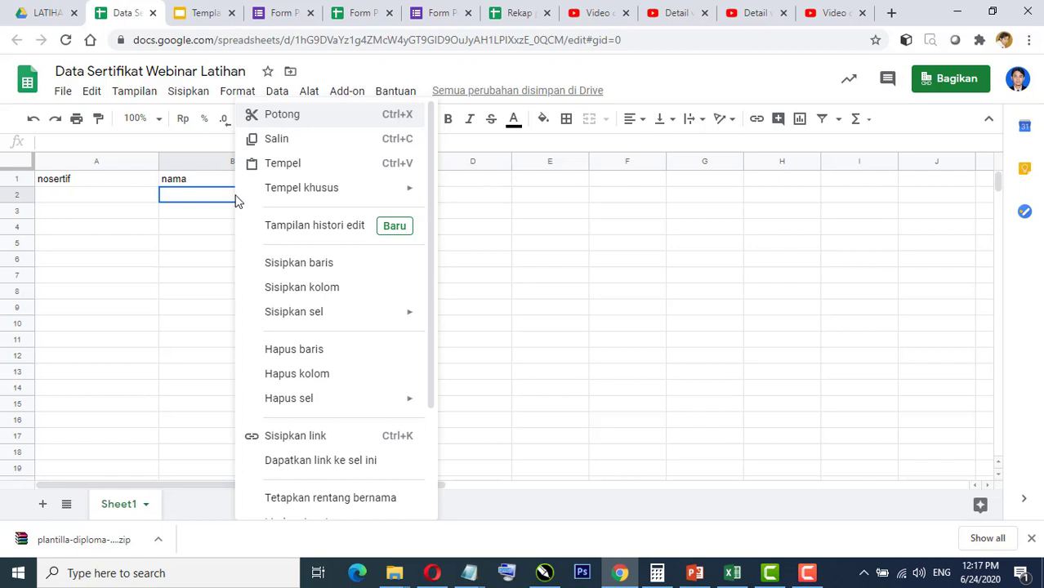
click(283, 164)
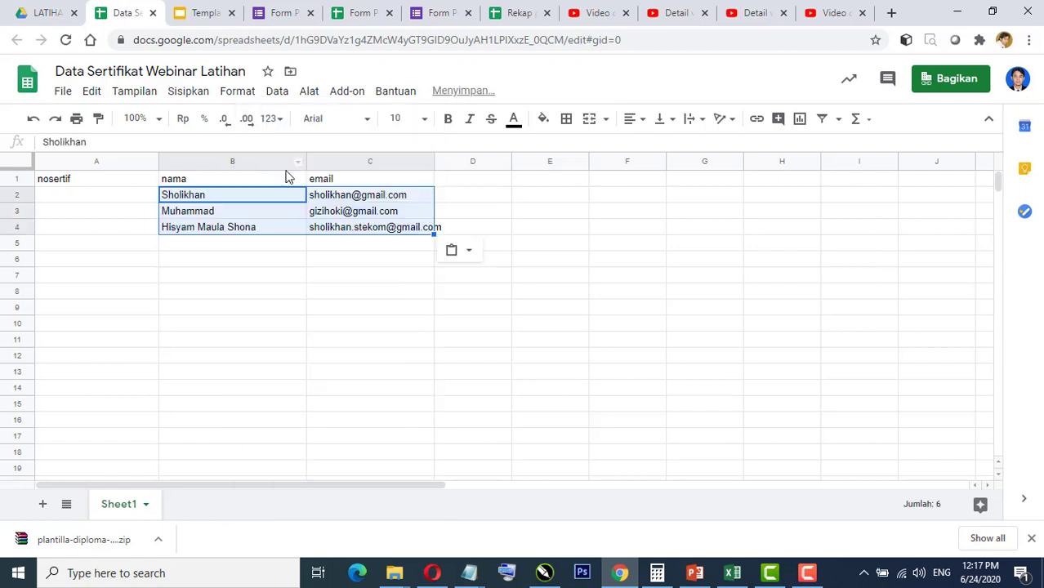
click(349, 276)
click(236, 200)
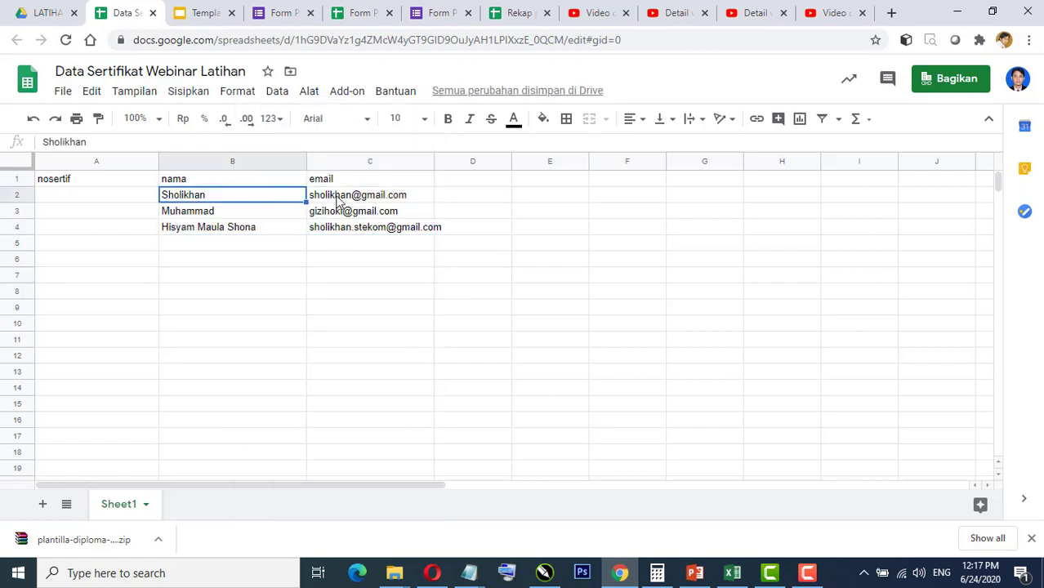
click(338, 201)
Step: Compare the pasted rows with the responses and select the first nosertif cell, A2
click(359, 12)
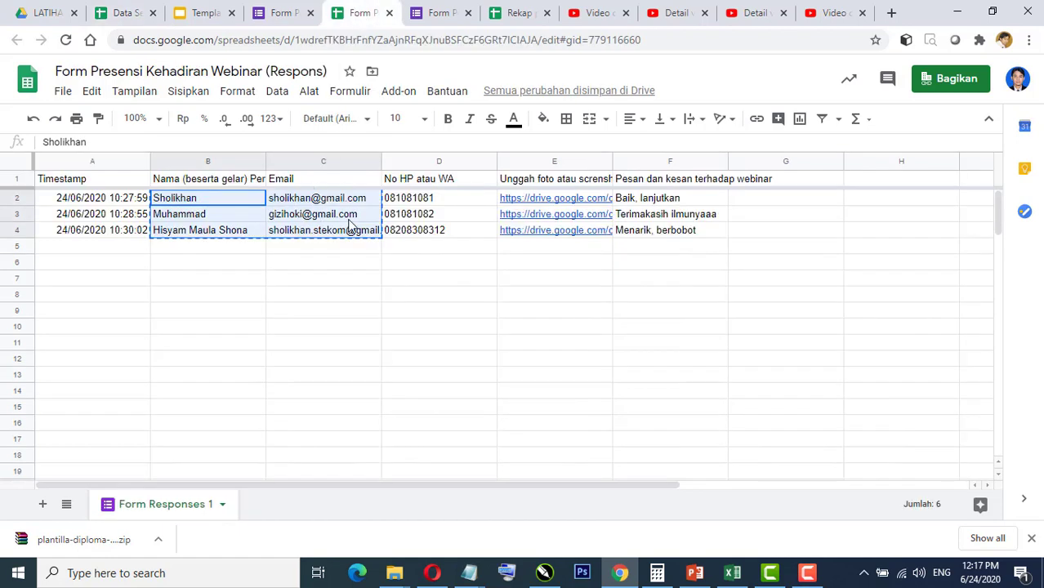
click(127, 12)
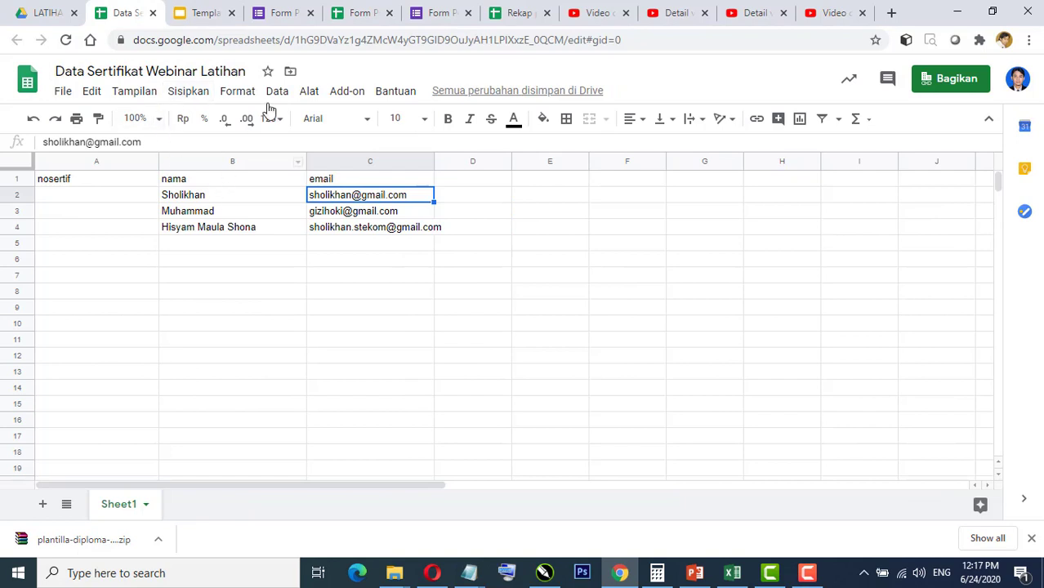
click(351, 16)
click(326, 283)
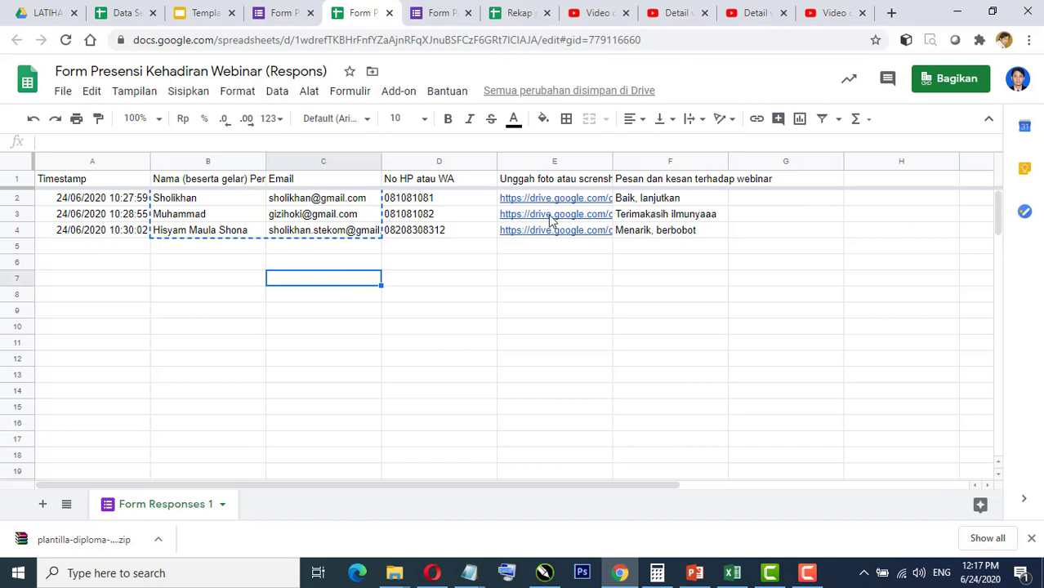
click(475, 329)
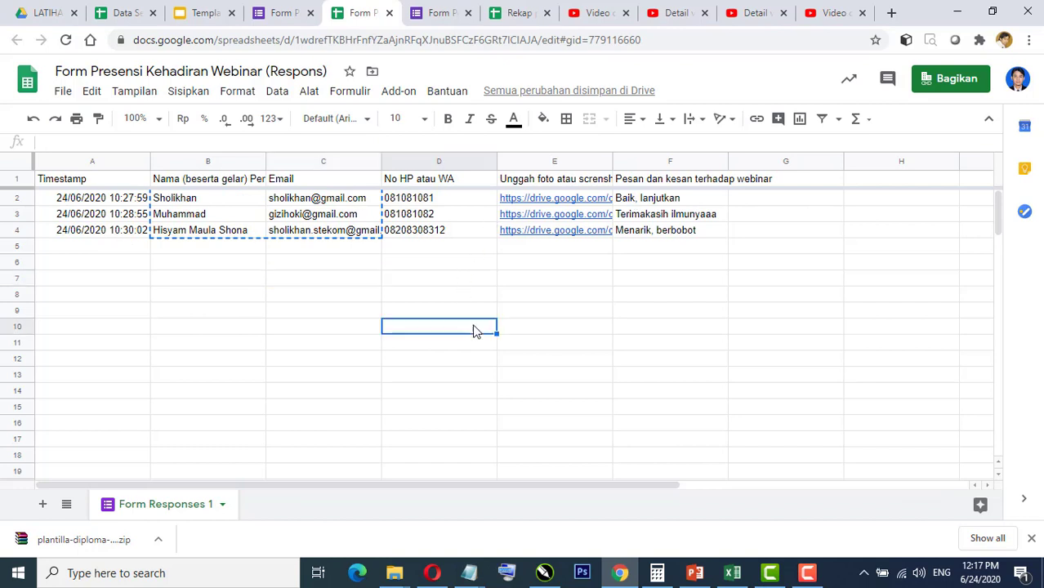
click(124, 16)
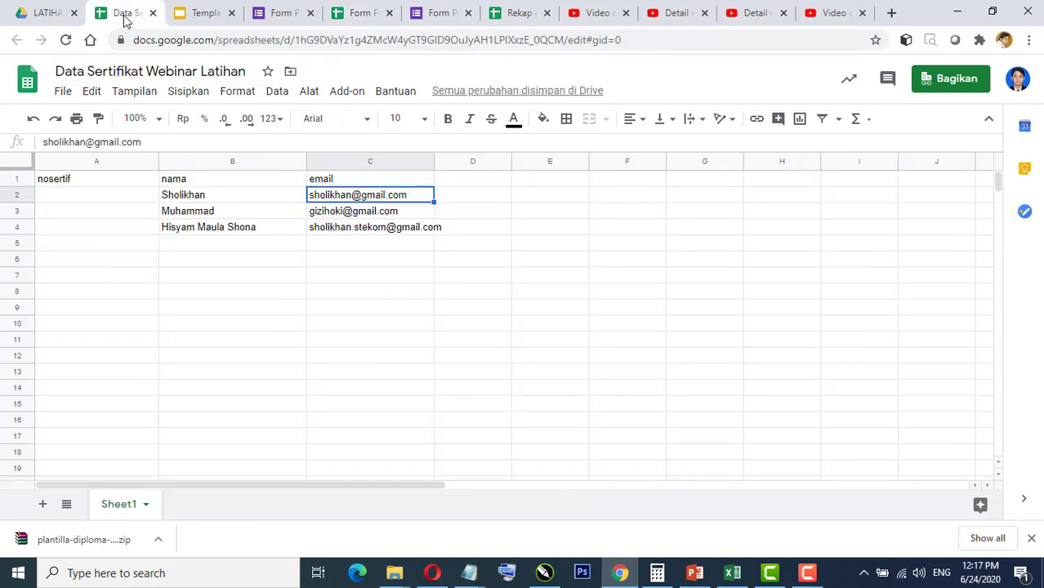
click(76, 198)
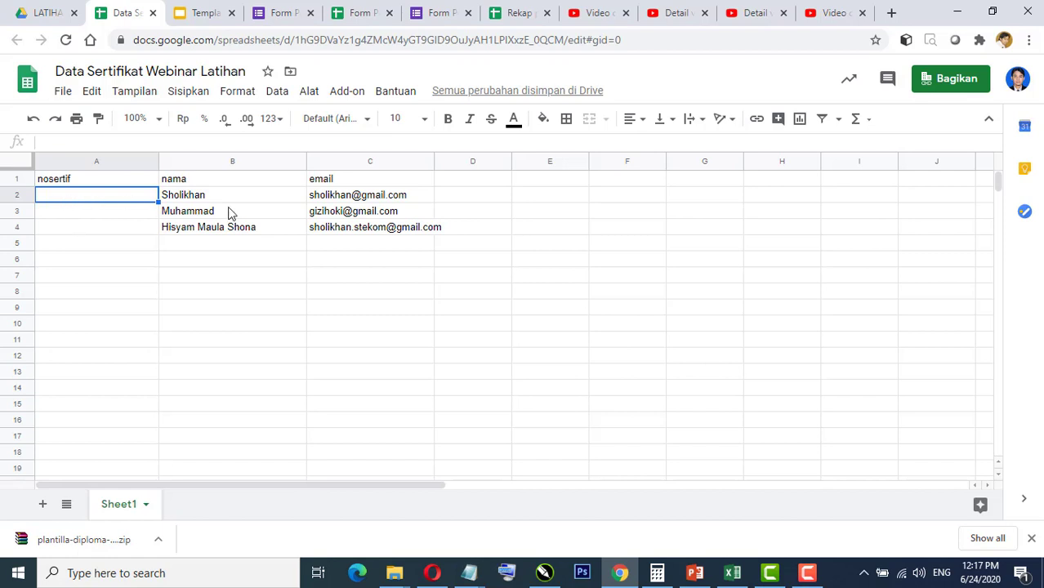
click(116, 214)
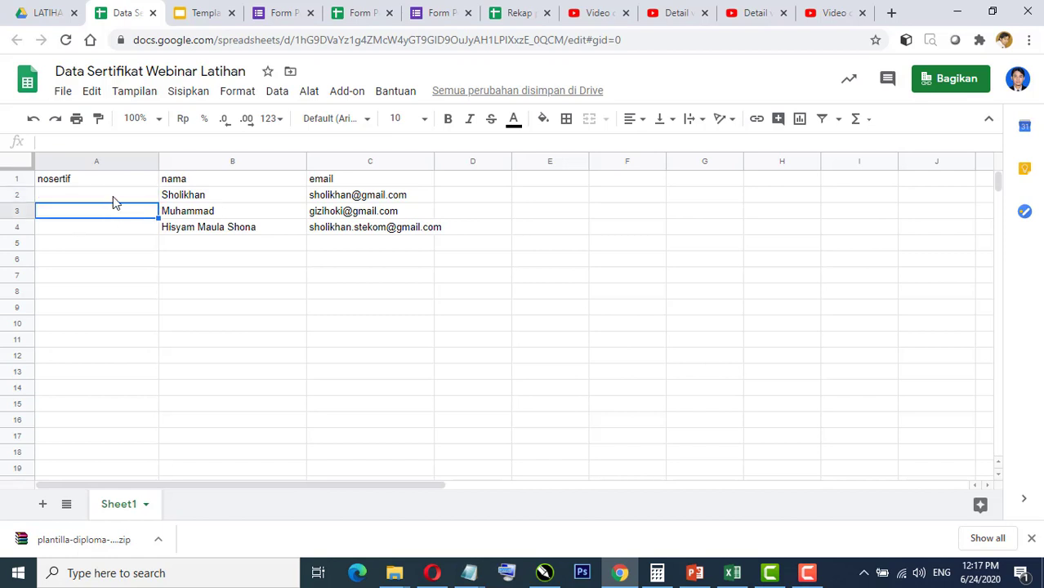
click(115, 198)
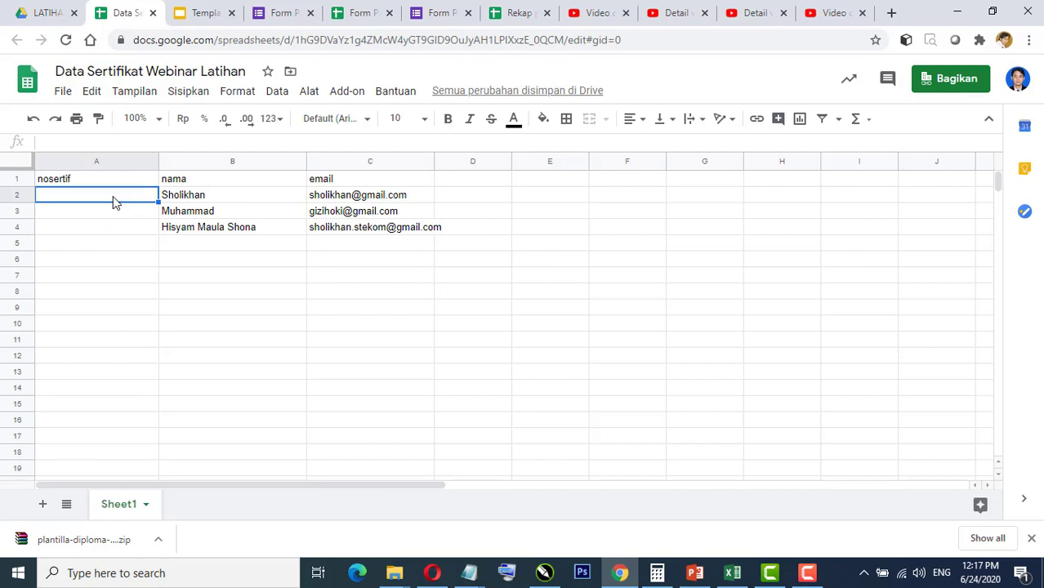
Step: In Excel's 'no sertifikat' sheet, confirm B1's TEXT formula producing 001/WB2/VI/2020
click(733, 576)
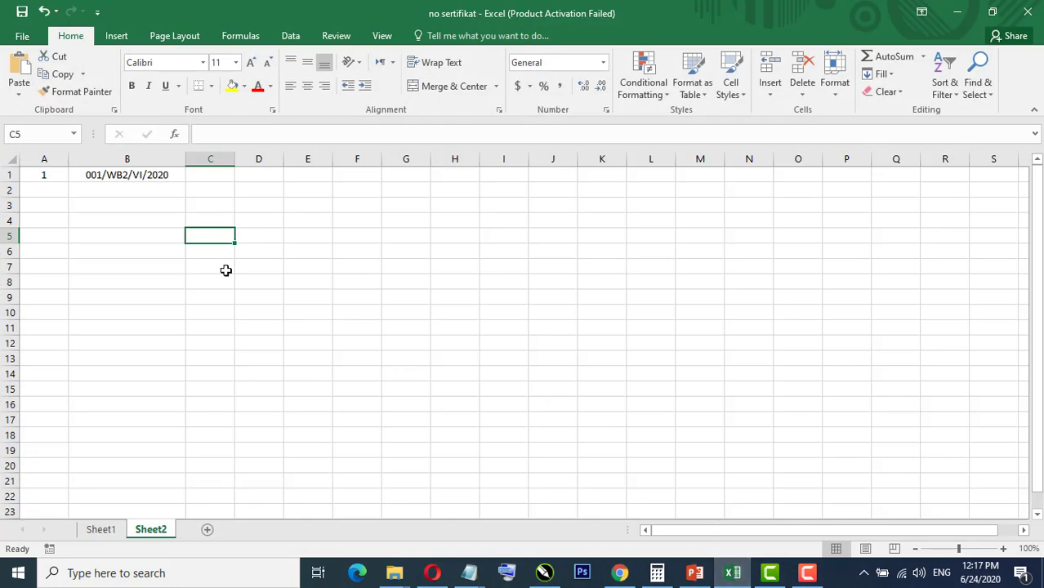
click(84, 222)
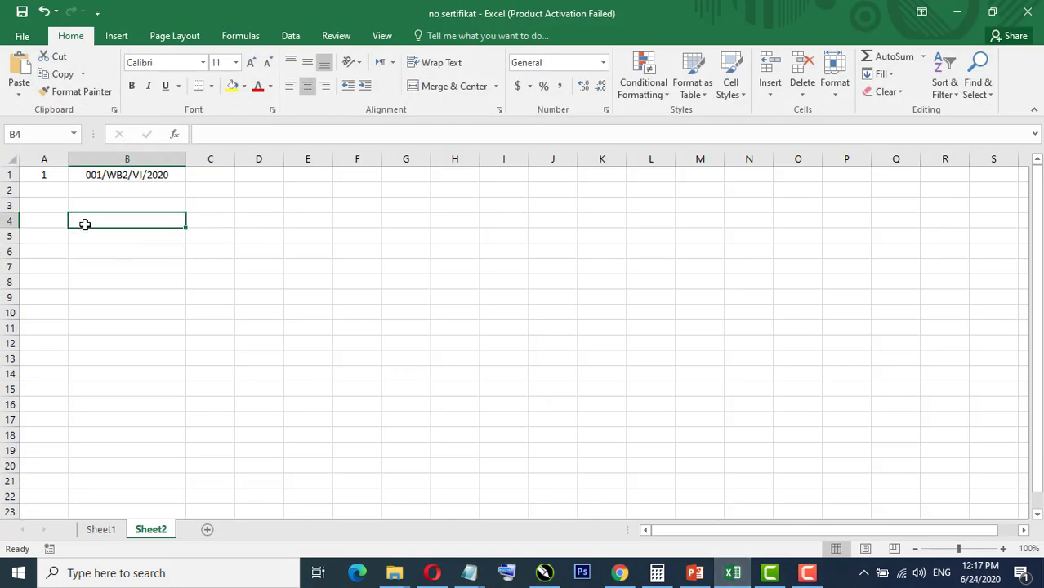
ctrl+scroll(35, 224, up, 3)
ctrl+scroll(35, 224, up, 5)
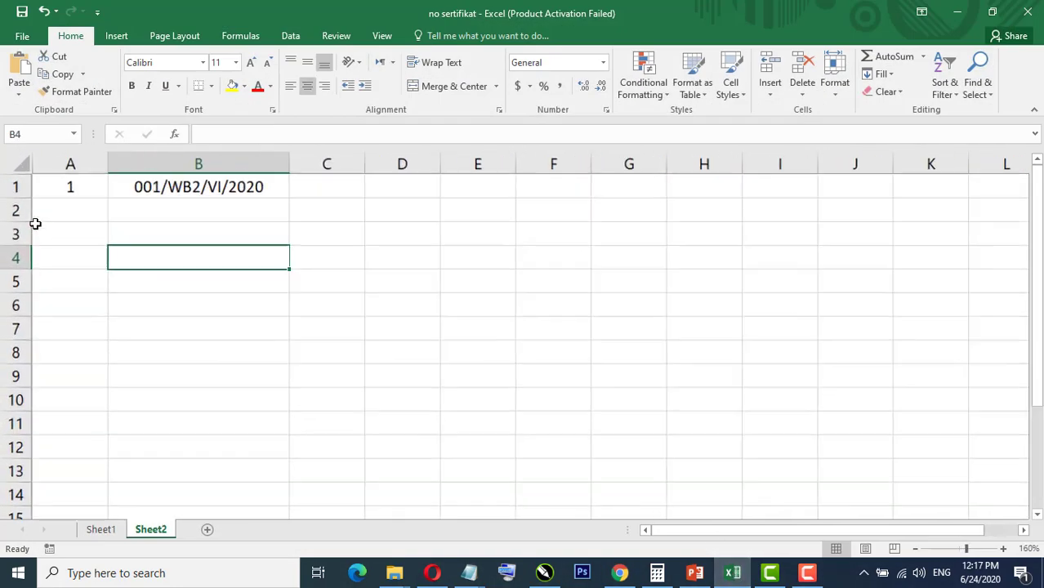
key(Up)
key(Up)
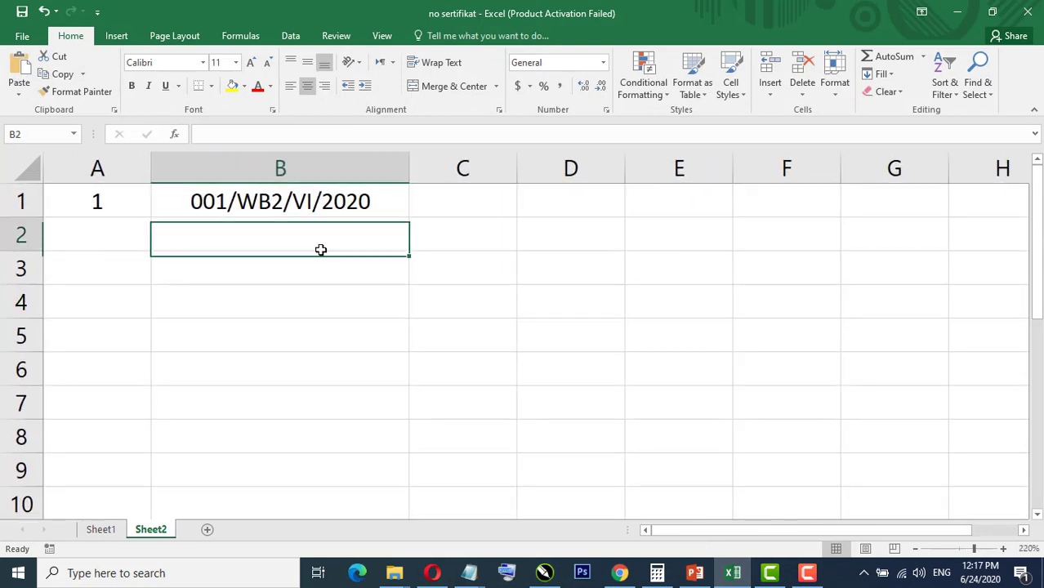
click(112, 200)
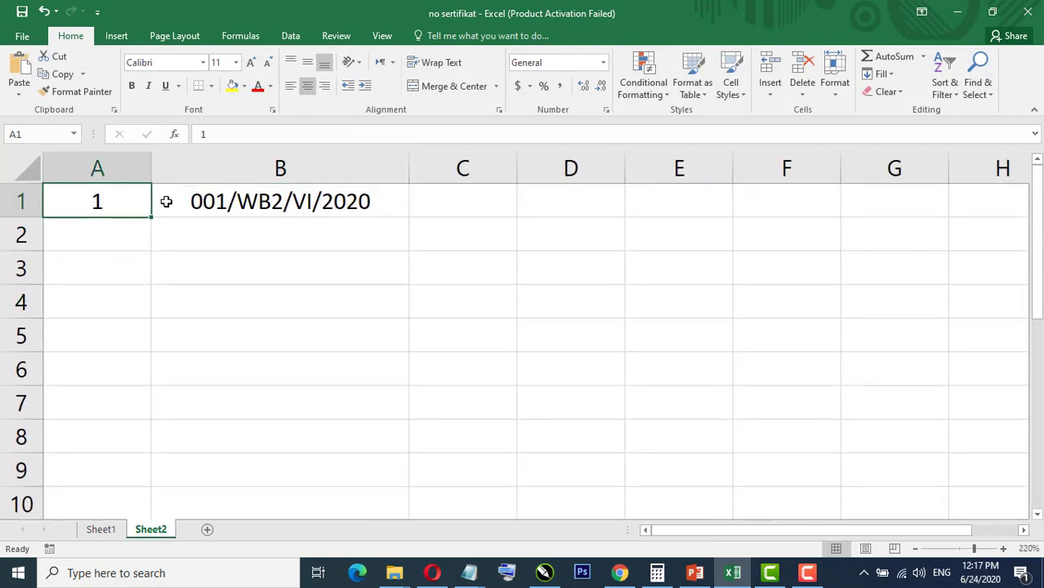
click(244, 206)
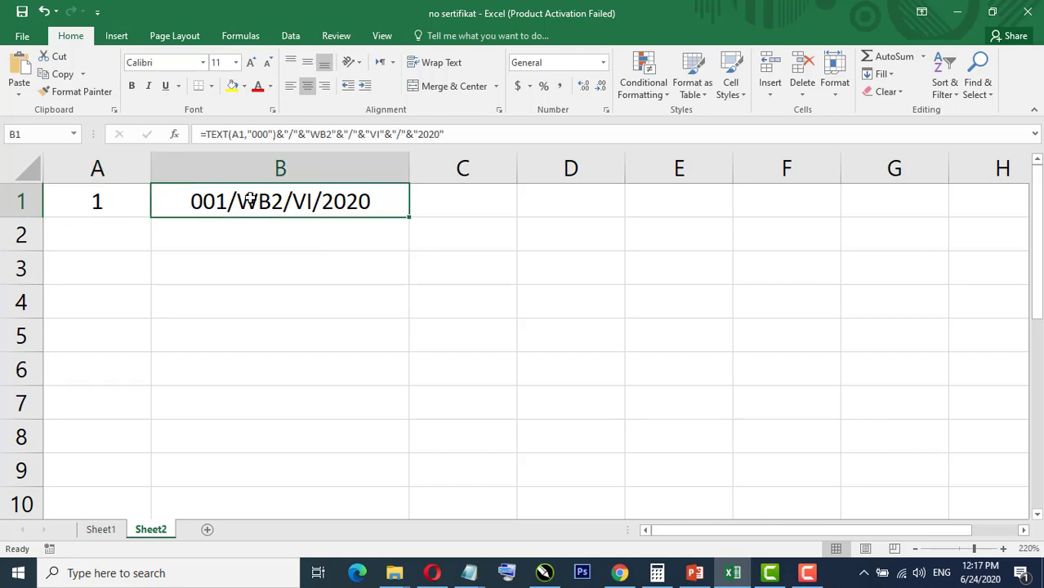
drag(463, 134, 186, 137)
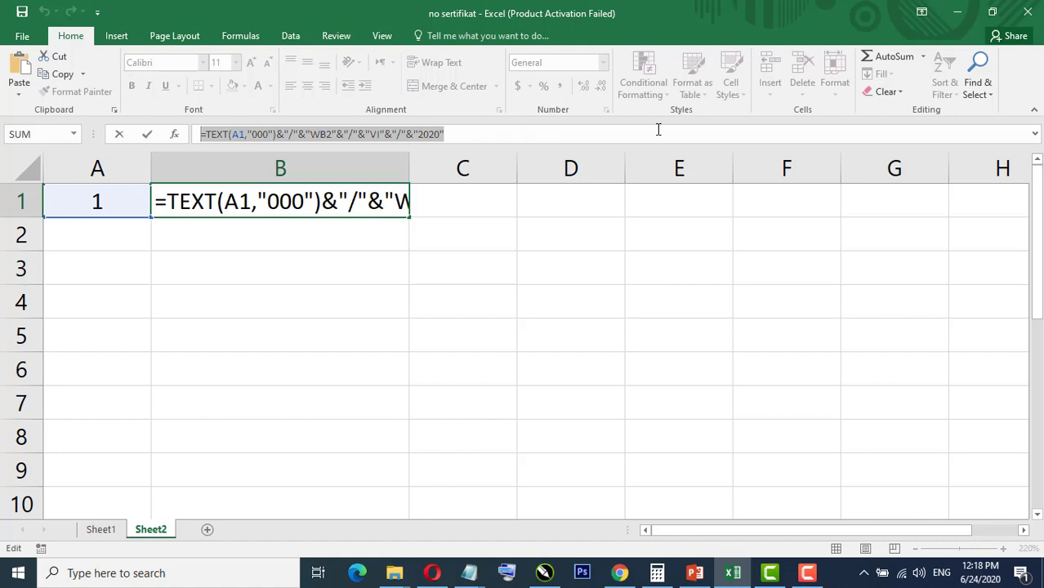
click(348, 239)
Step: Number A1:A10 from 1 to 10 by entering 2 and 3, then filling down
click(120, 202)
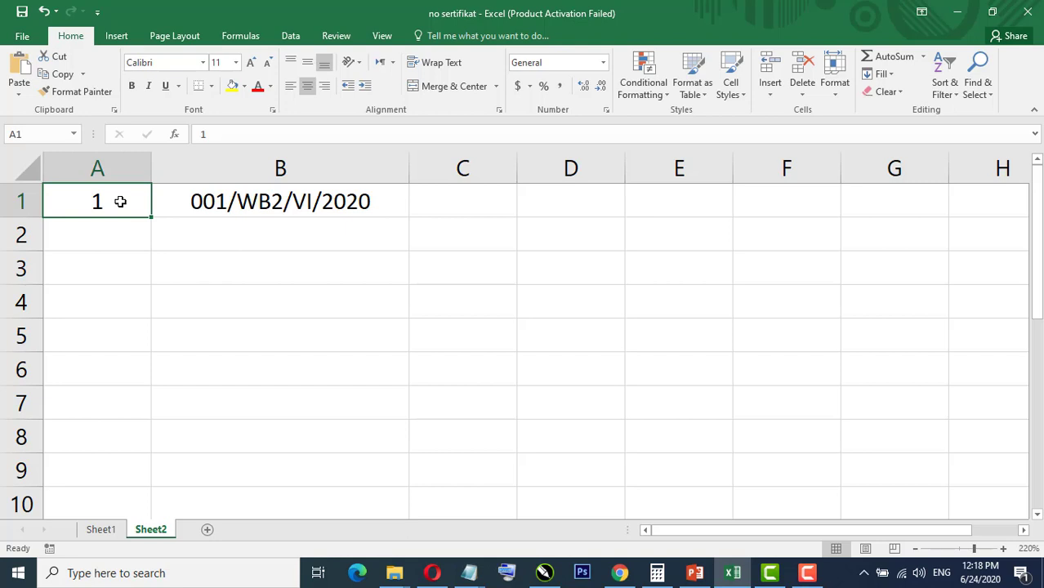
key(Return)
text(2)
key(Return)
text(3)
key(Return)
drag(113, 233, 145, 505)
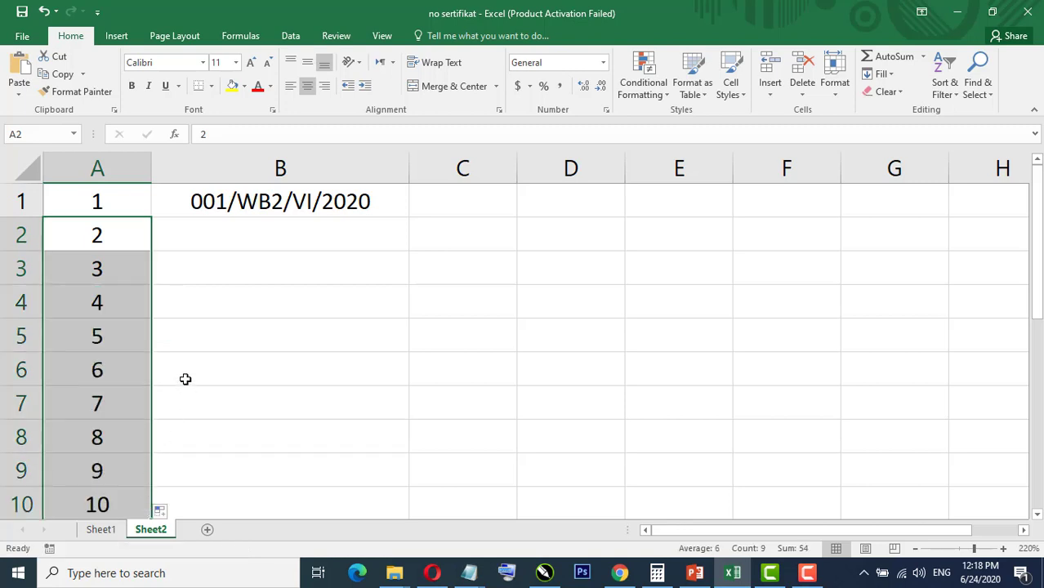
click(183, 231)
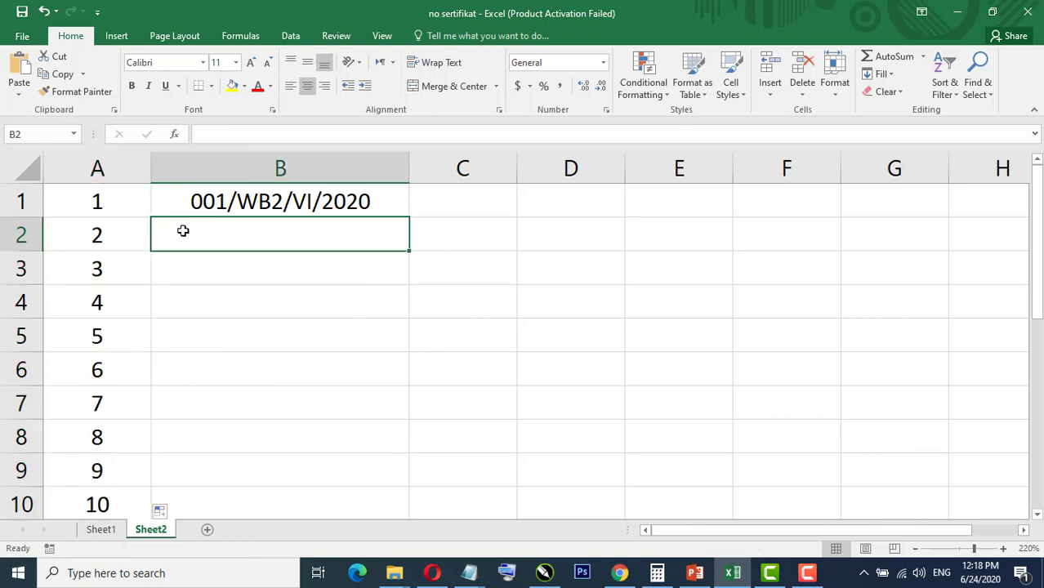
click(226, 201)
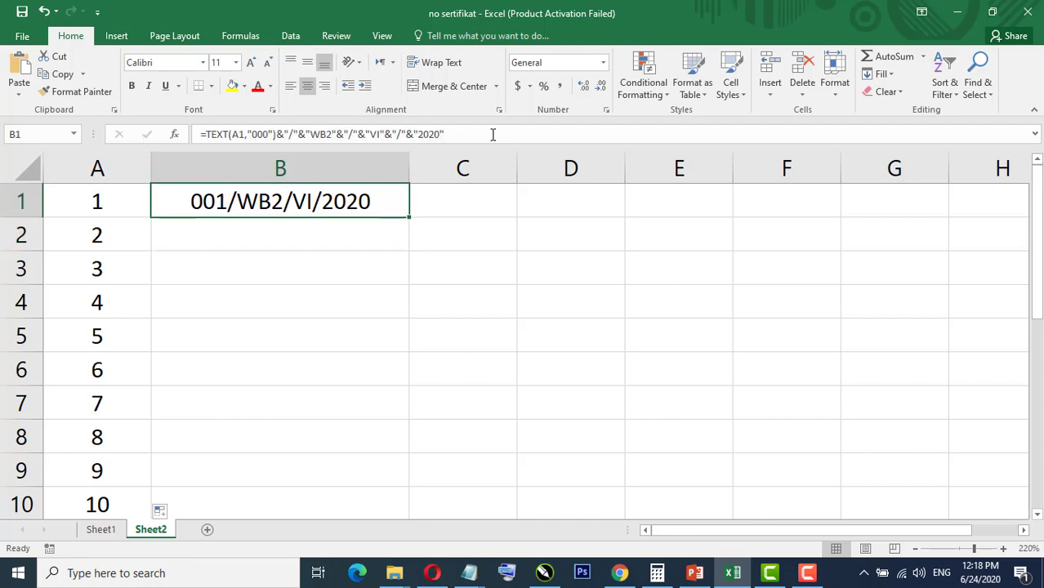
Step: Fill B1's formula down to B10, giving 001/WB2/VI/2020 through 010/WB2/VI/2020
drag(409, 219, 410, 513)
click(420, 243)
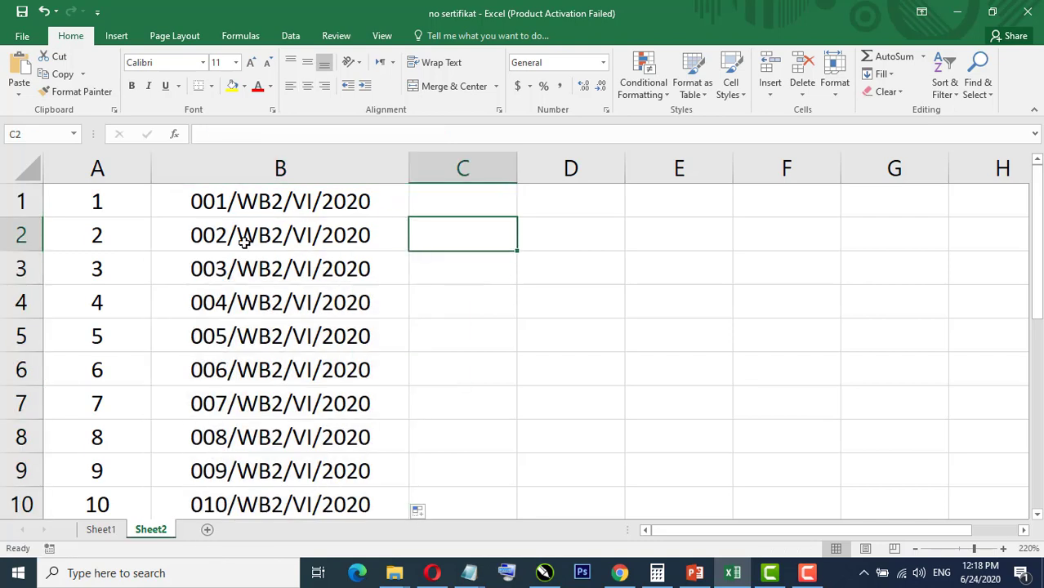
click(209, 236)
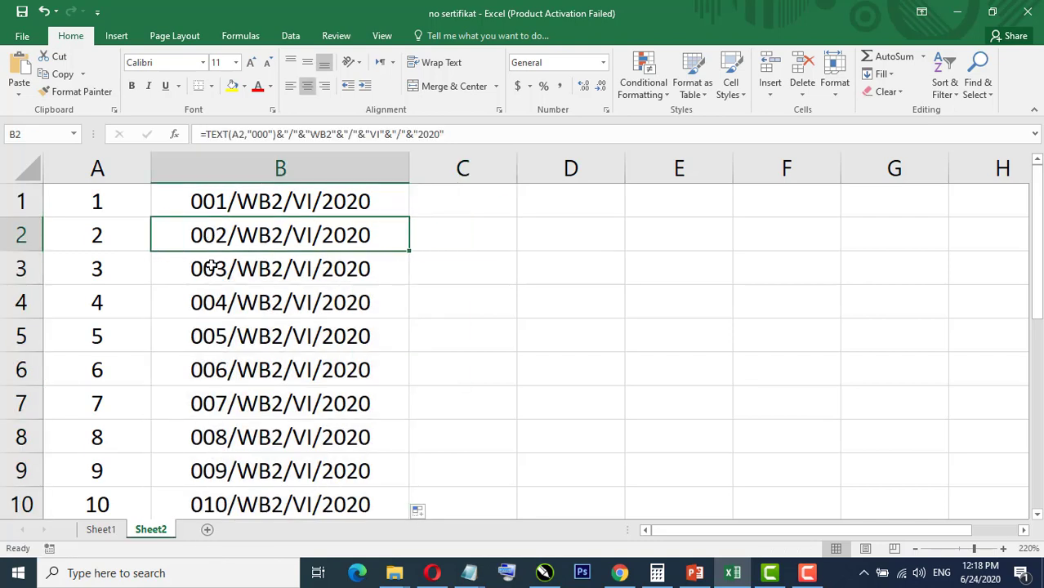
click(213, 263)
click(215, 301)
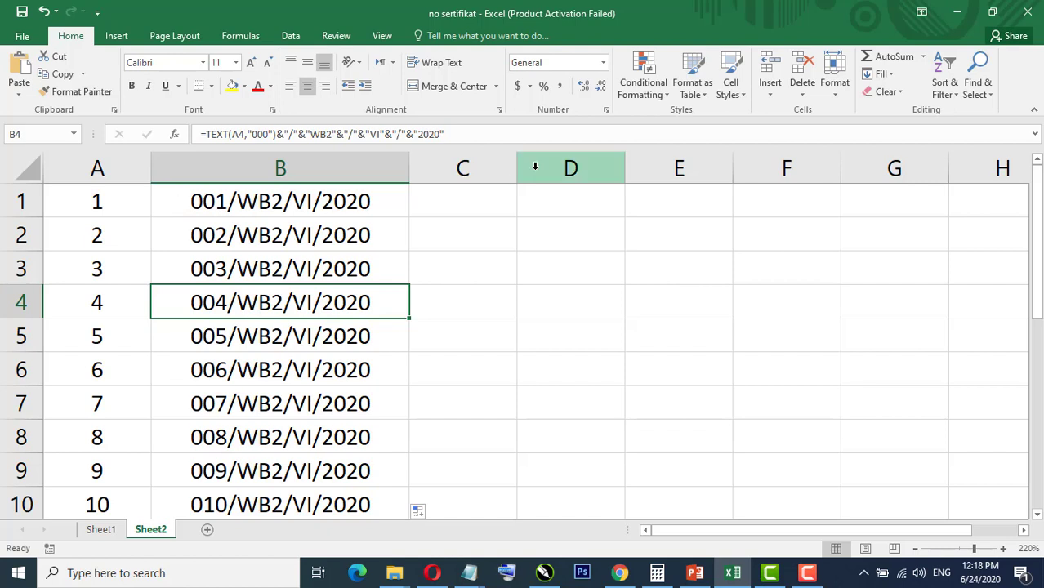
click(364, 201)
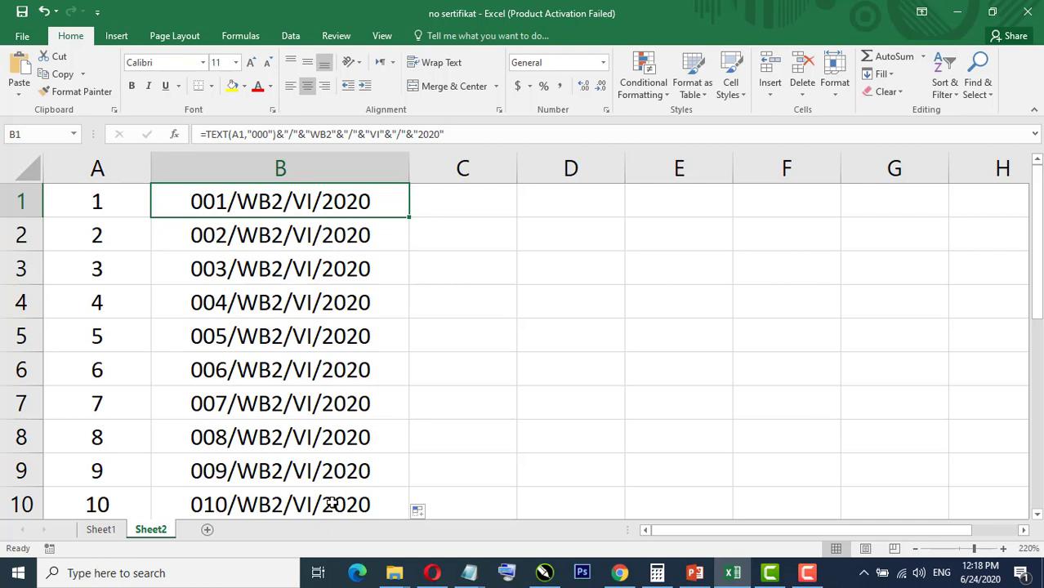
Step: Copy the first three certificate numbers in B1:B3
shift+click(309, 271)
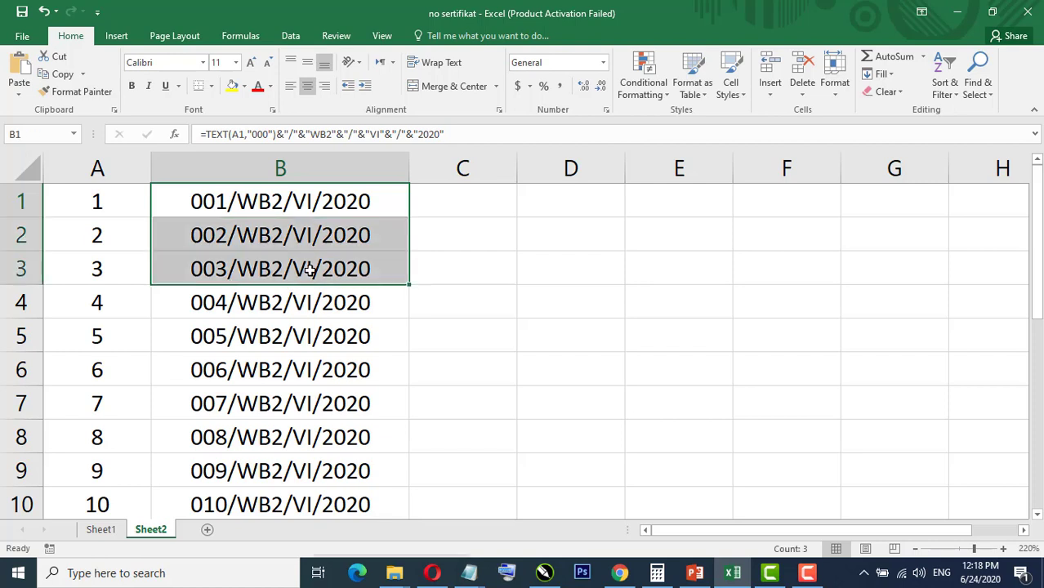
right_click(309, 270)
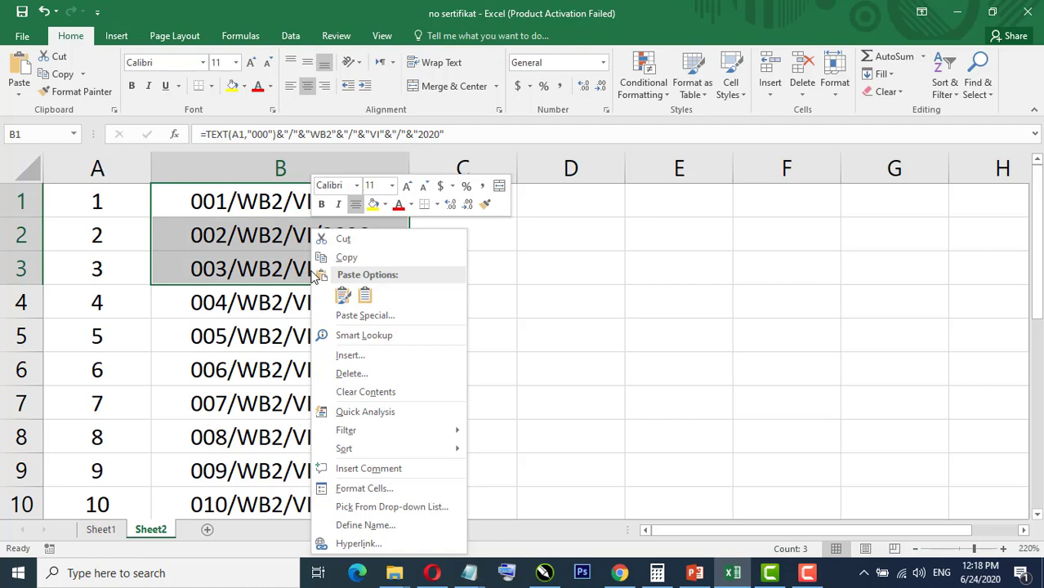
click(345, 259)
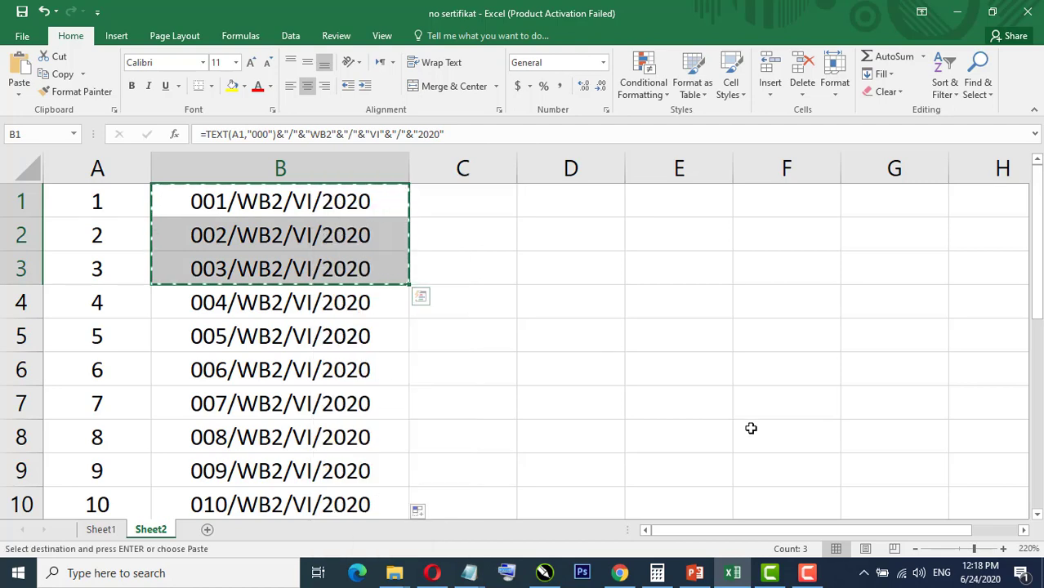
click(619, 574)
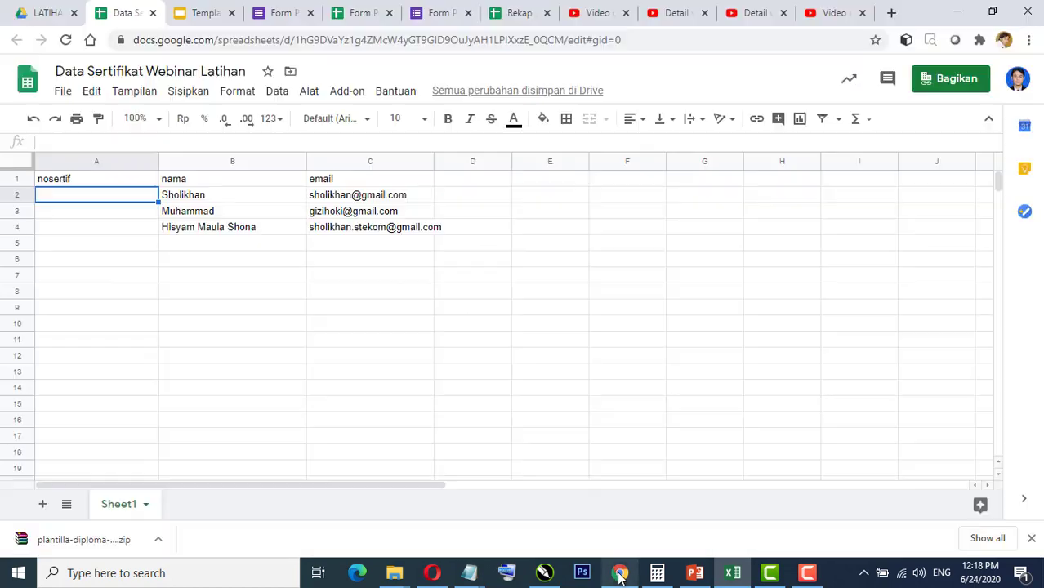
Step: Paste 001/WB2/VI/2020 to 003/WB2/VI/2020 as values only into A2:A4 under nosertif
right_click(85, 201)
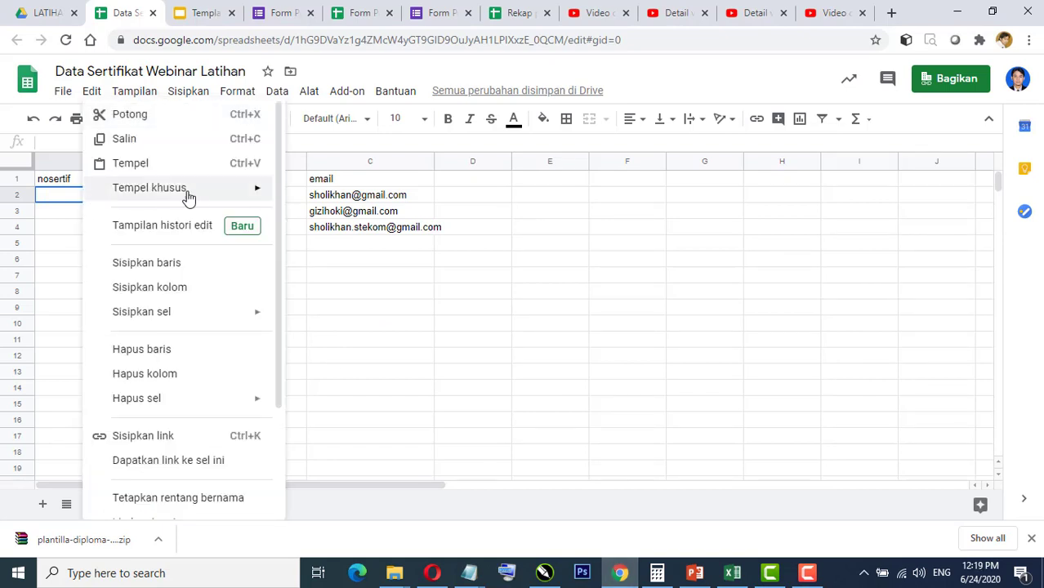
mouse_move(249, 195)
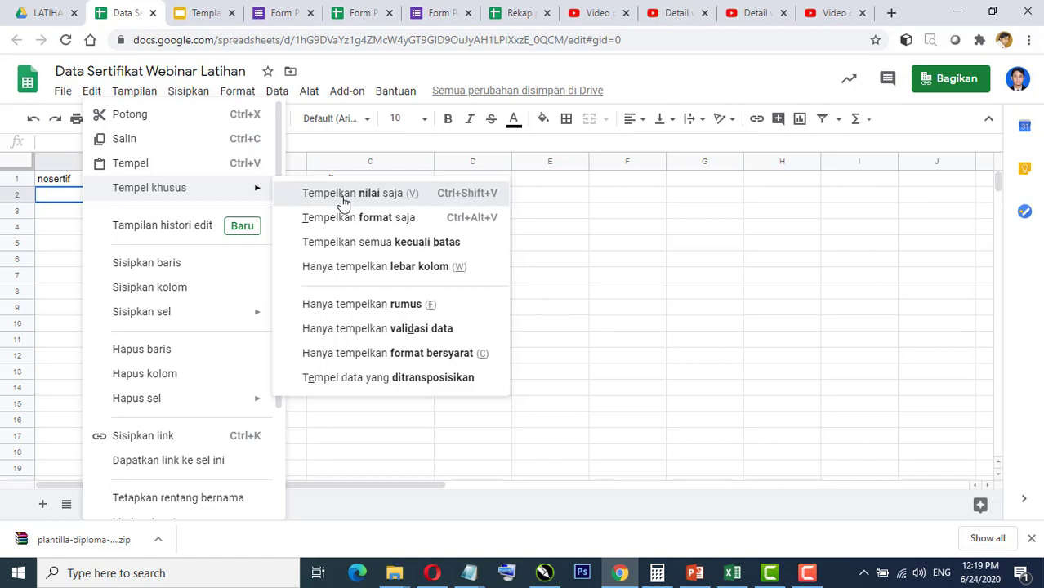
click(380, 196)
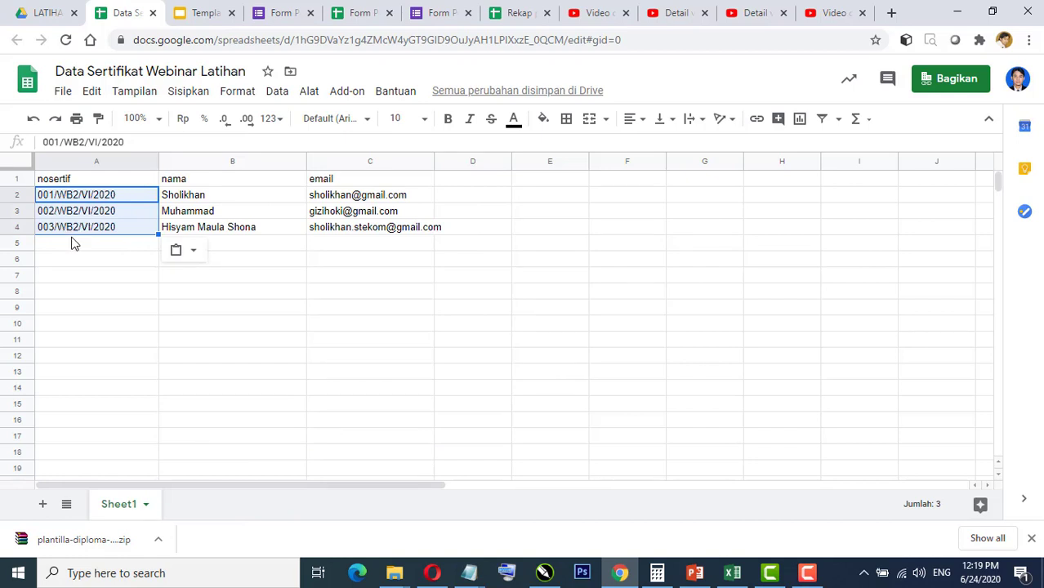
click(109, 249)
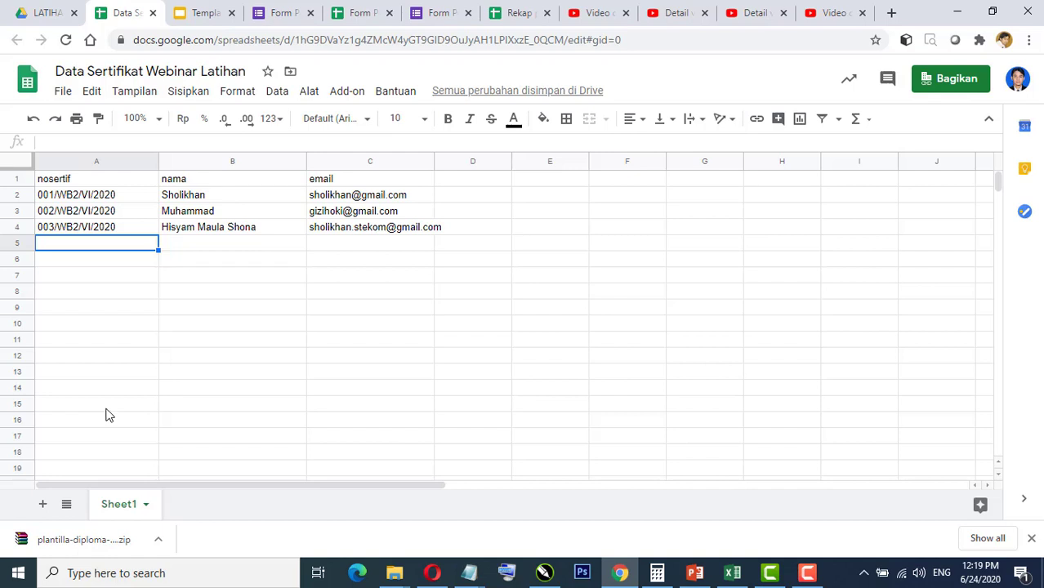
click(207, 267)
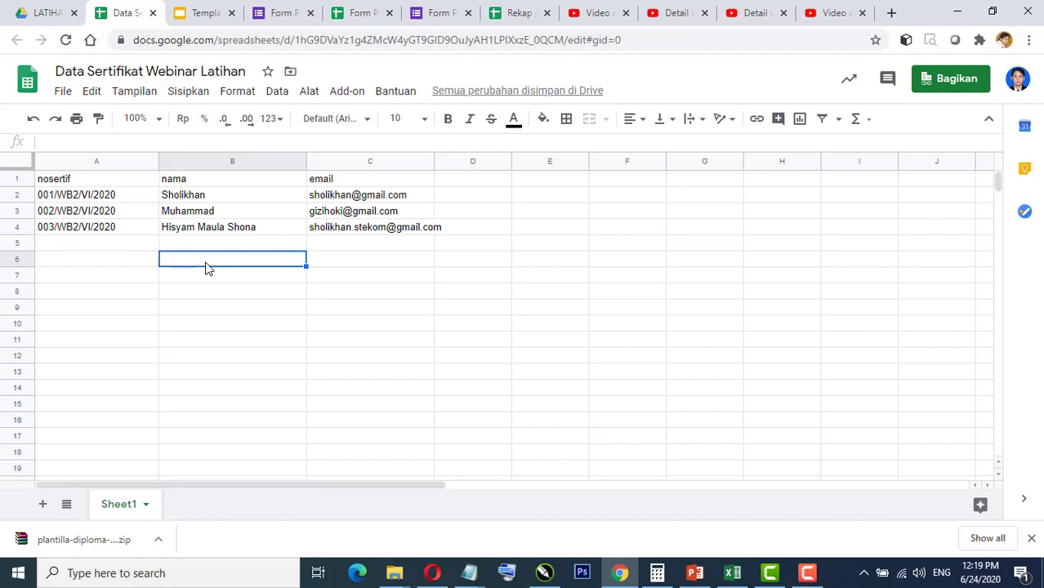
click(348, 92)
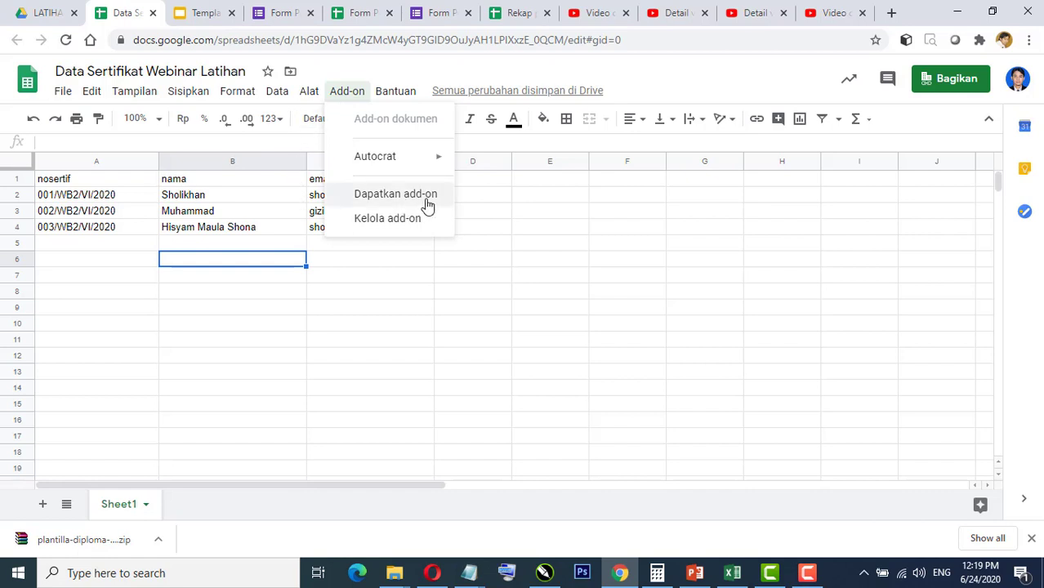
mouse_move(400, 163)
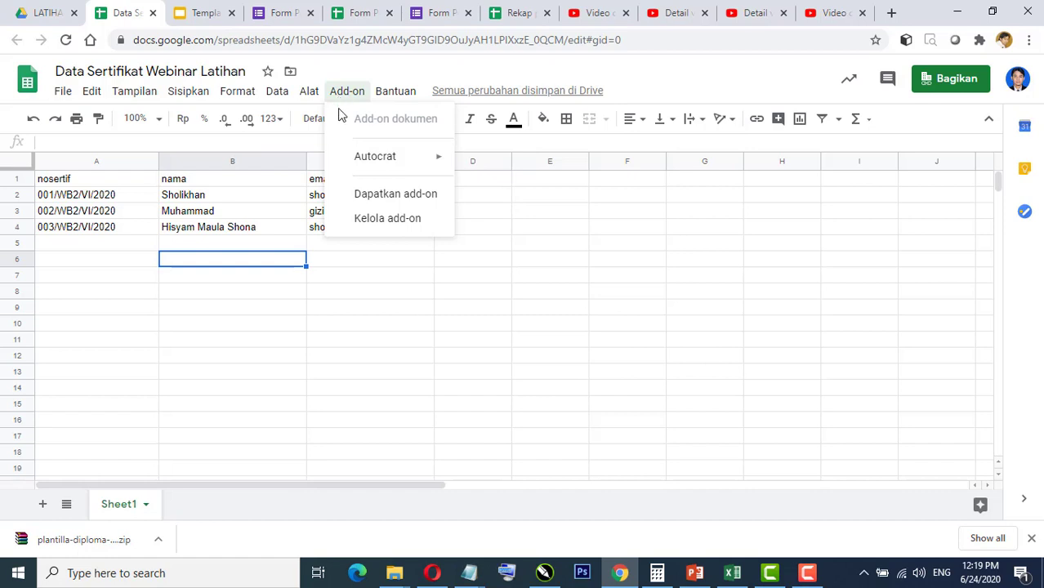
click(391, 196)
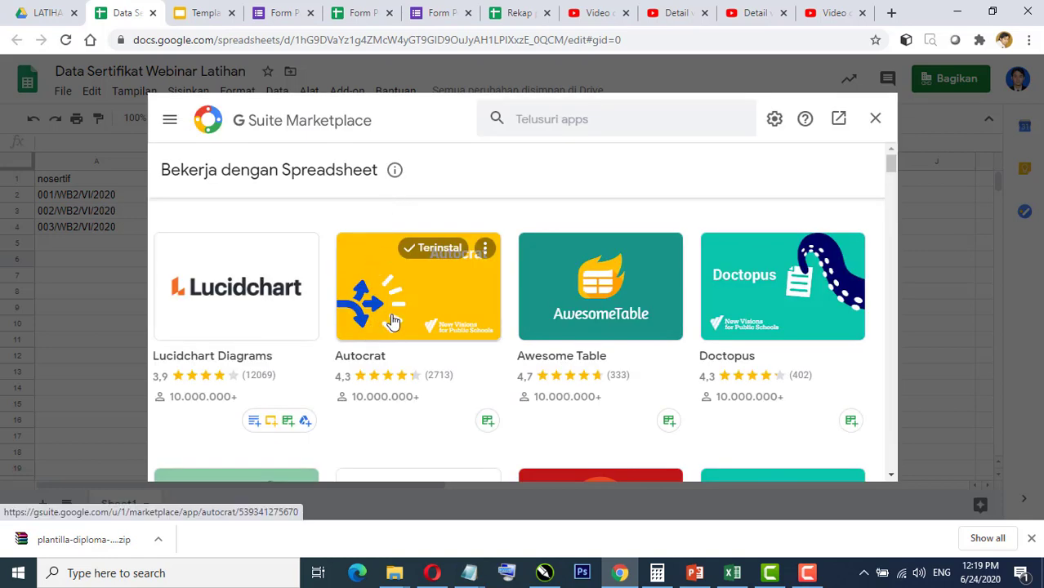
click(393, 321)
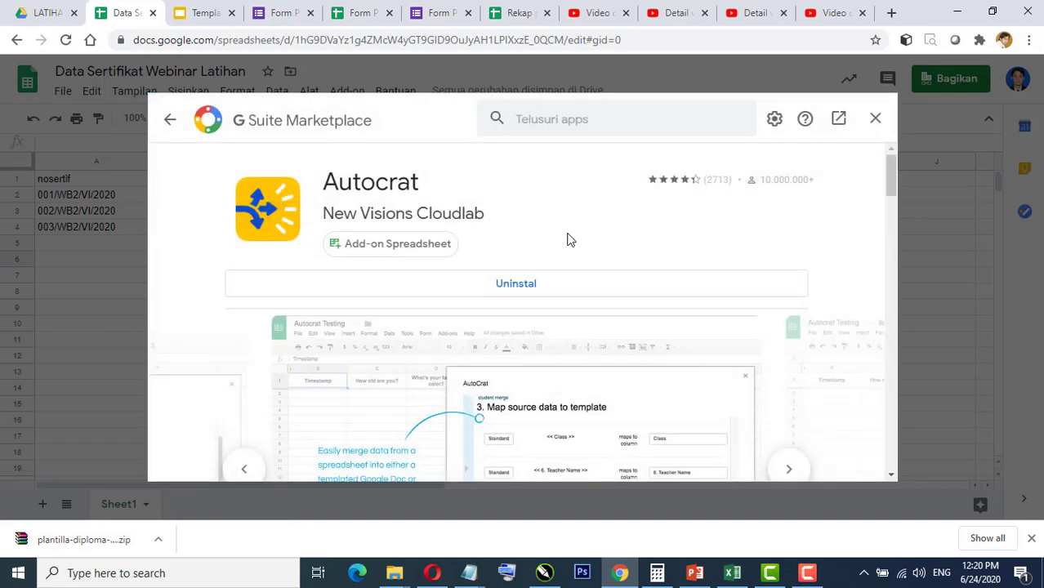
click(168, 122)
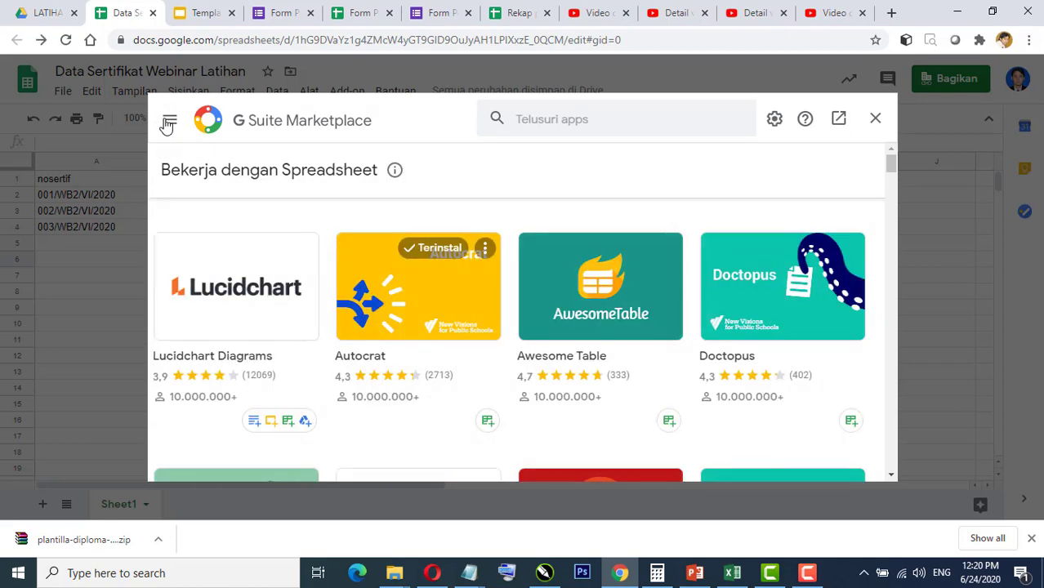
click(875, 119)
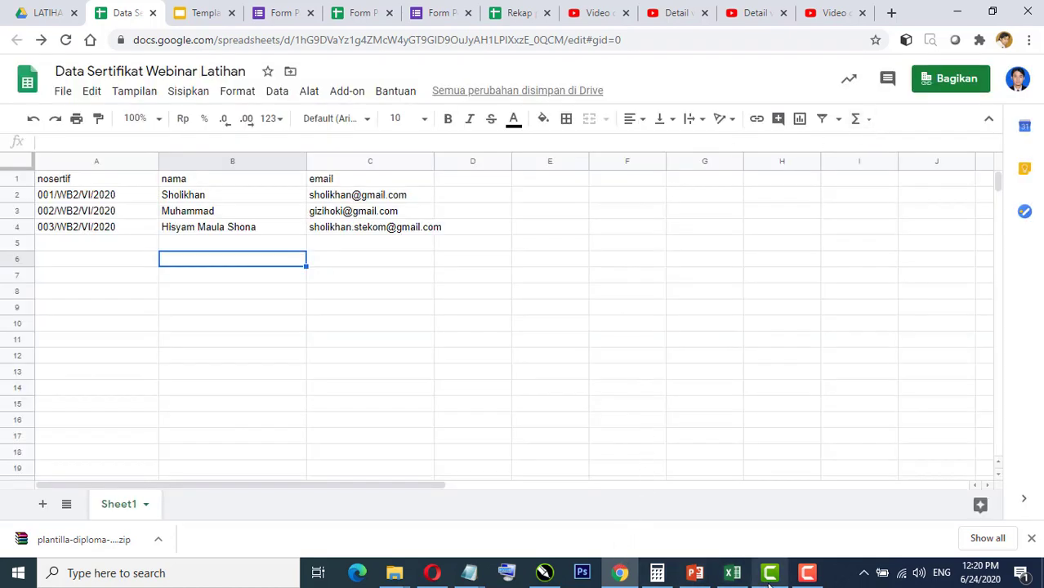
Step: Start installing the Autocrat add-on from the untitled spreadsheet's add-on store, choosing the Google account
click(439, 578)
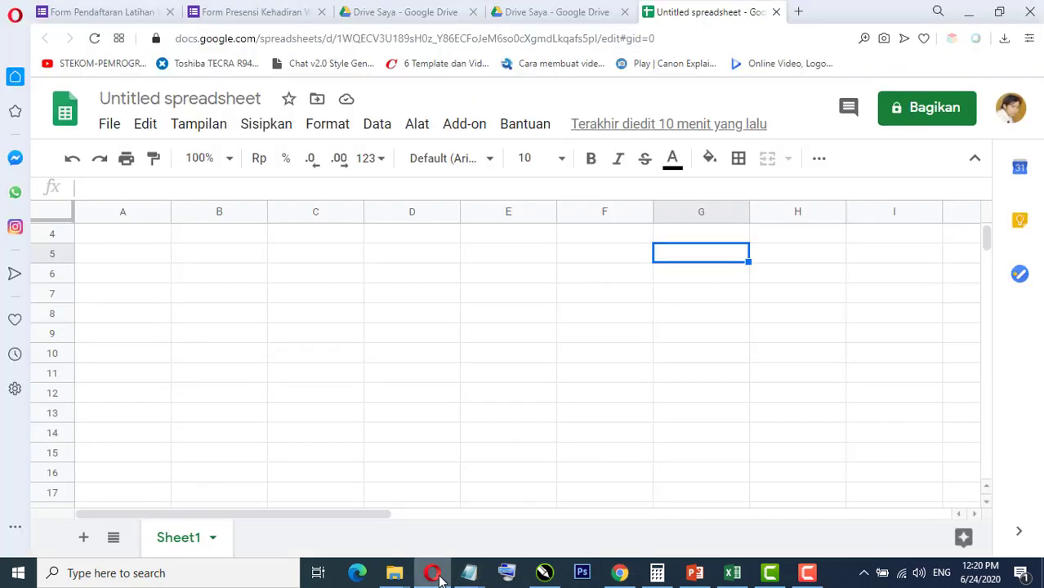
click(162, 261)
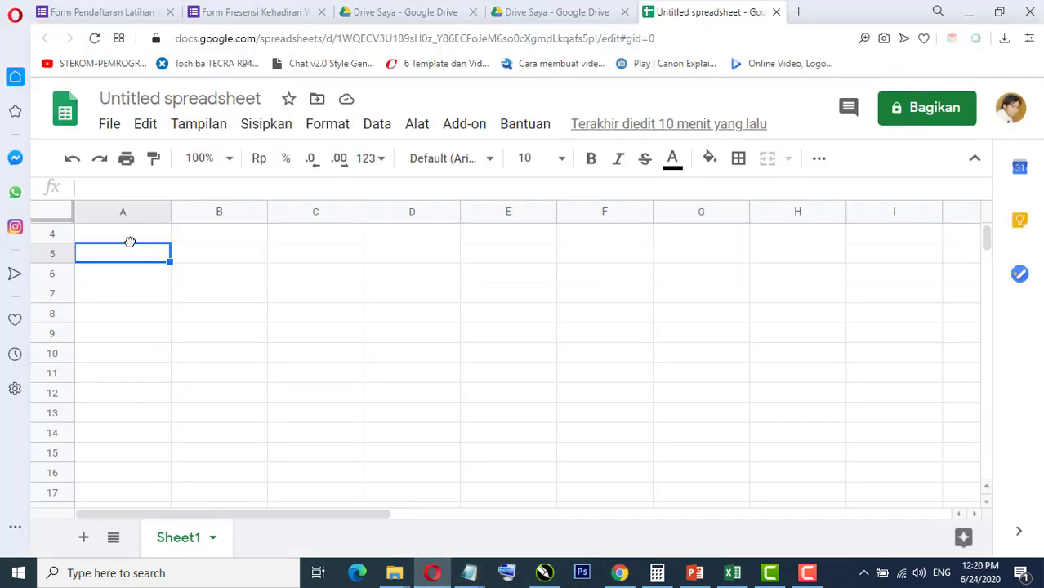
click(135, 239)
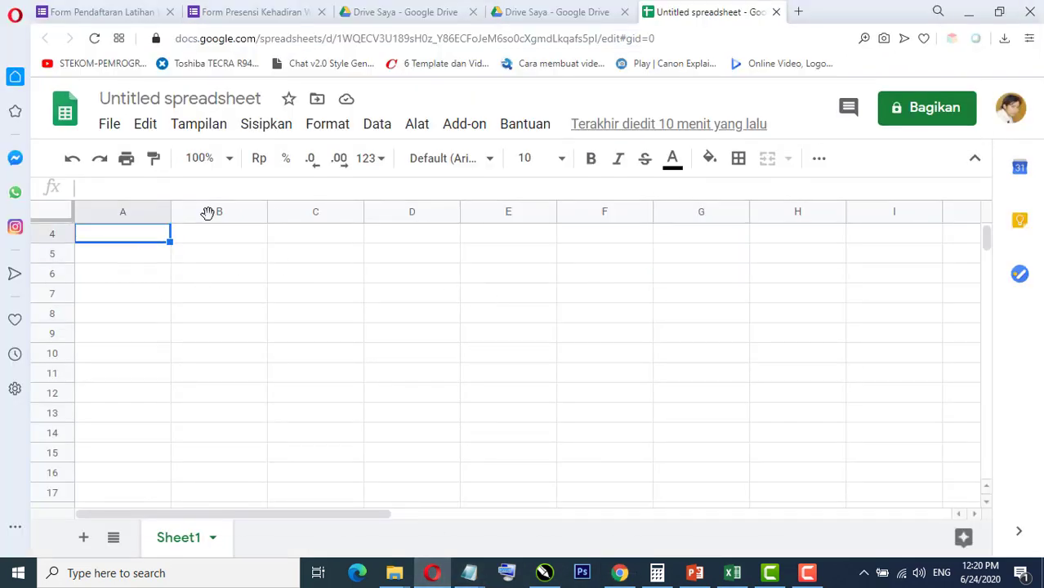
click(462, 129)
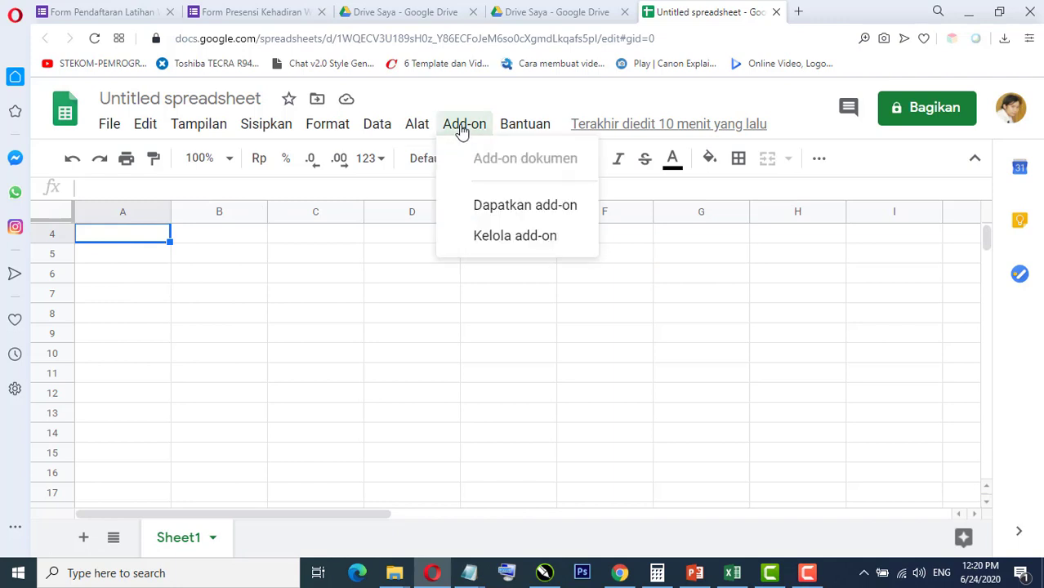
click(518, 205)
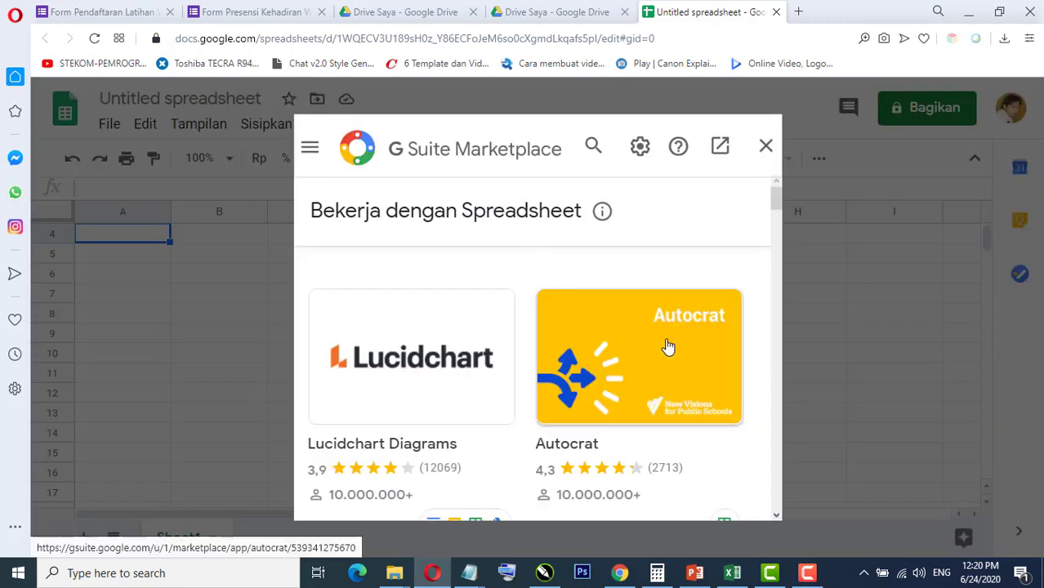
click(668, 347)
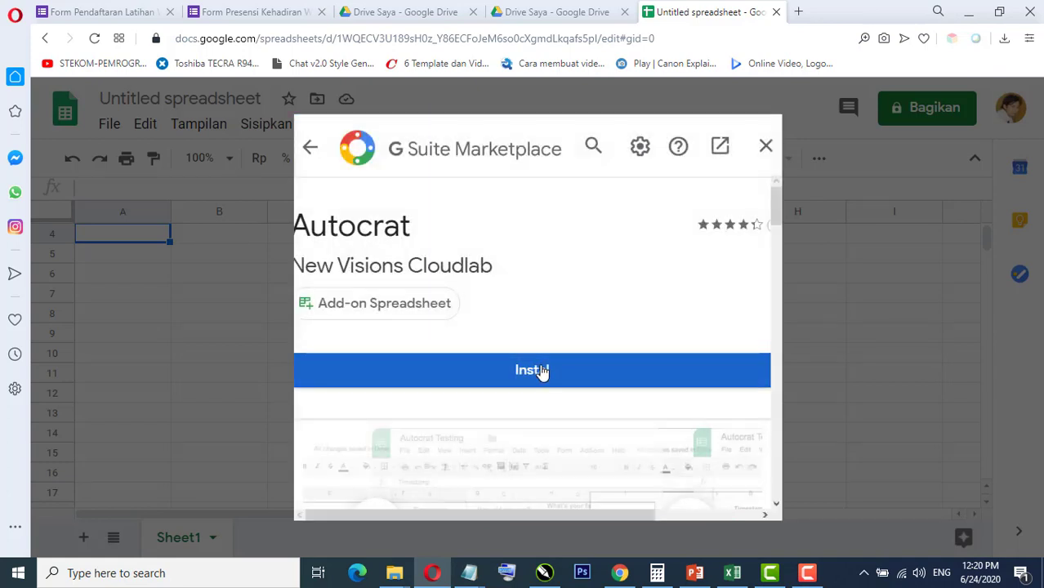
click(542, 372)
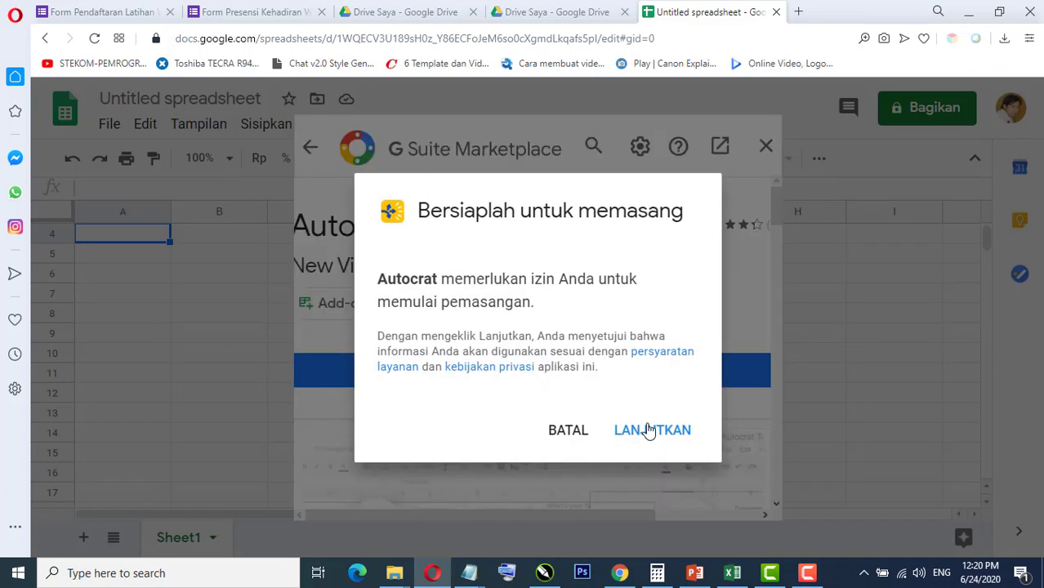
click(652, 431)
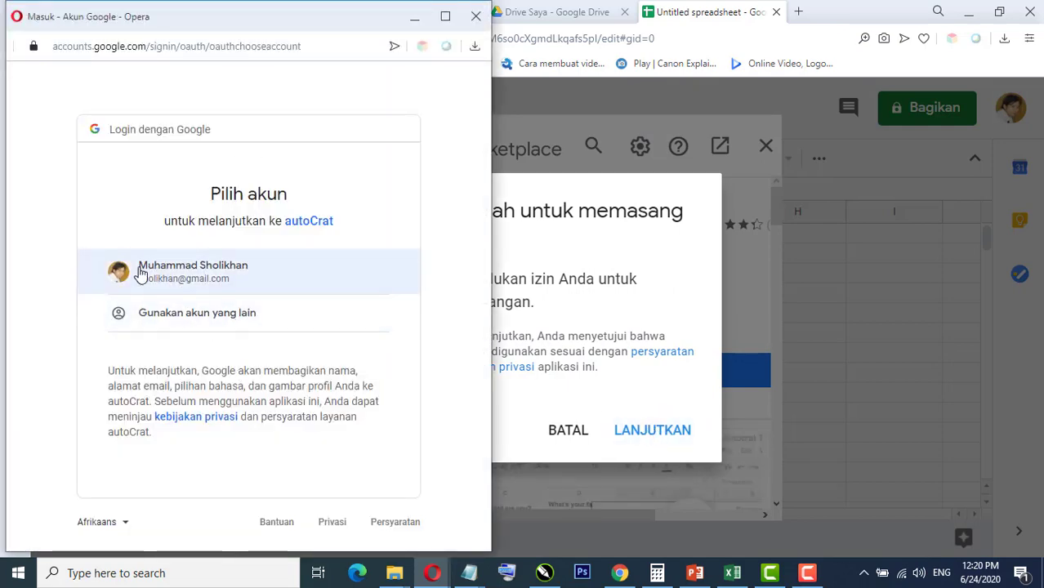
click(184, 278)
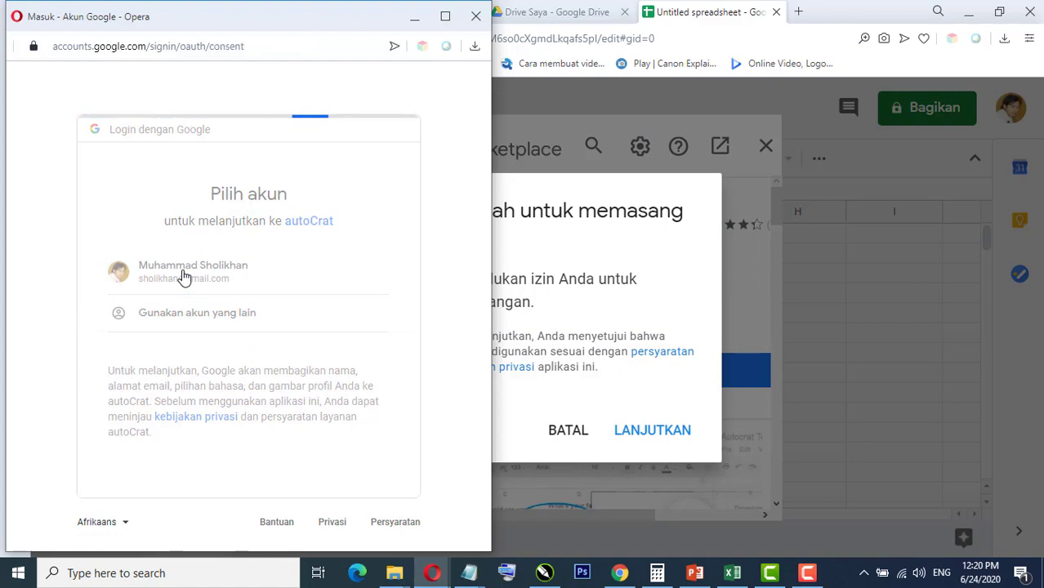
Step: Grant Autocrat its permissions, verify it's listed among add-ons, and return to Data Sertifikat
scroll(356, 317, down, 7)
scroll(359, 321, down, 1)
click(357, 446)
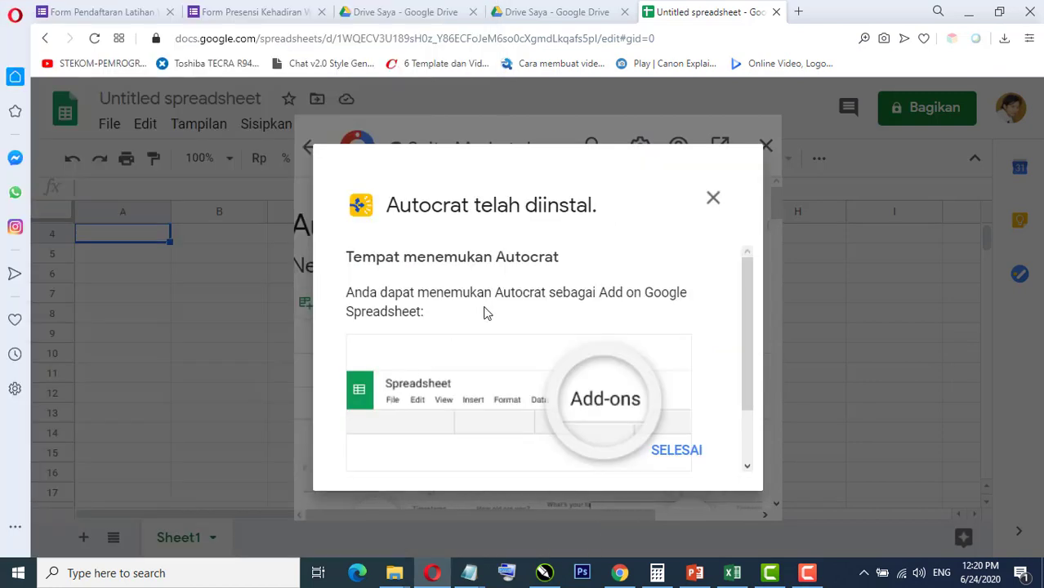
click(713, 202)
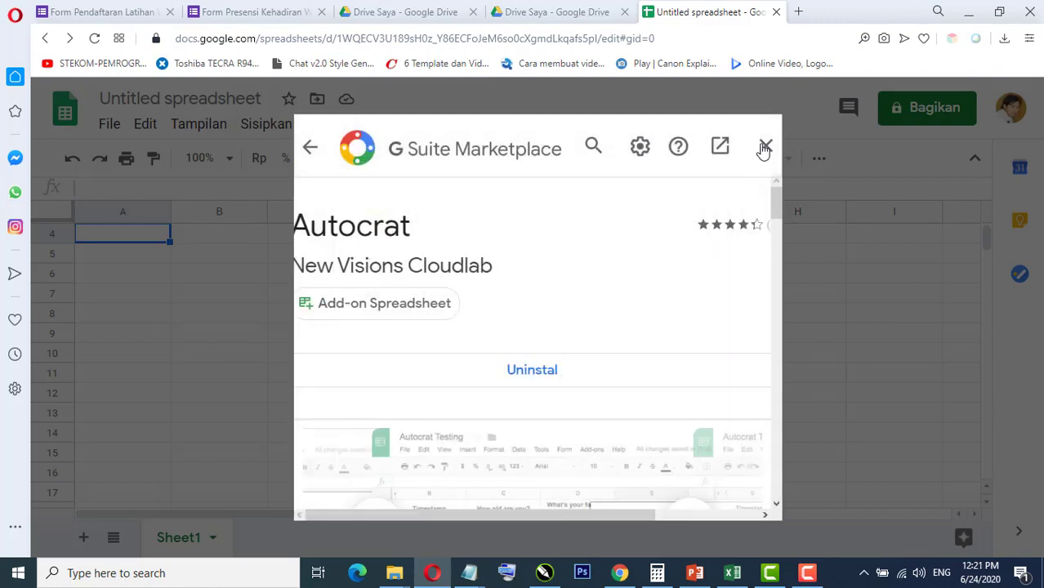
click(766, 147)
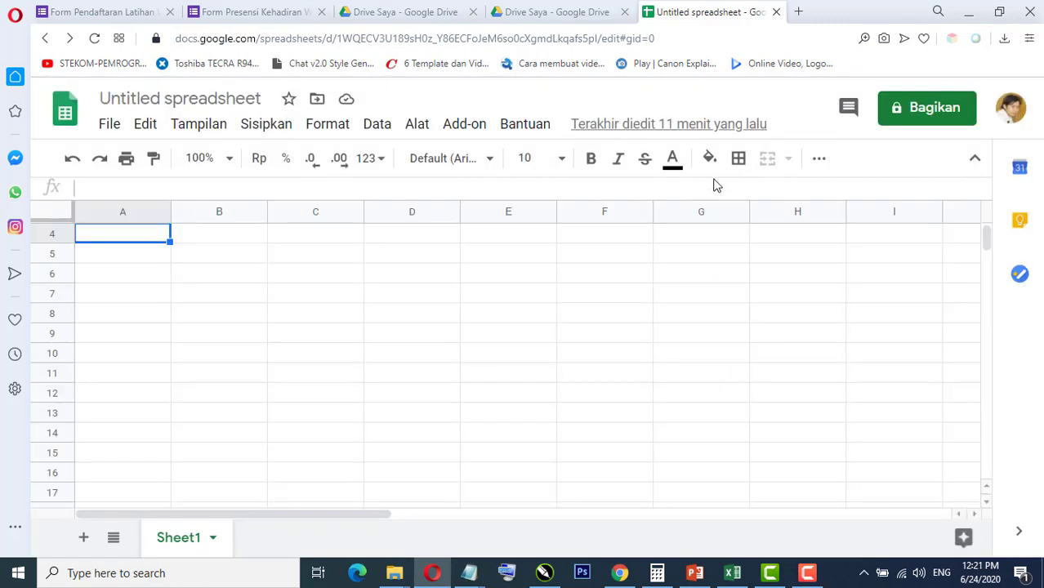
click(464, 125)
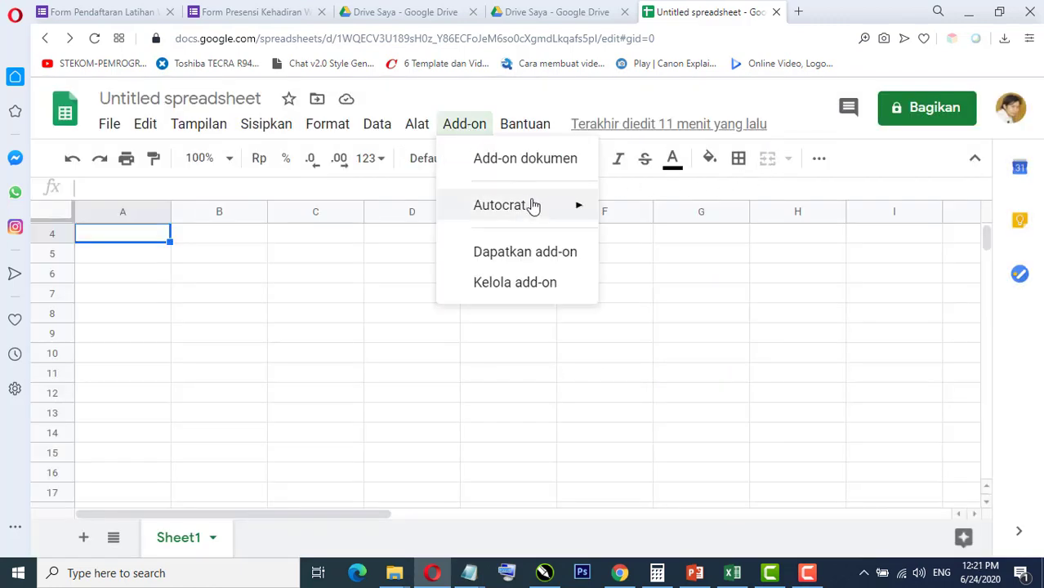
mouse_move(535, 209)
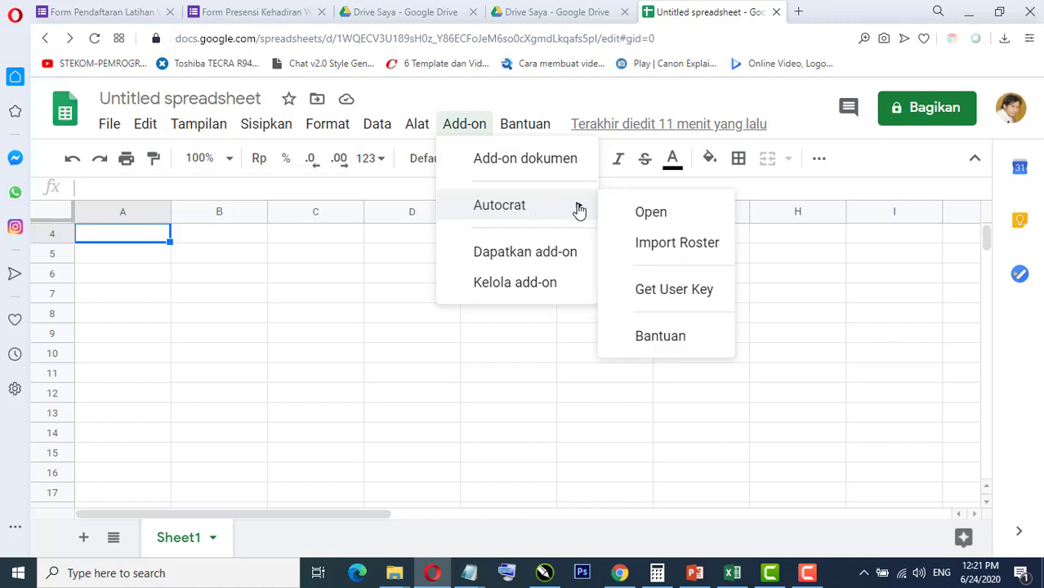
click(379, 241)
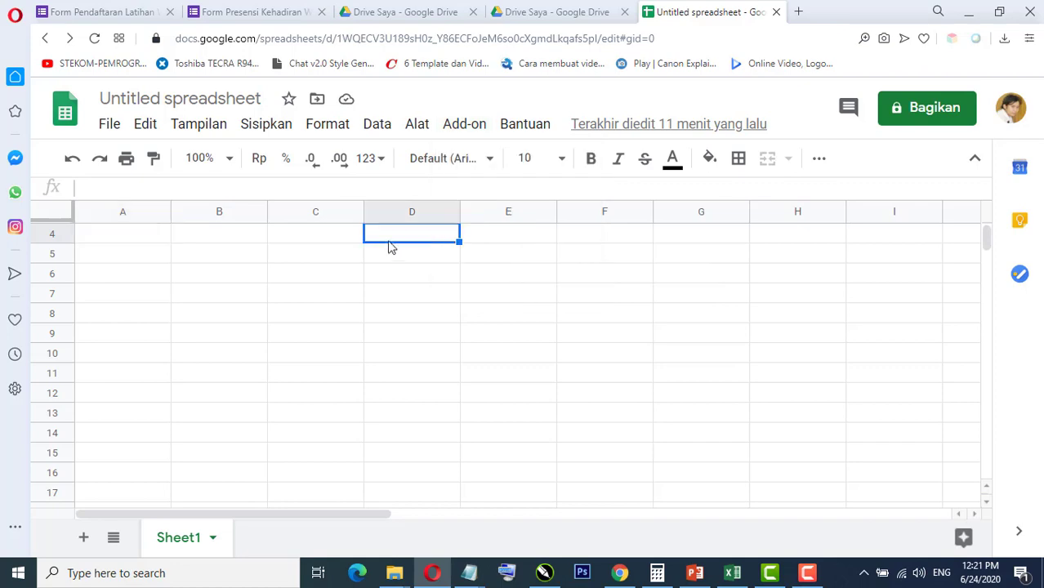
click(970, 13)
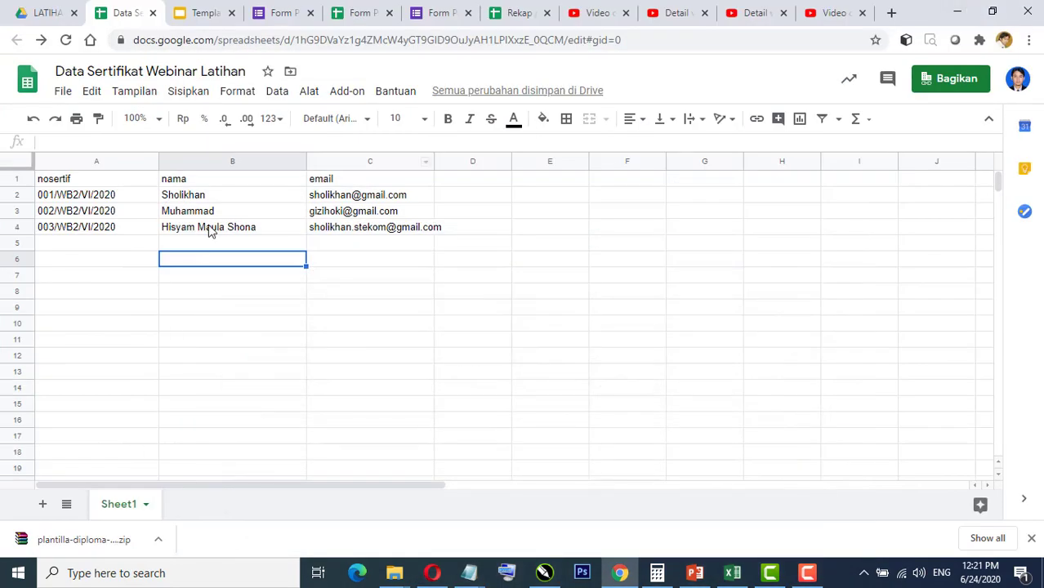
Step: Launch Autocrat from the add-ons menu and create a new job, reaching its naming step
click(372, 259)
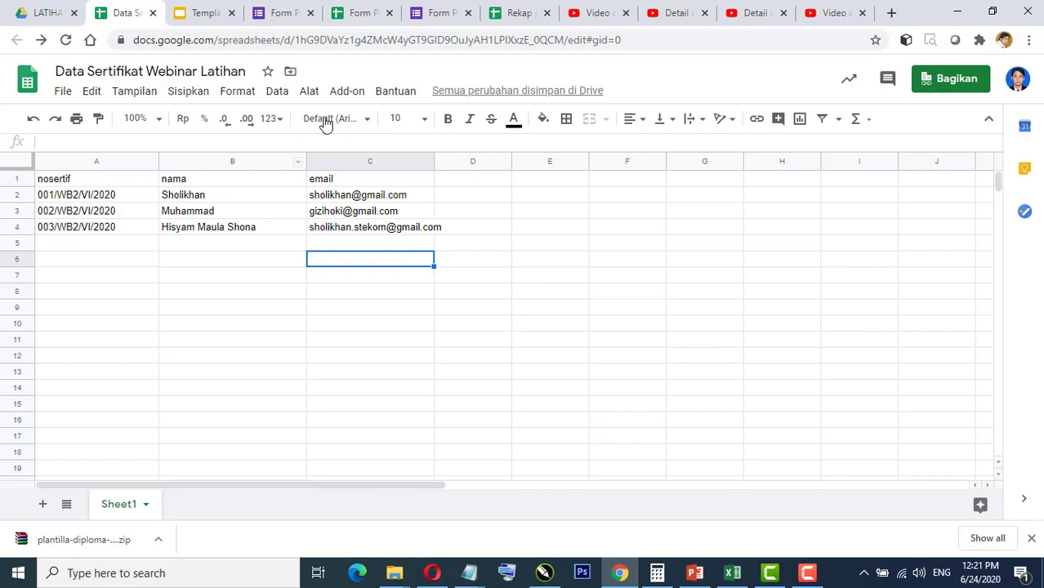
click(347, 94)
mouse_move(400, 168)
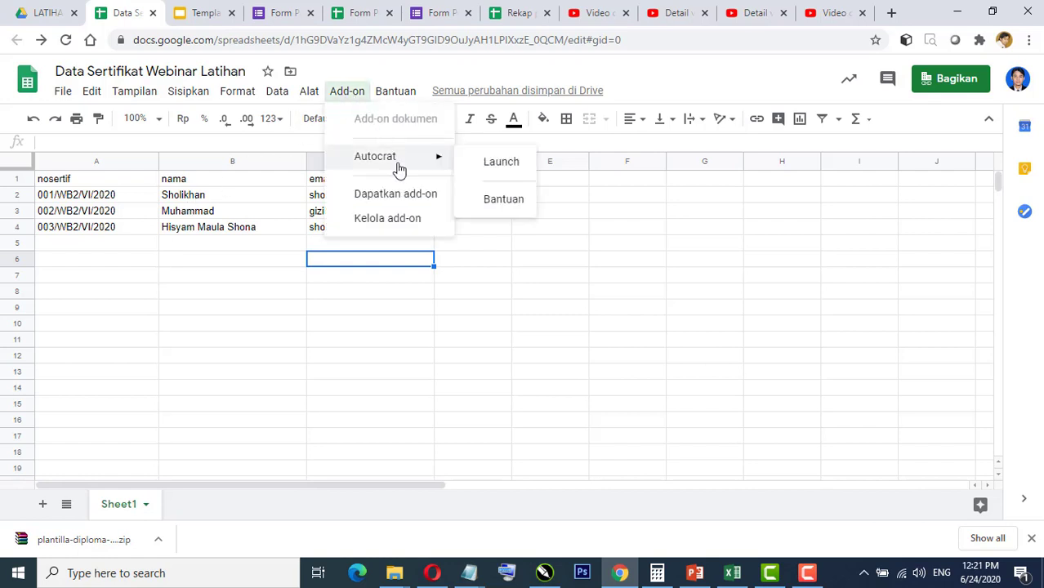
click(492, 166)
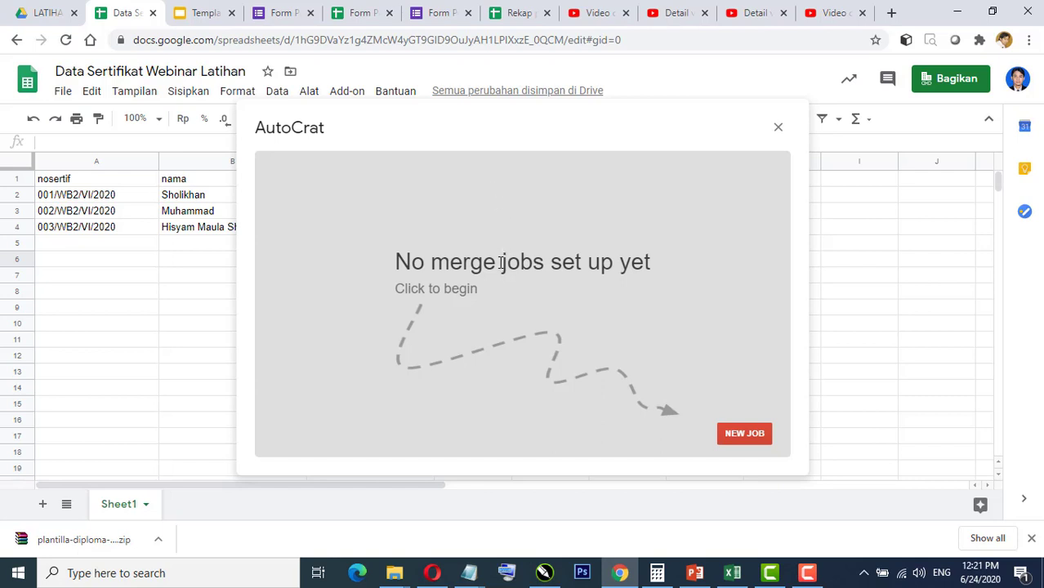
click(741, 436)
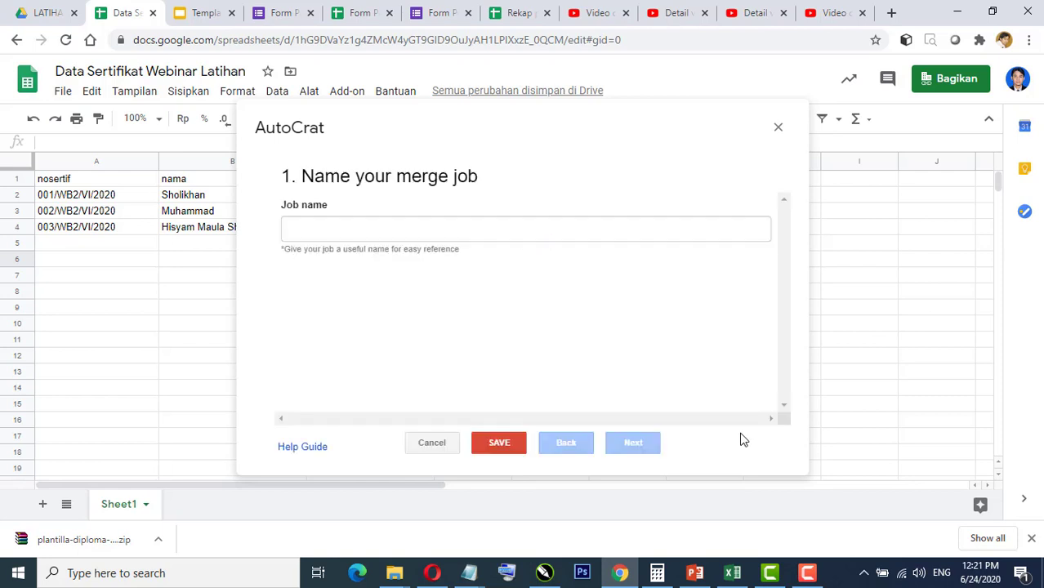
Step: Enter 'Sertifikat Webinar Latihan' as the merge job name and continue to template selection
click(326, 231)
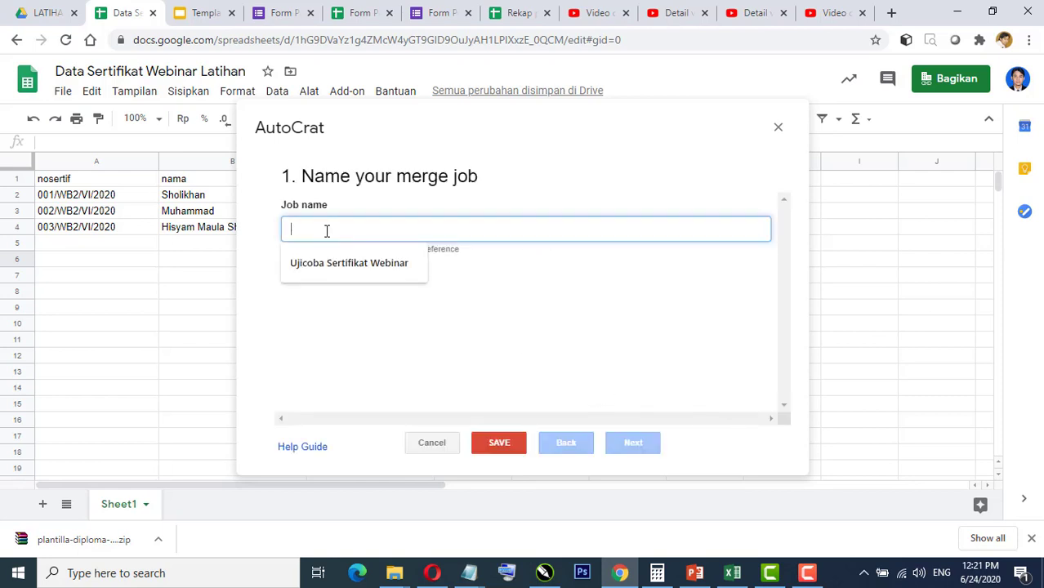
text(Sert)
key(BackSpace)
key(BackSpace)
key(BackSpace)
key(BackSpace)
text(Sertifikat )
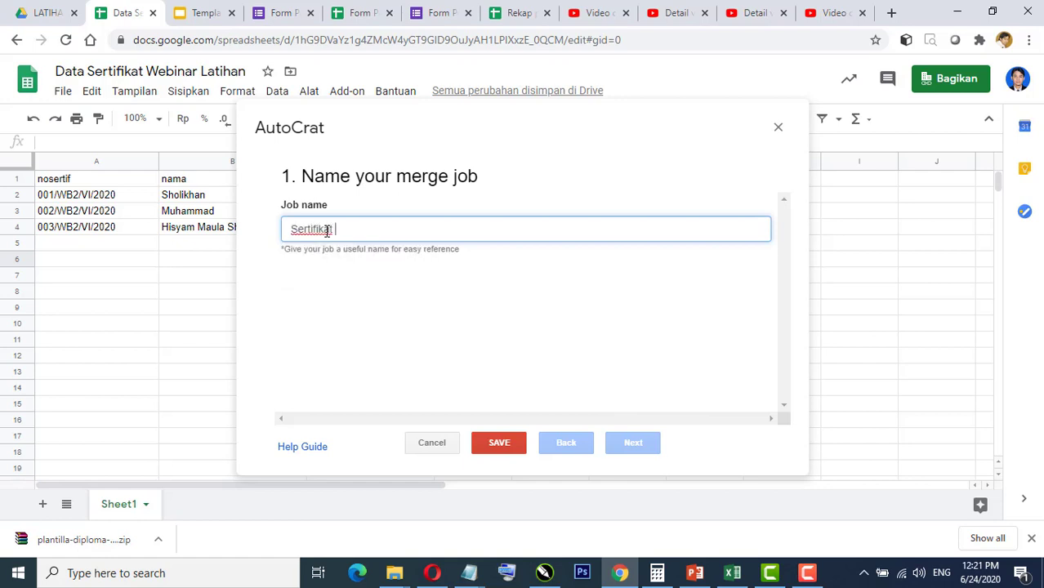
text(Webinar Latihan)
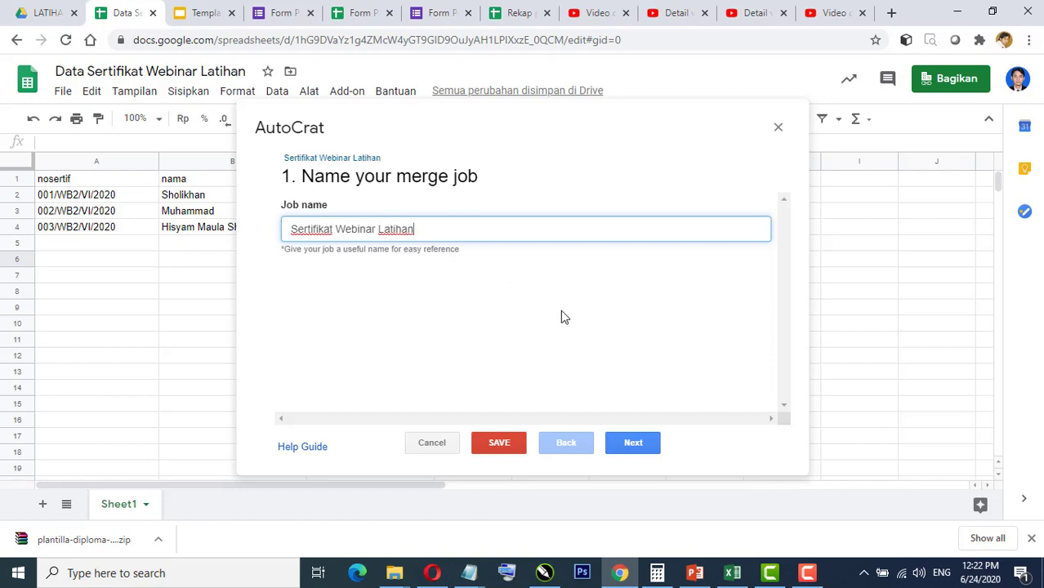
click(628, 443)
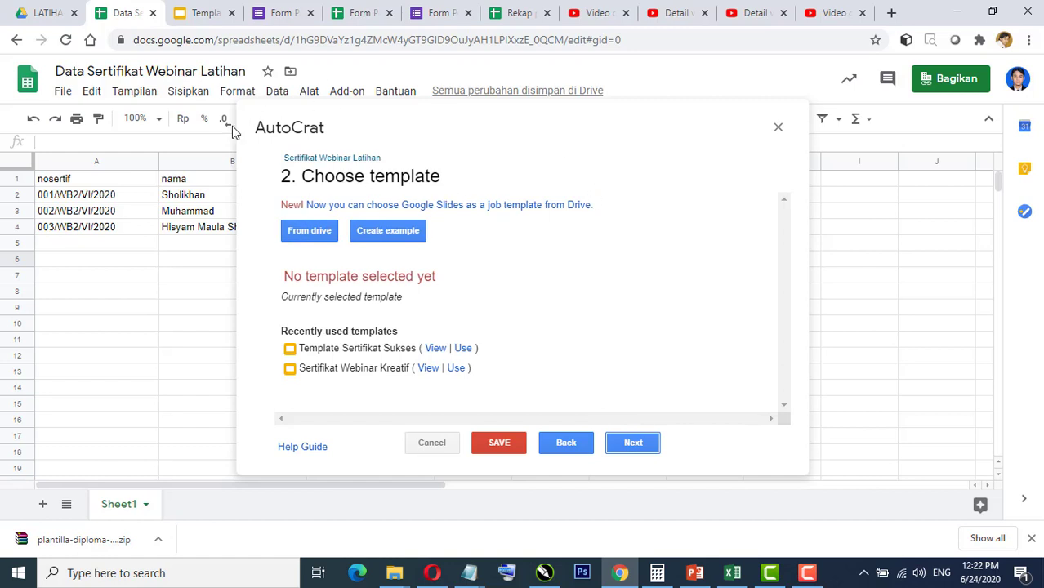
Step: Pick 'Template Sertifikat Latihan Webinar' from Drive as the job's template
click(200, 13)
click(120, 14)
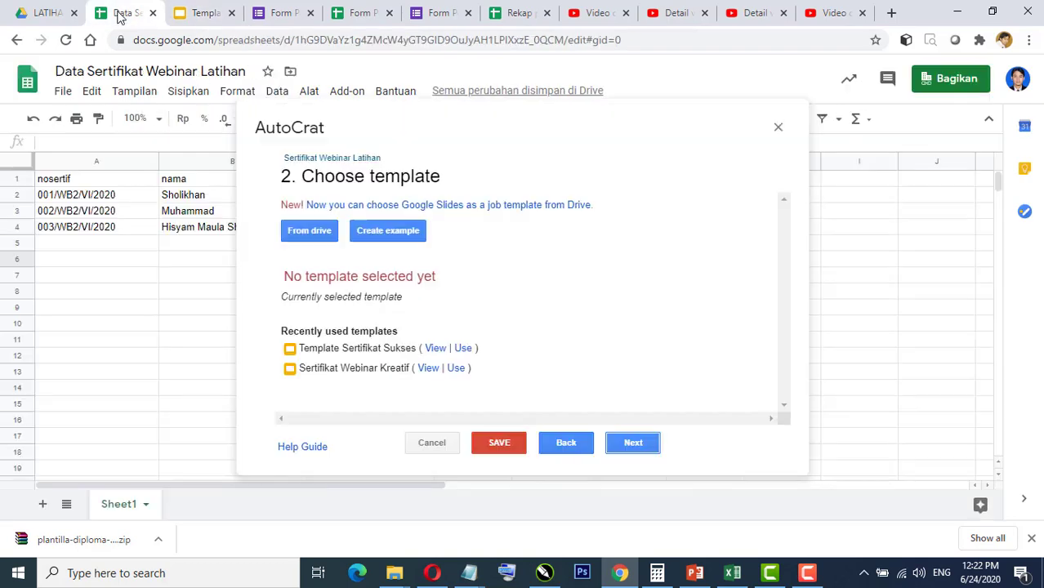
click(311, 235)
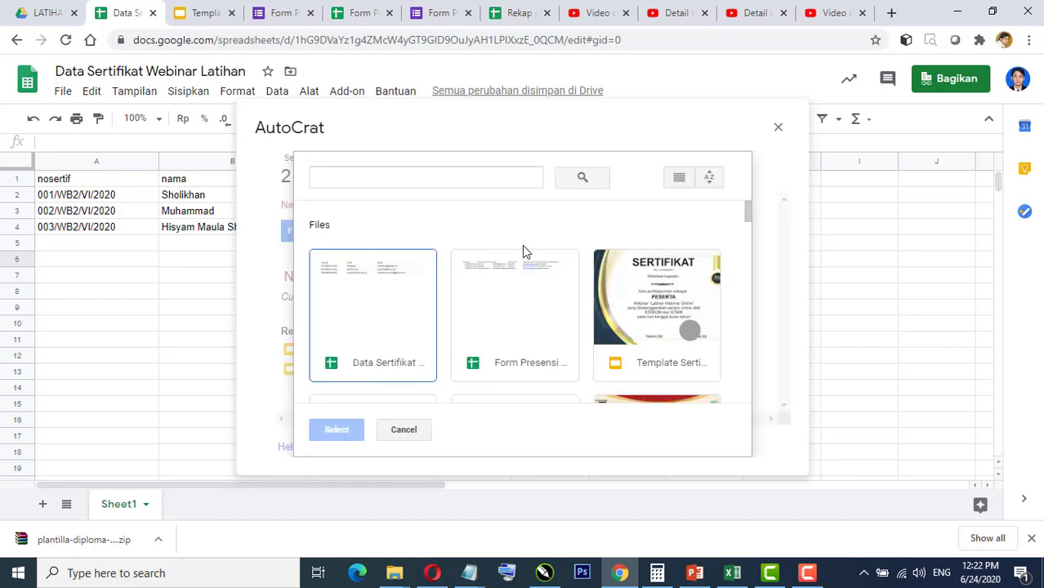
mouse_move(752, 215)
mouse_down()
mouse_move(750, 229)
mouse_move(750, 211)
mouse_up()
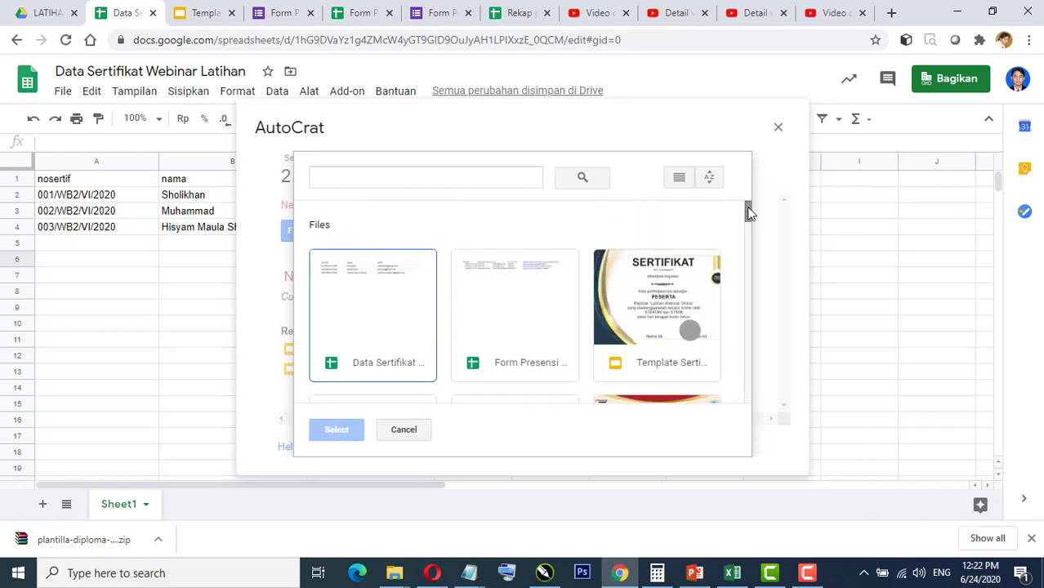
click(659, 288)
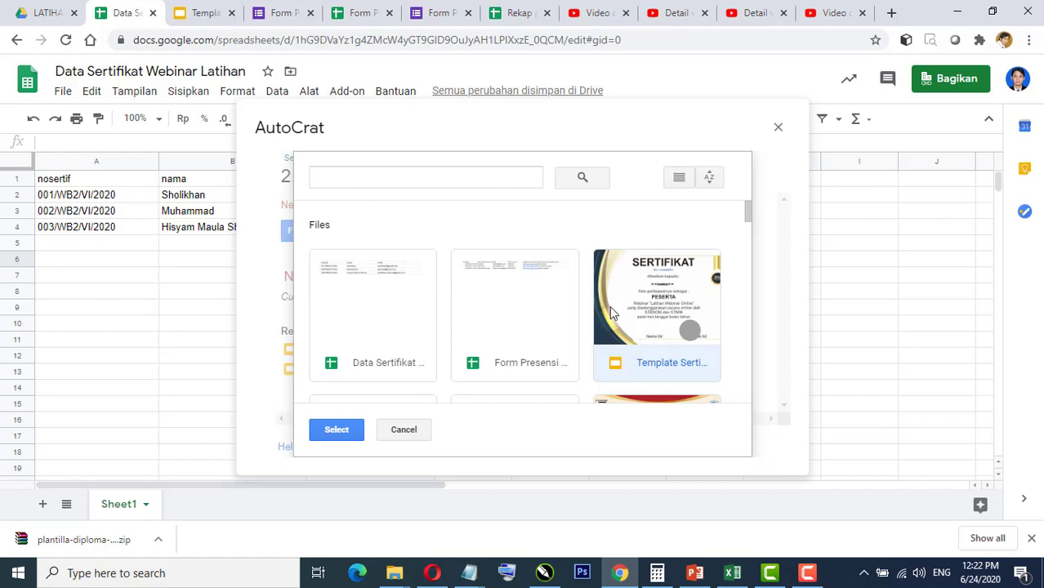
click(336, 431)
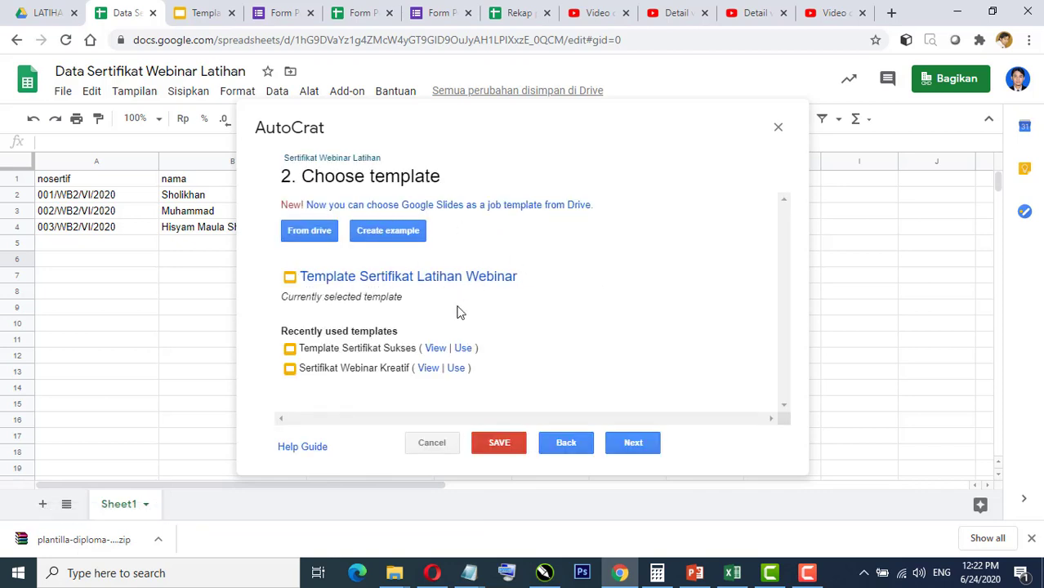
Step: Merge from Sheet1 so nosertif and nama map to their columns, then view the template slides
click(633, 442)
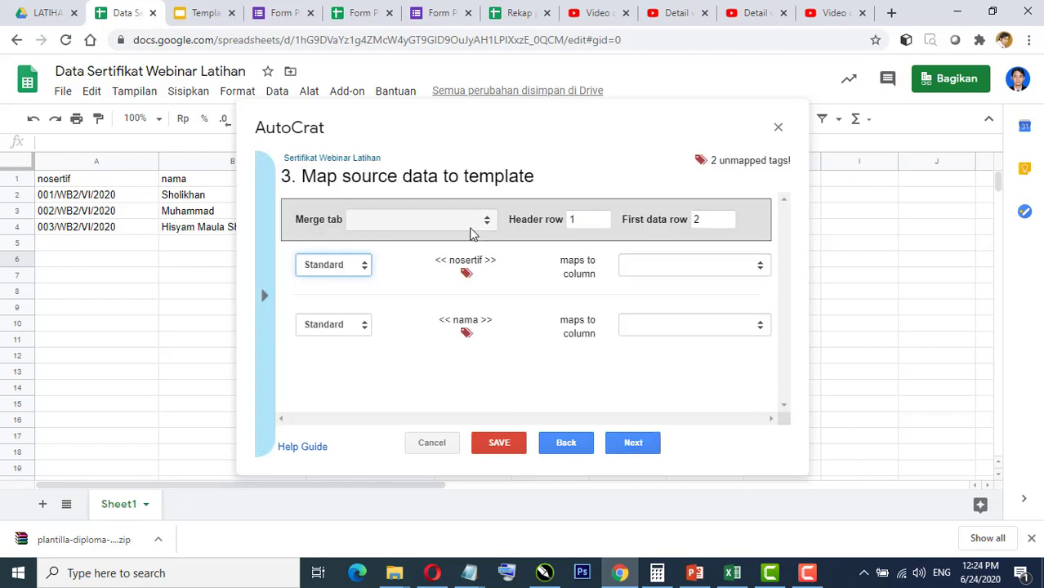
click(483, 222)
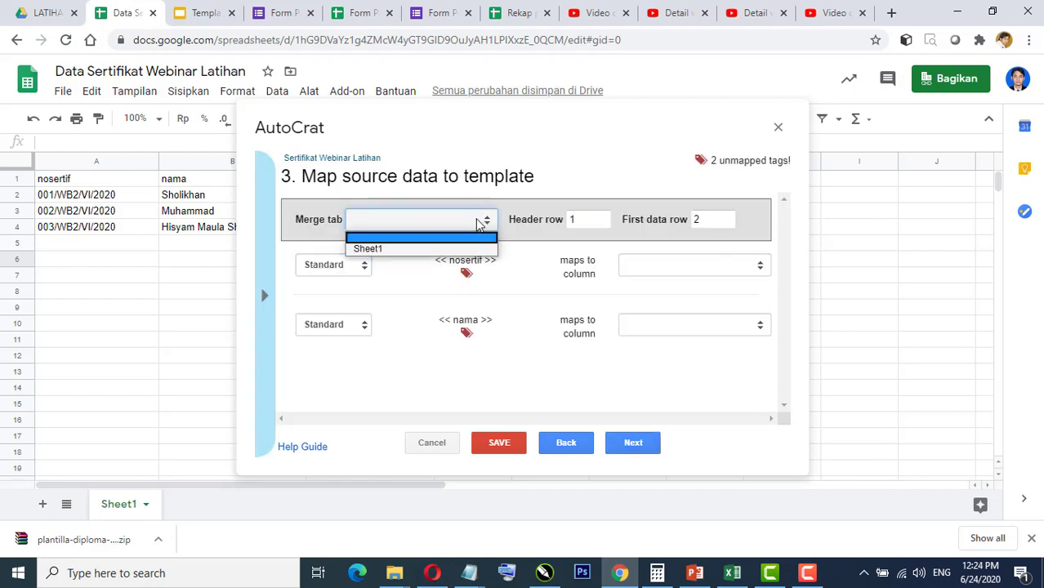
click(426, 228)
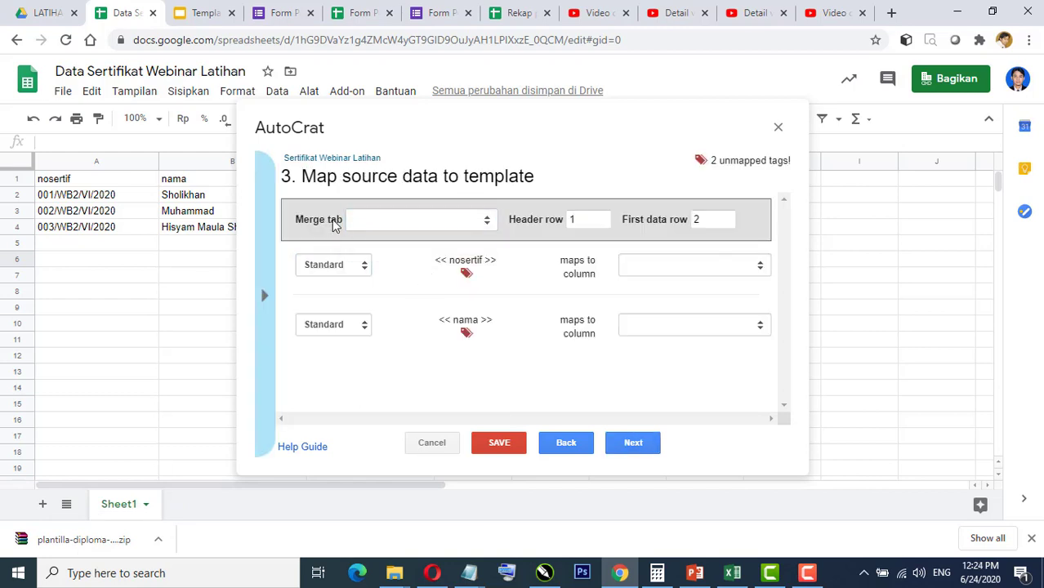
click(430, 226)
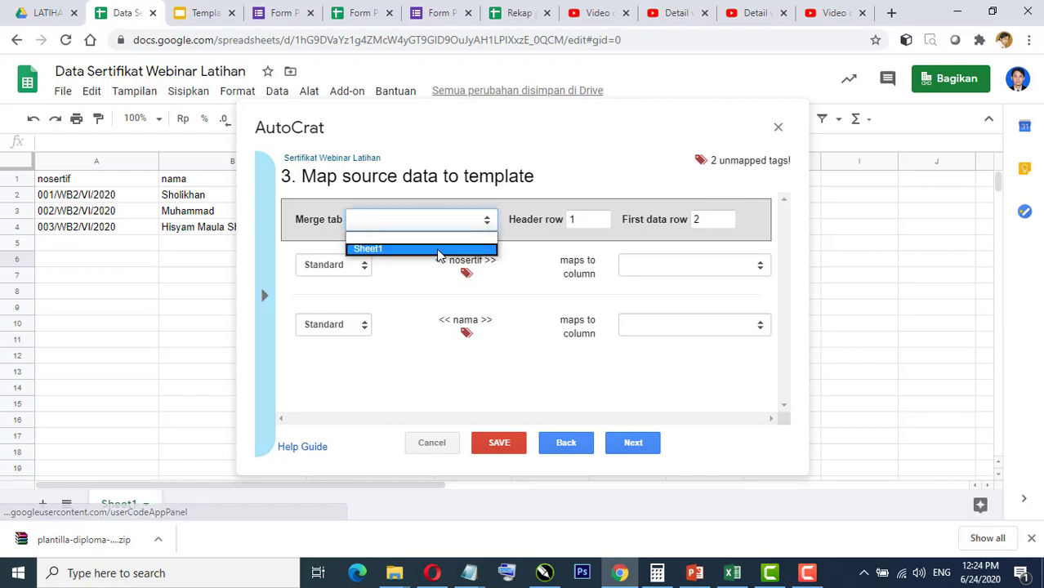
click(378, 251)
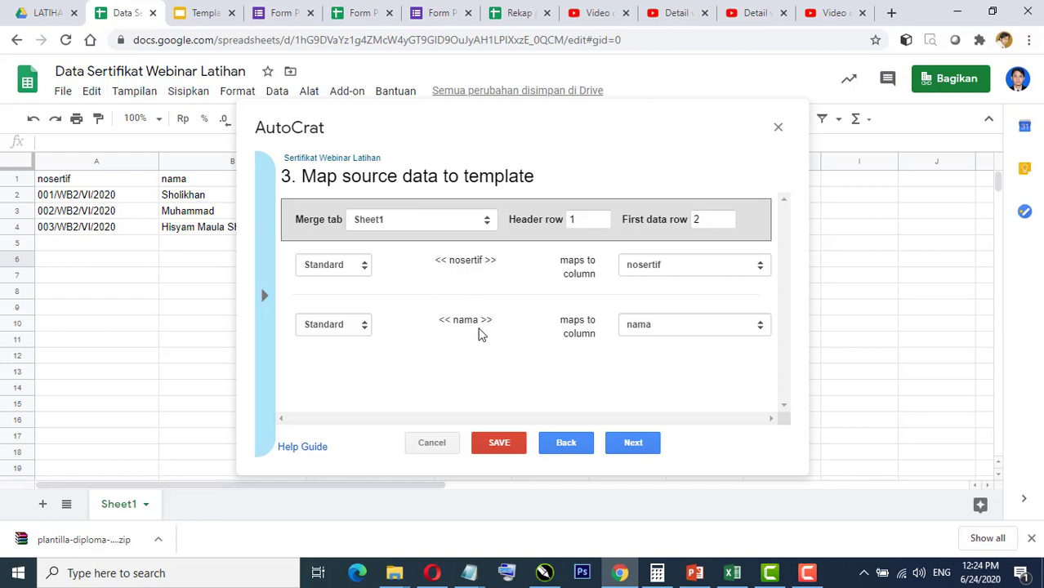
click(195, 17)
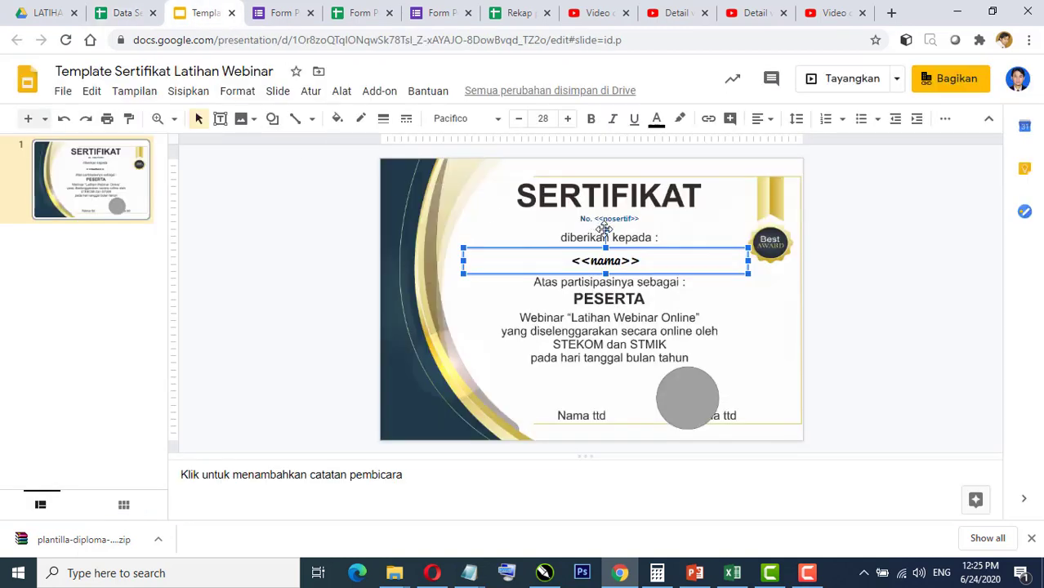
Step: Inspect the <<nosertif>> and <<nama>> text boxes on the slide, then return to Data Sertifikat
click(627, 218)
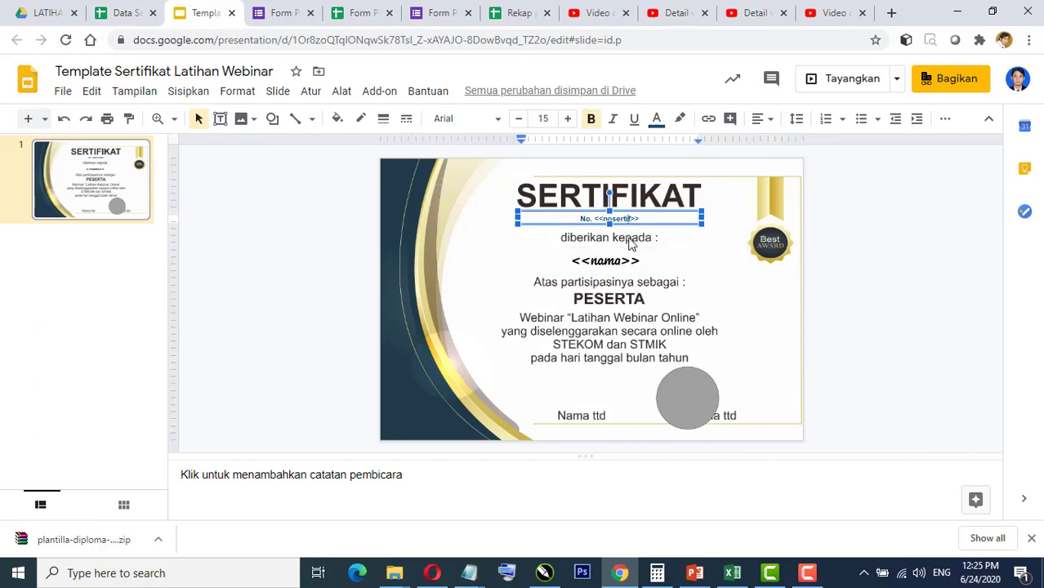
click(640, 258)
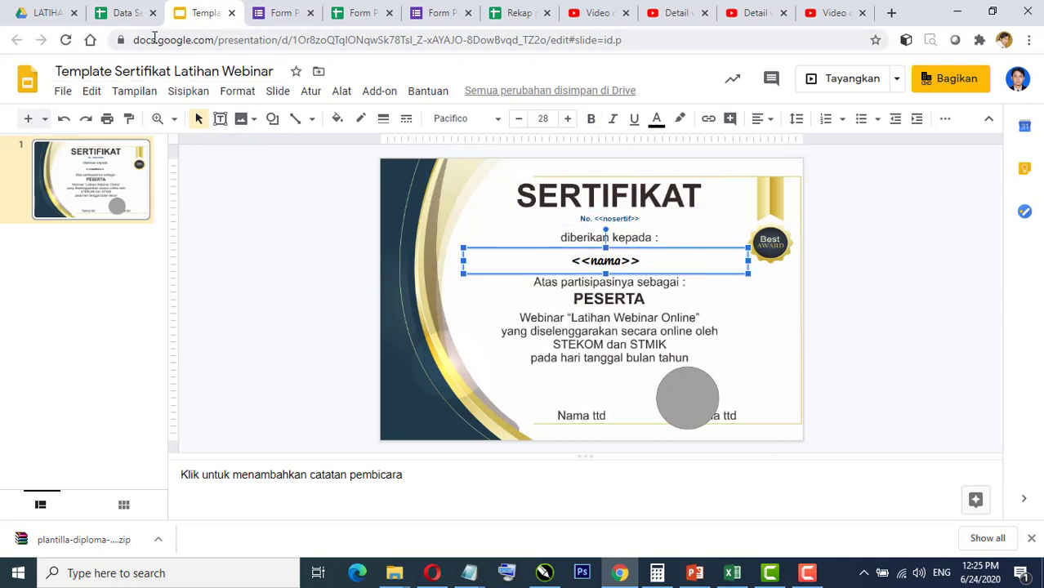
click(121, 13)
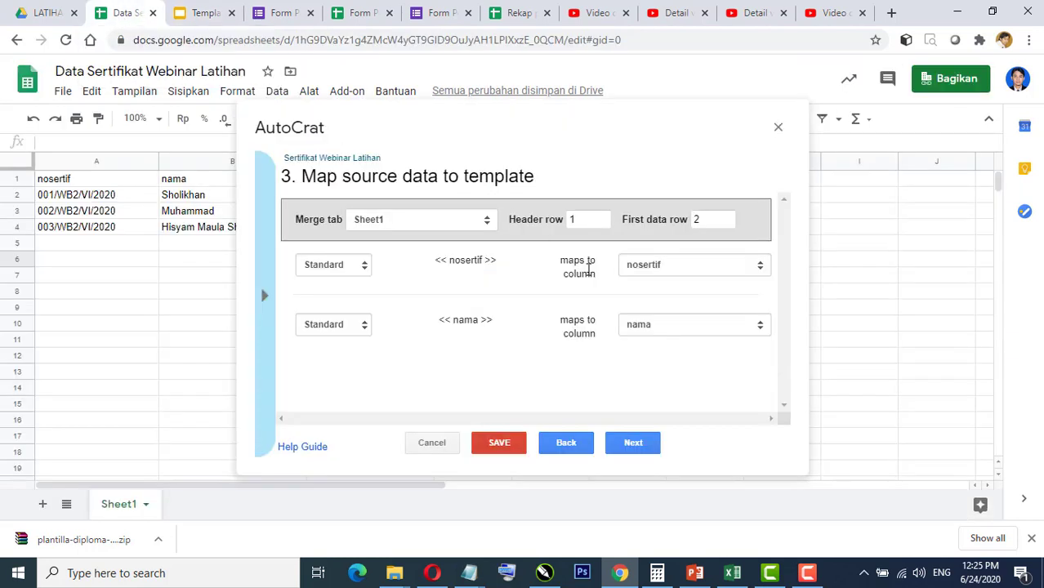
Step: Keep nosertif mapped to its column and the first data row at 2, then go to File settings
click(711, 272)
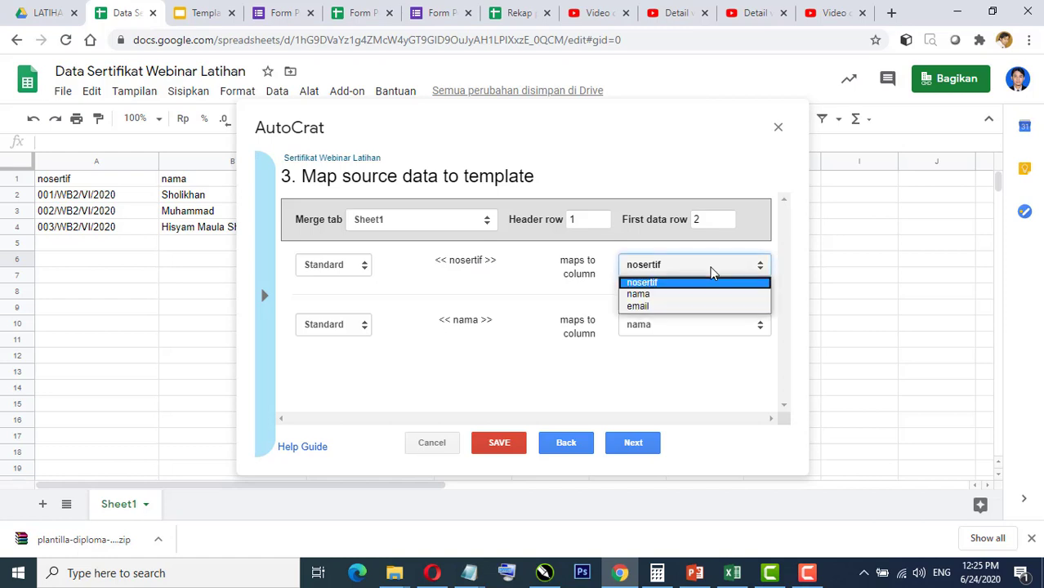
click(675, 272)
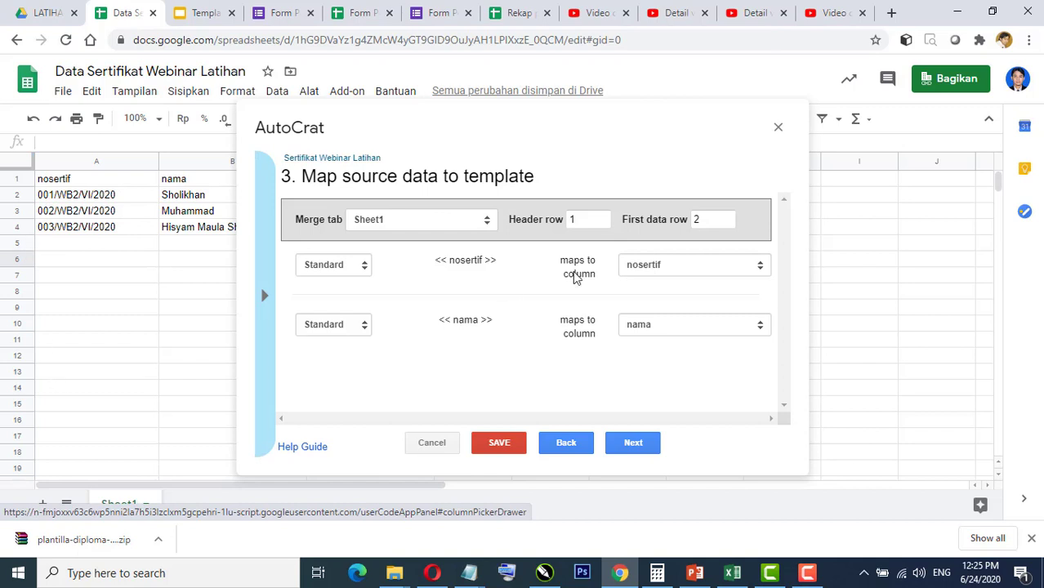
click(709, 219)
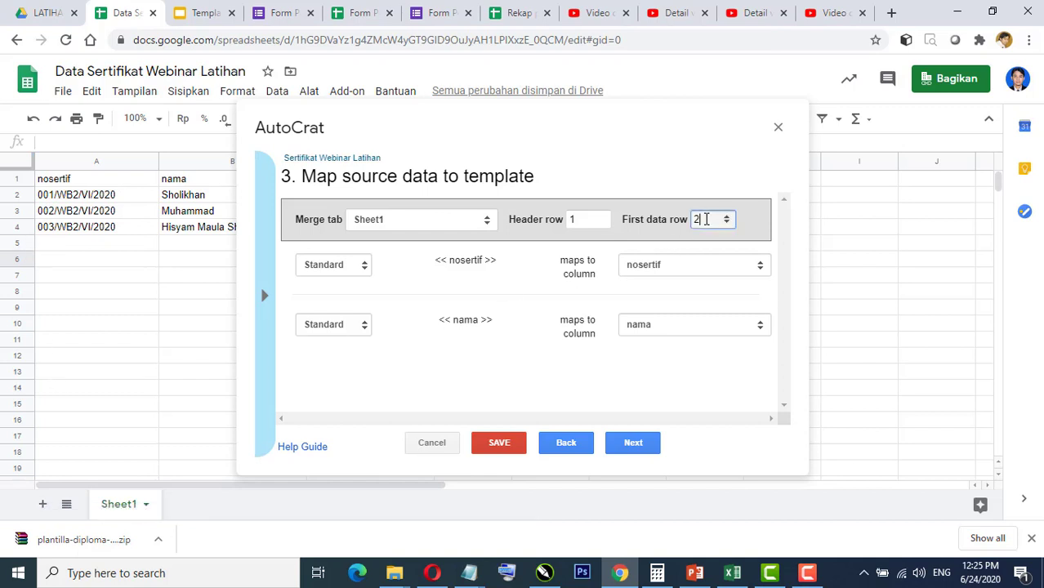
click(776, 226)
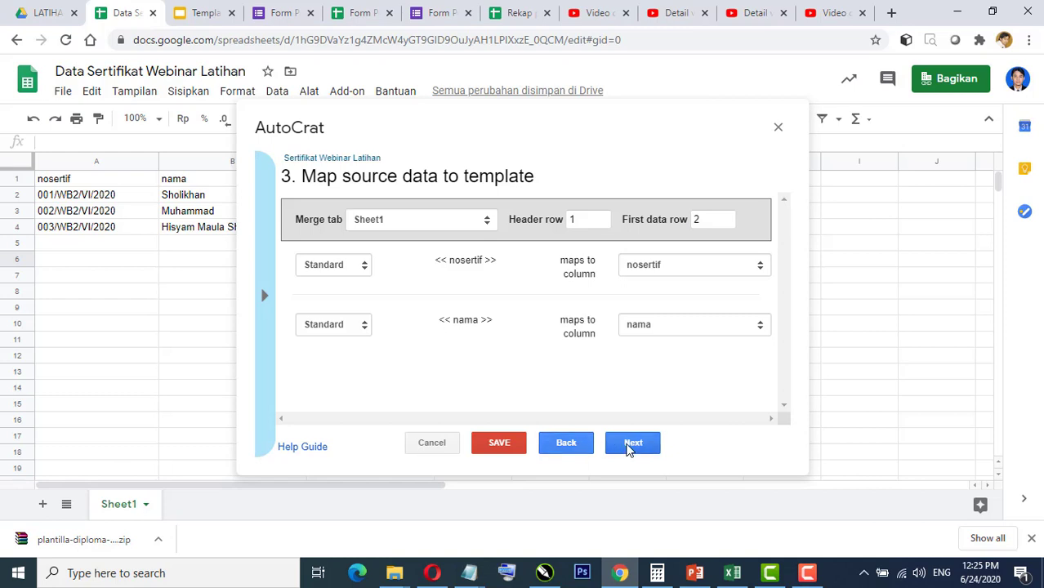
click(632, 443)
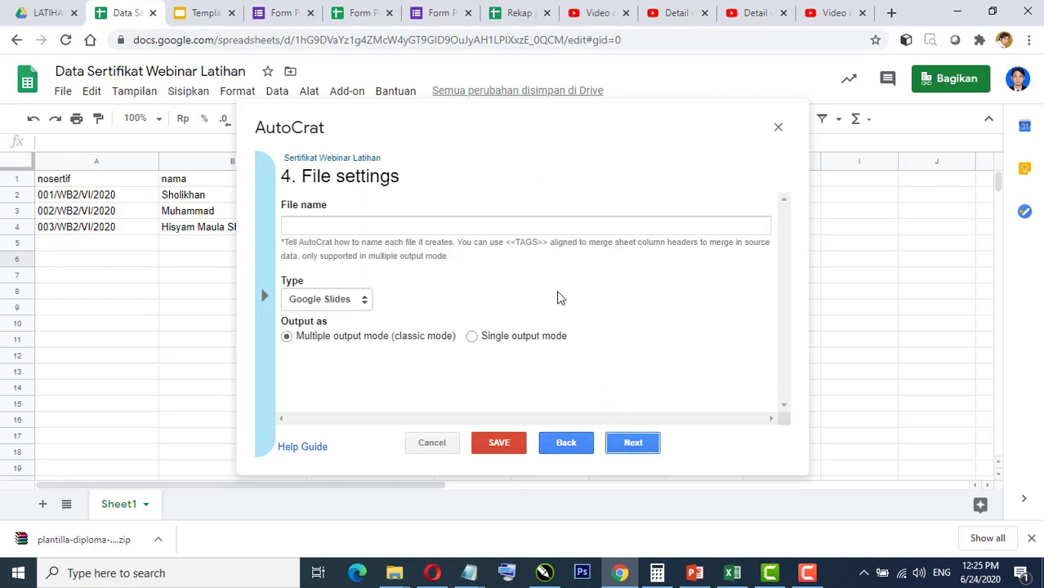
Step: Name the output files 'Sertifikat Webinar Latihan <<nama>>' using the copied nama tag
click(300, 225)
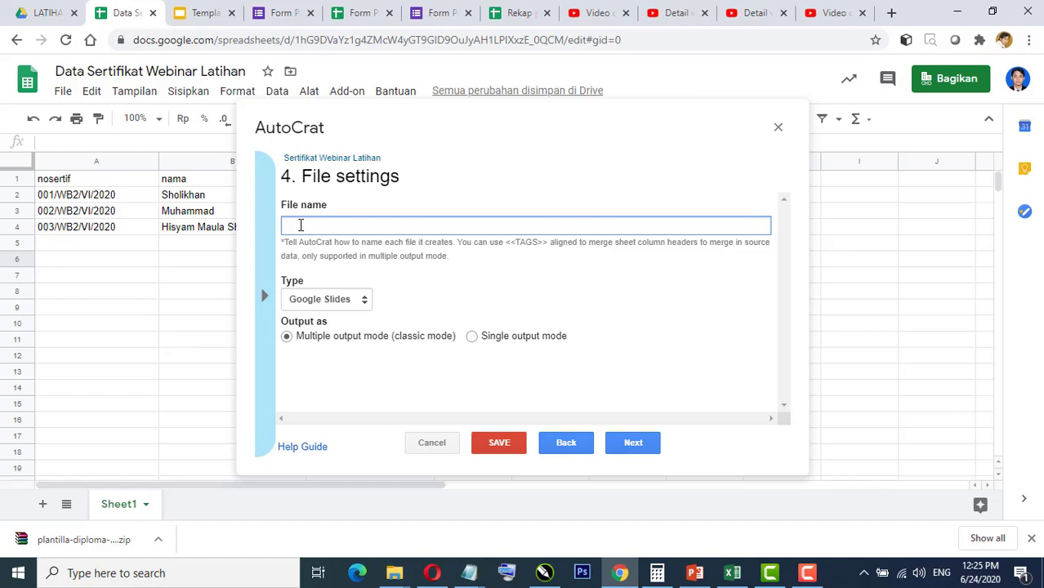
text(Sertifikat WEB)
key(BackSpace)
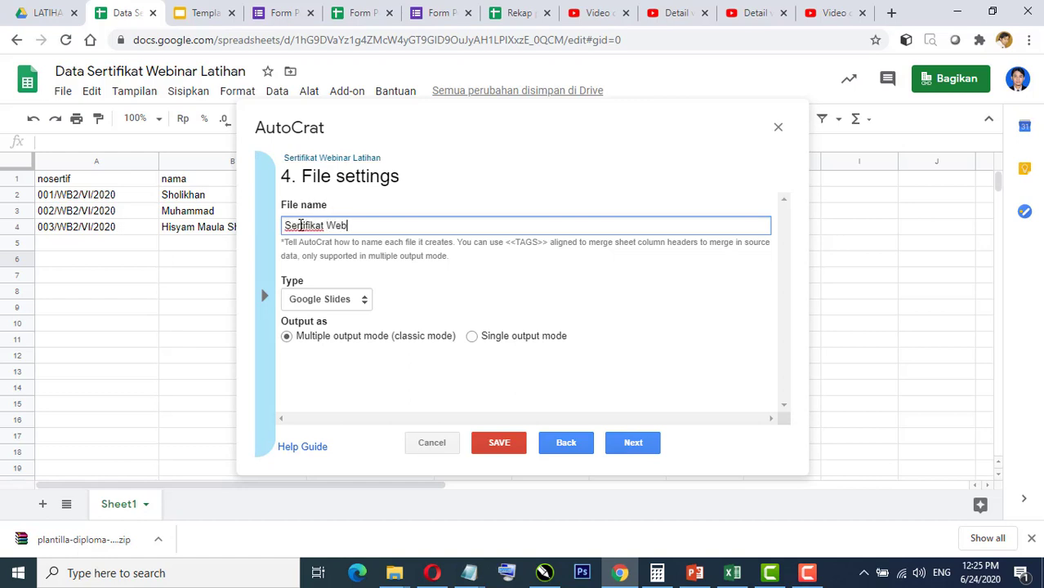
text(binar Latihan)
click(264, 302)
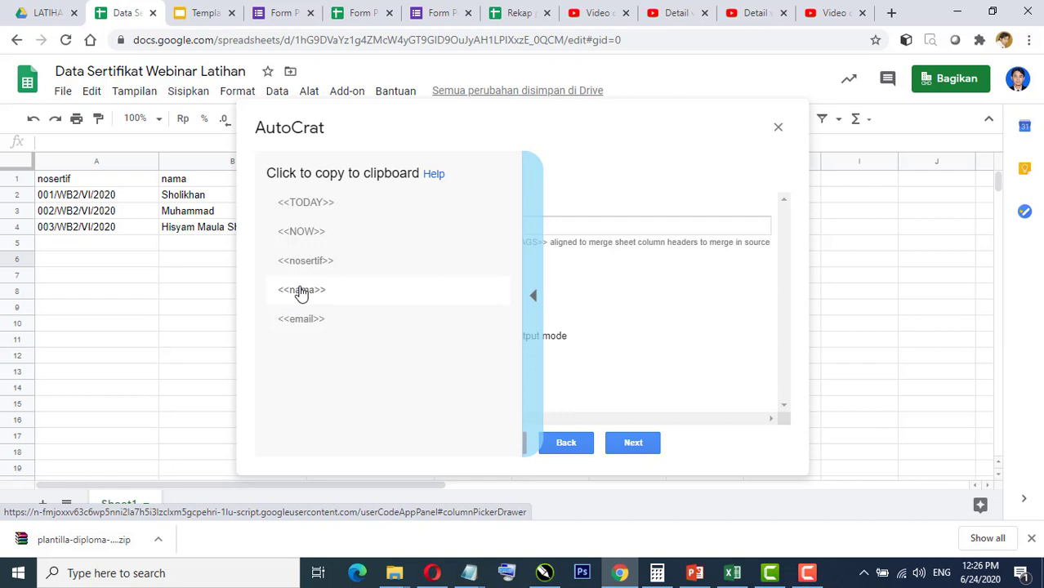
click(301, 291)
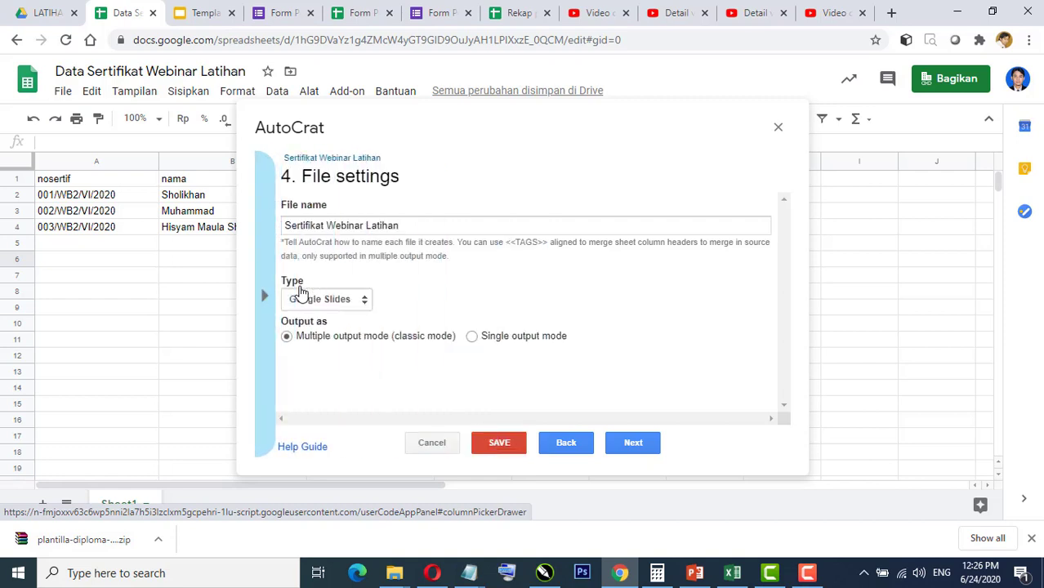
click(420, 226)
right_click(419, 226)
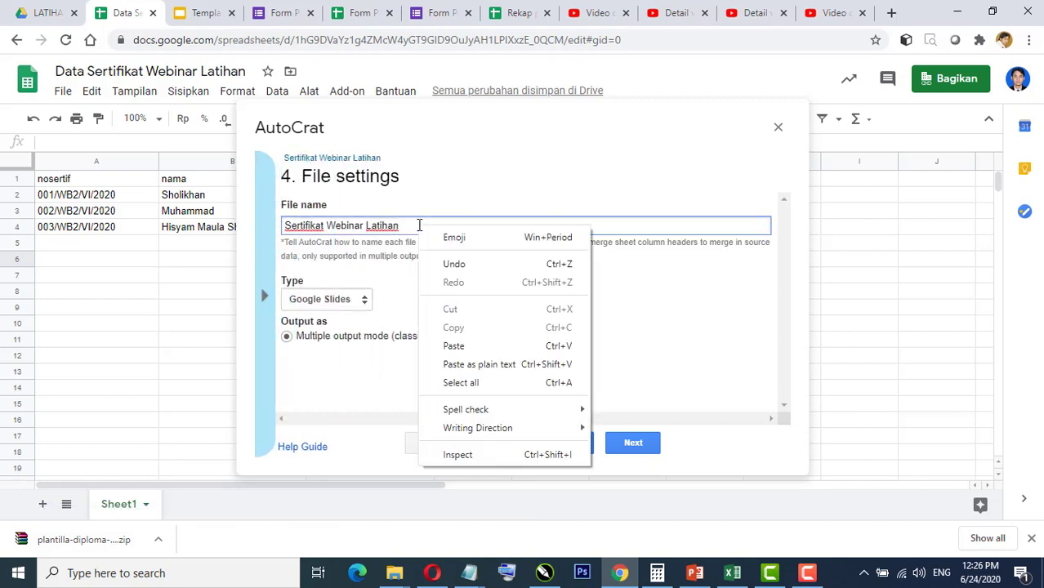
click(454, 346)
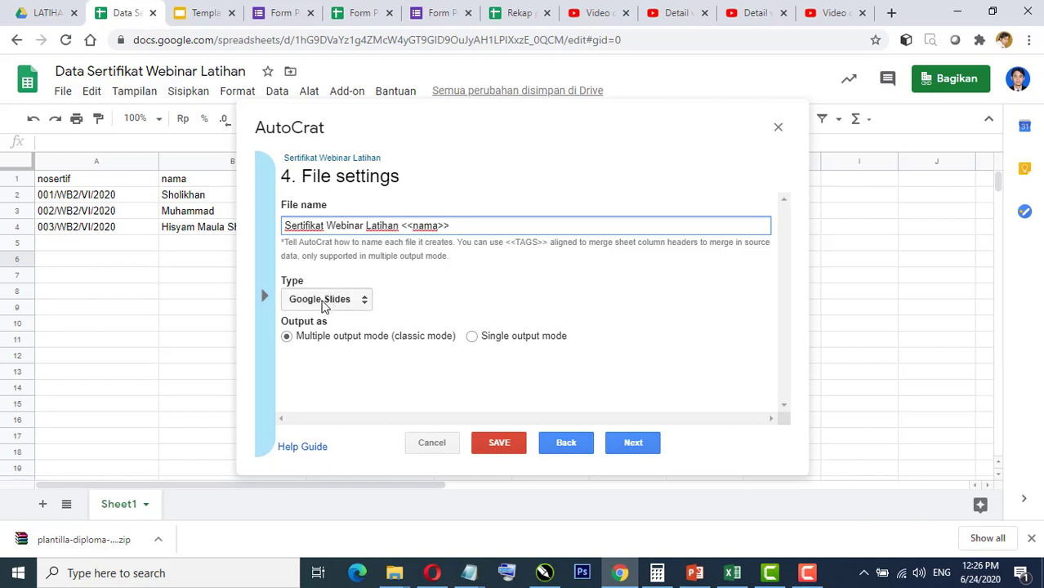
Step: Set the output file type to PDF and advance to destination folders
click(364, 302)
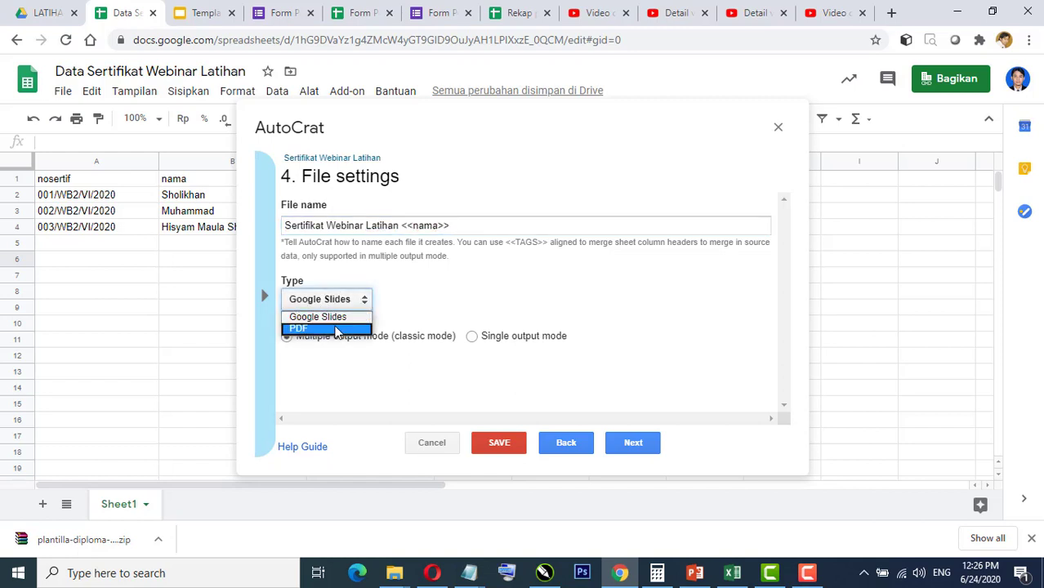
click(336, 329)
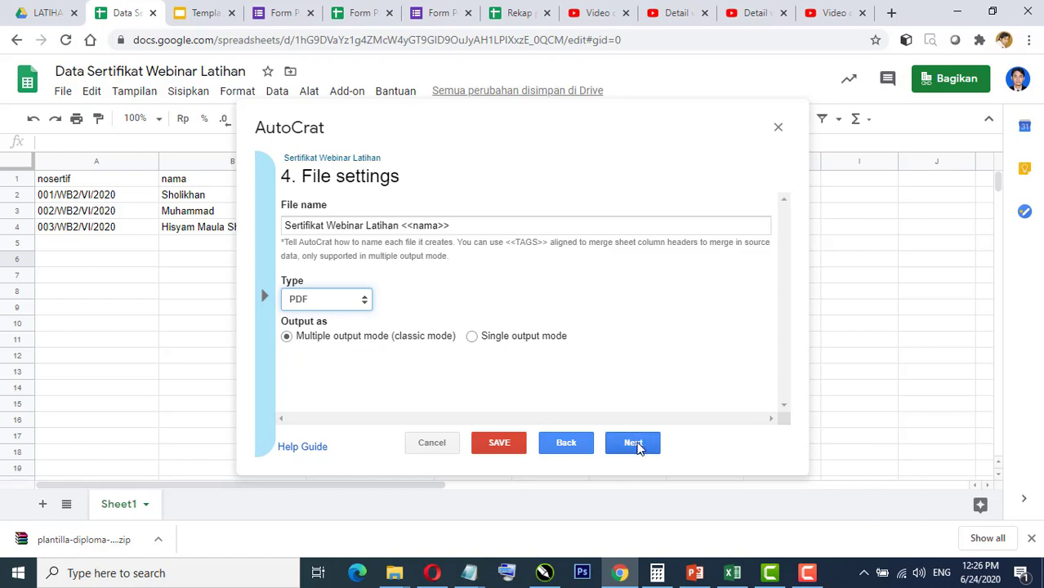
click(633, 442)
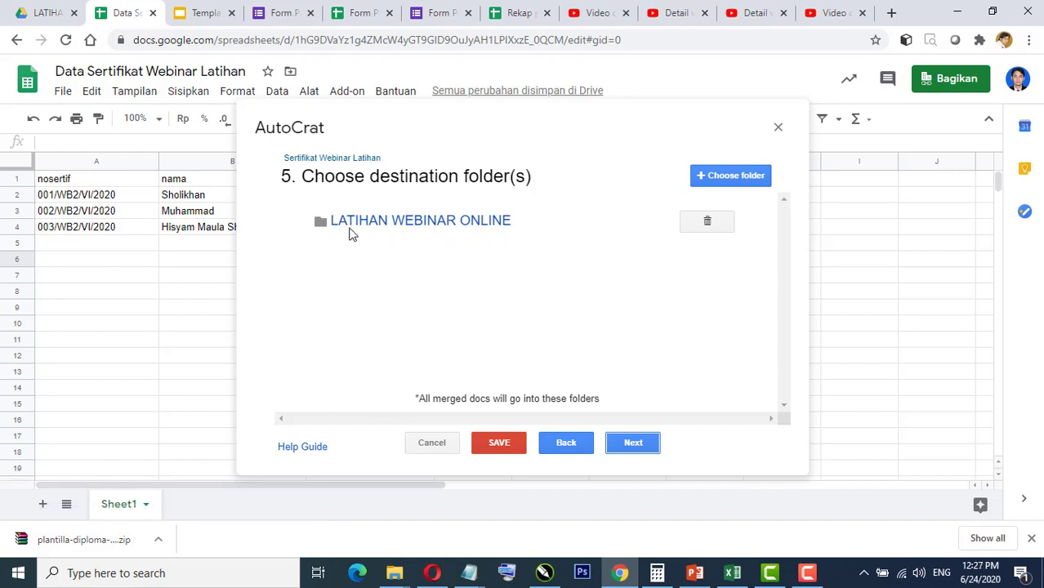
Step: Open the LATIHAN WEBINAR ONLINE destination folder link in Google Drive
click(430, 223)
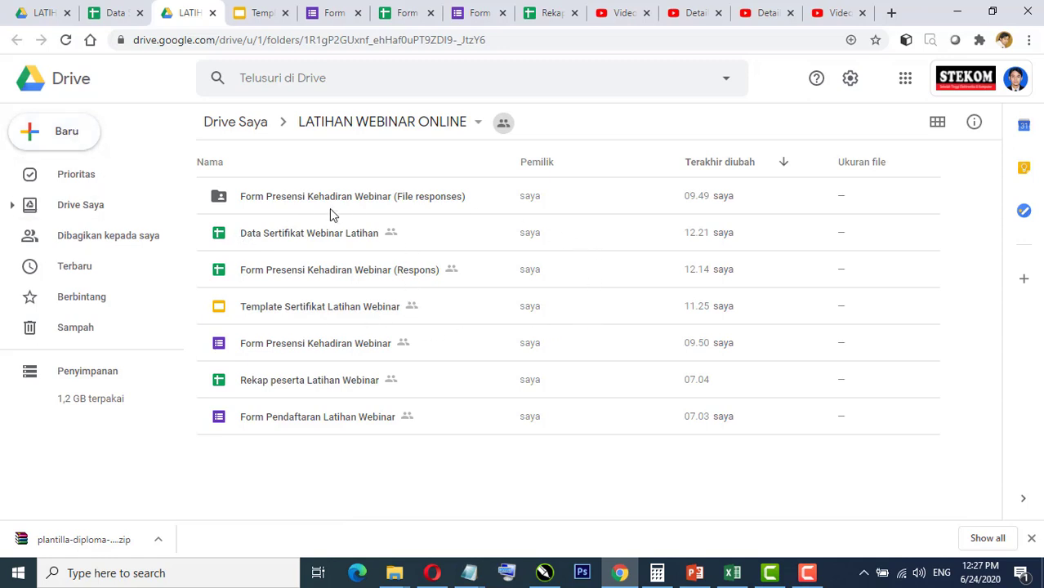
Step: Create a Drive folder named 'Arsip sertifikat webinar latihan', then go back to the Data Sertifikat sheet
click(63, 136)
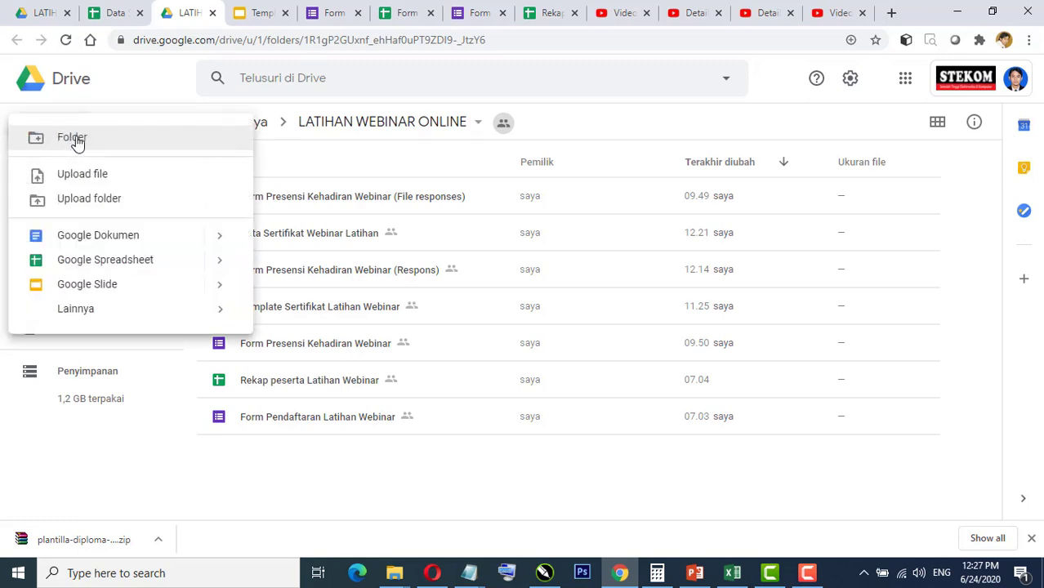
click(78, 138)
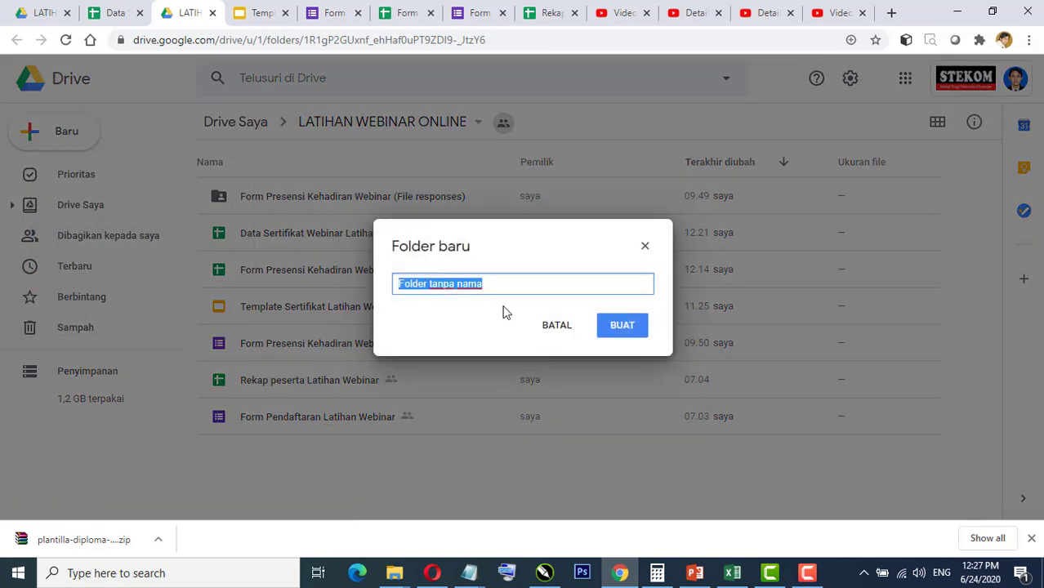
text(Arsip sertifikat webianr)
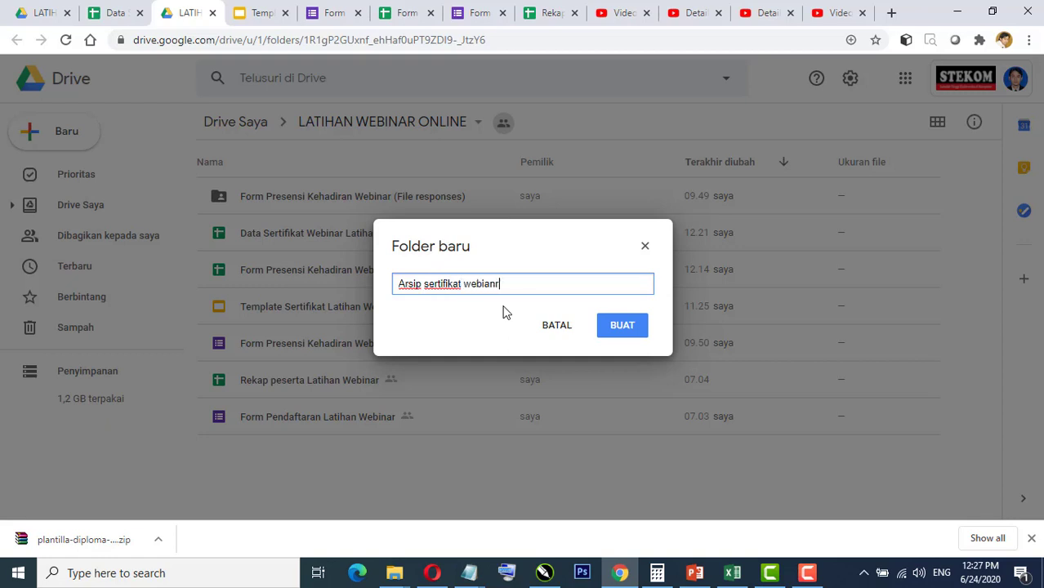
key(BackSpace)
key(BackSpace)
text(nar latiahn)
key(BackSpace)
key(BackSpace)
key(BackSpace)
text(han)
click(621, 330)
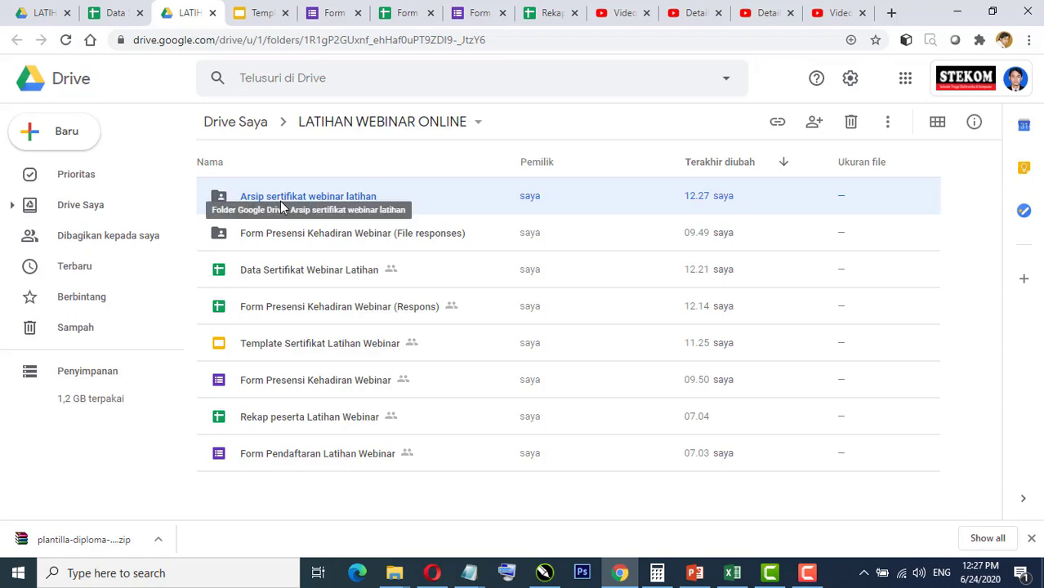
click(115, 14)
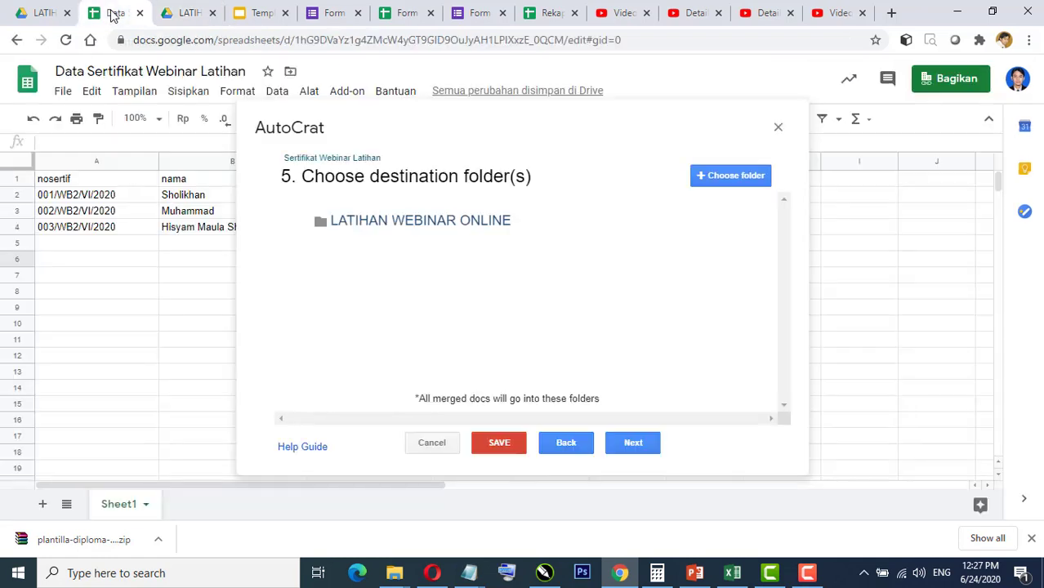
Step: Add 'Arsip sertifikat webinar latihan' as a destination folder and skip ahead to step 8
click(723, 178)
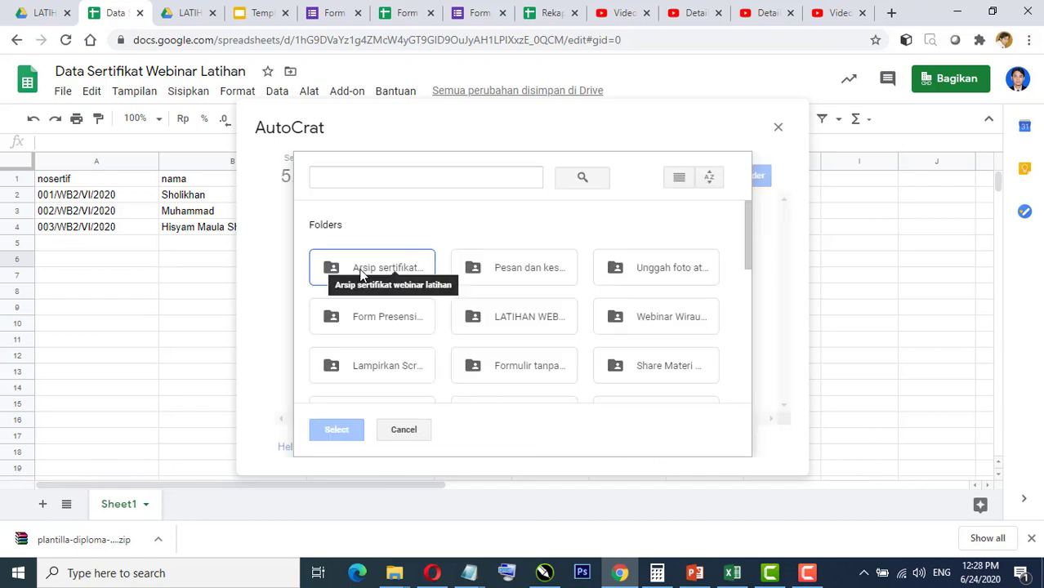
click(361, 274)
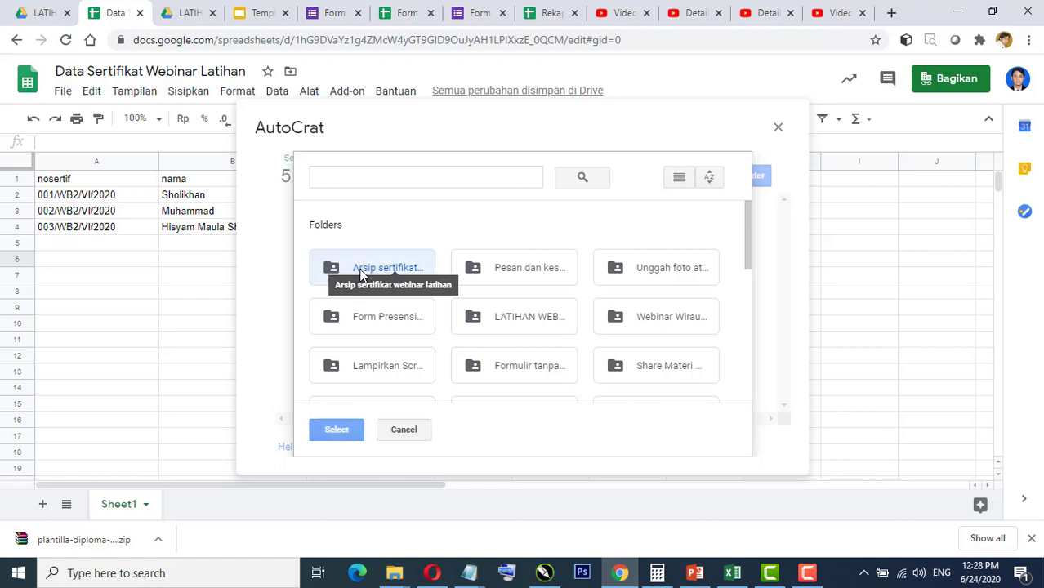
click(338, 431)
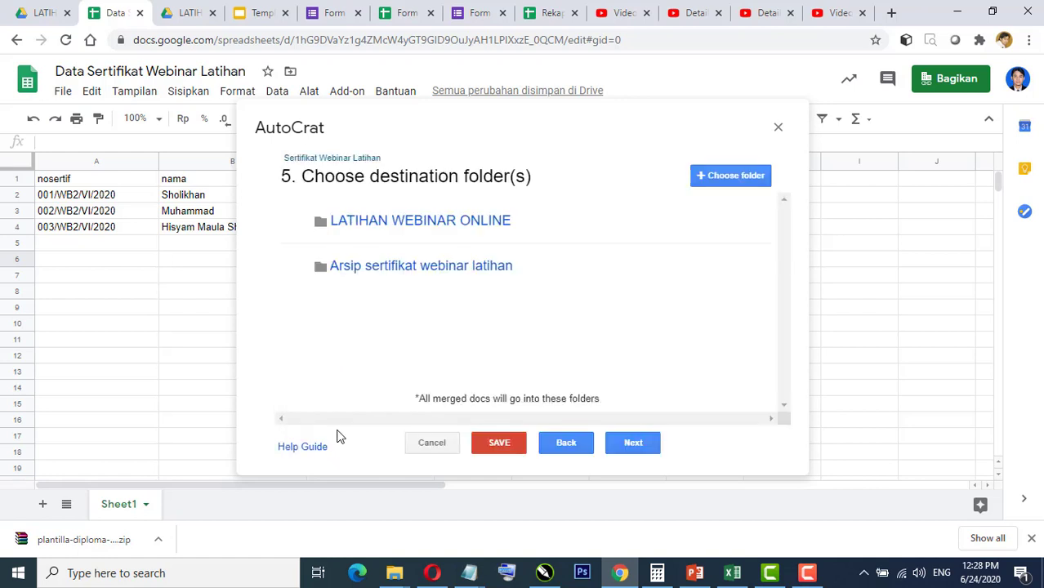
mouse_move(401, 280)
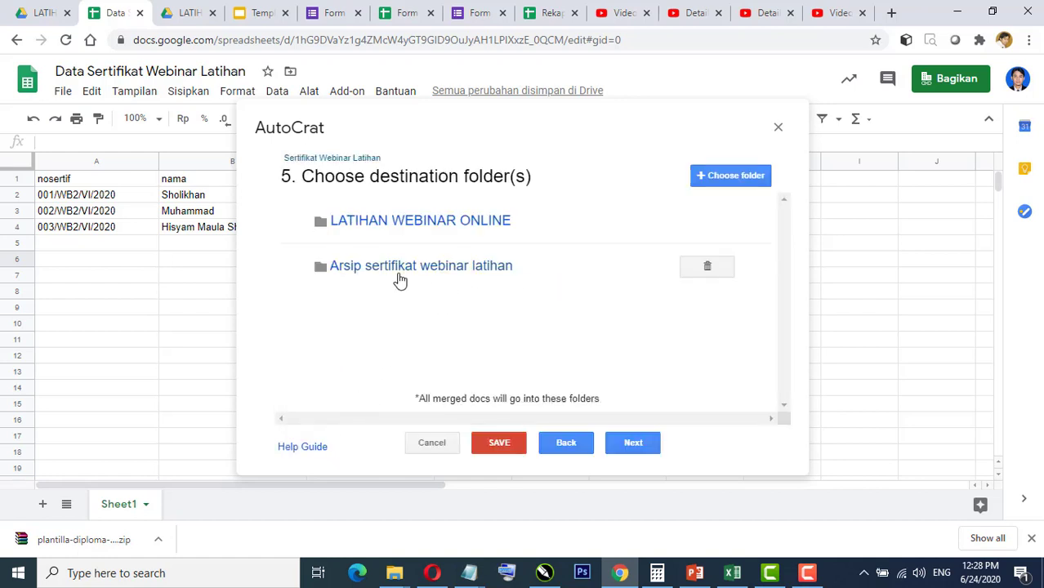
click(634, 443)
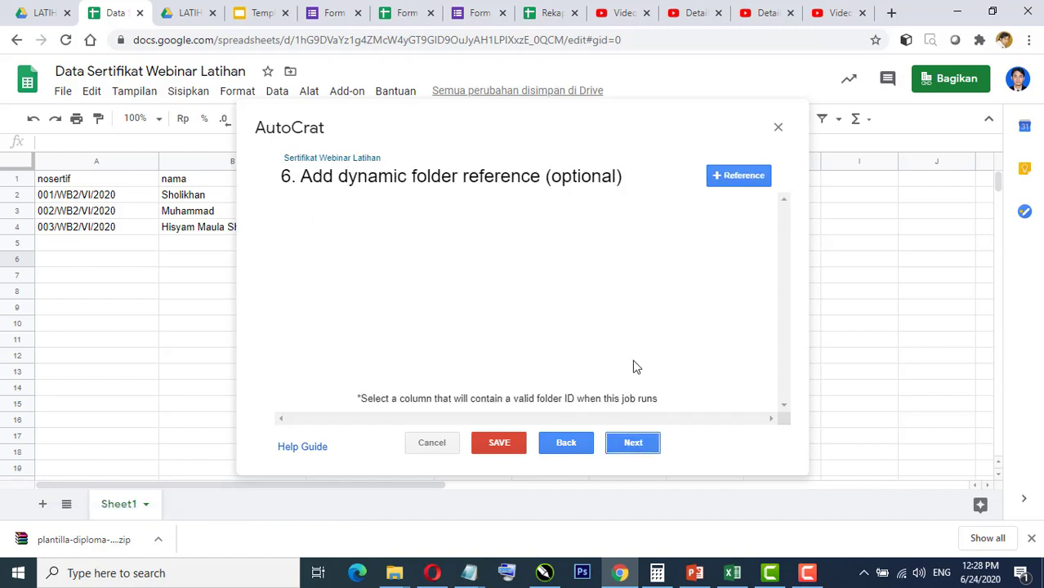
click(634, 448)
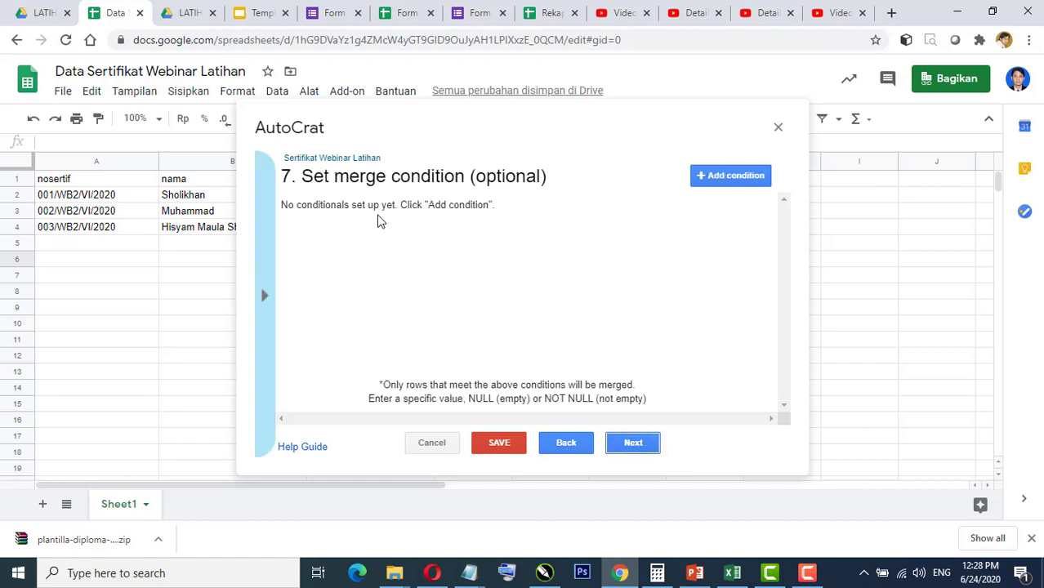
click(632, 443)
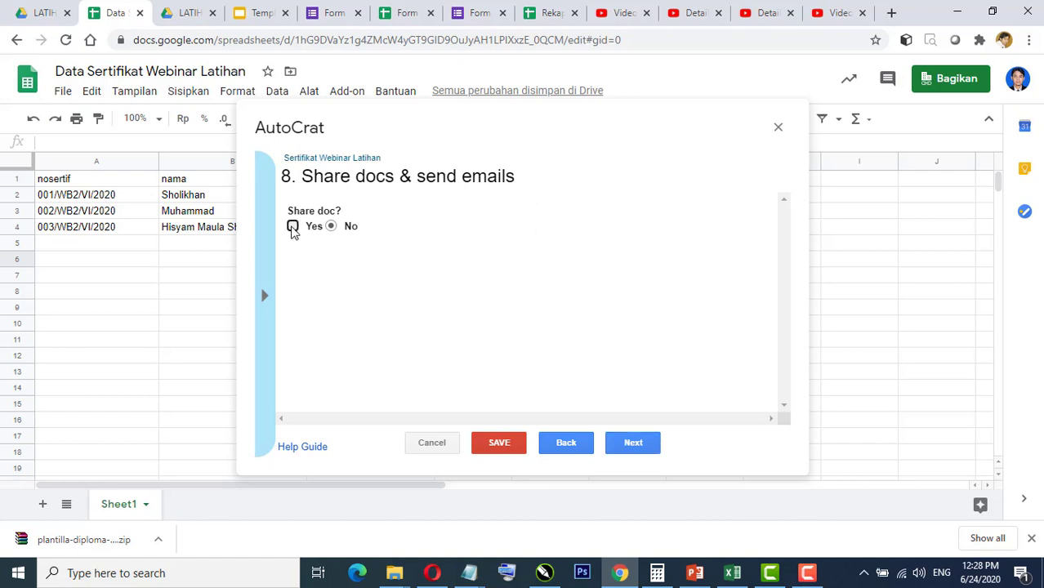
Step: Set Share doc to Yes and paste the <<email>> tag into the email's To field
click(292, 226)
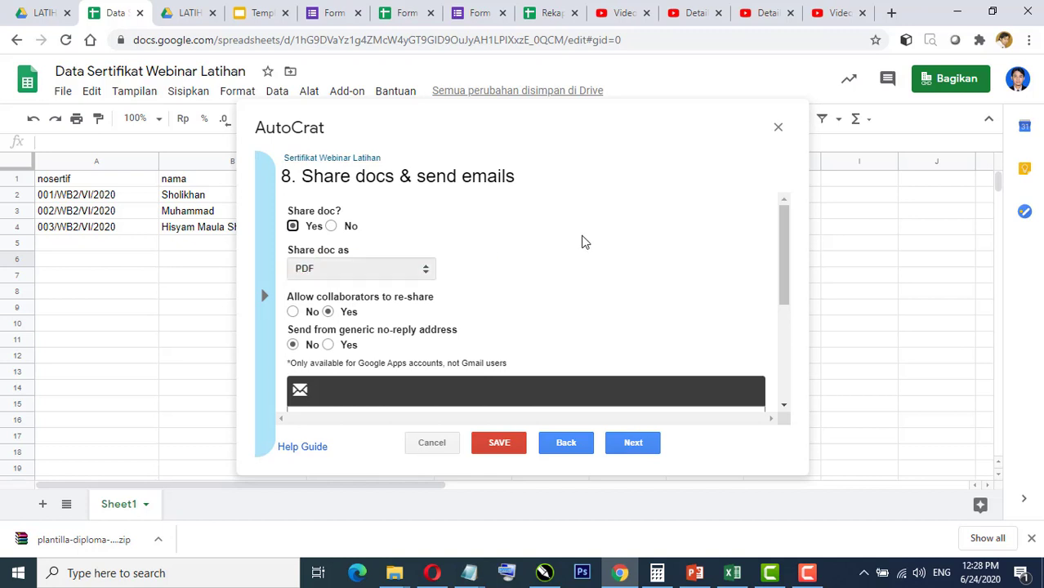
scroll(584, 242, down, 3)
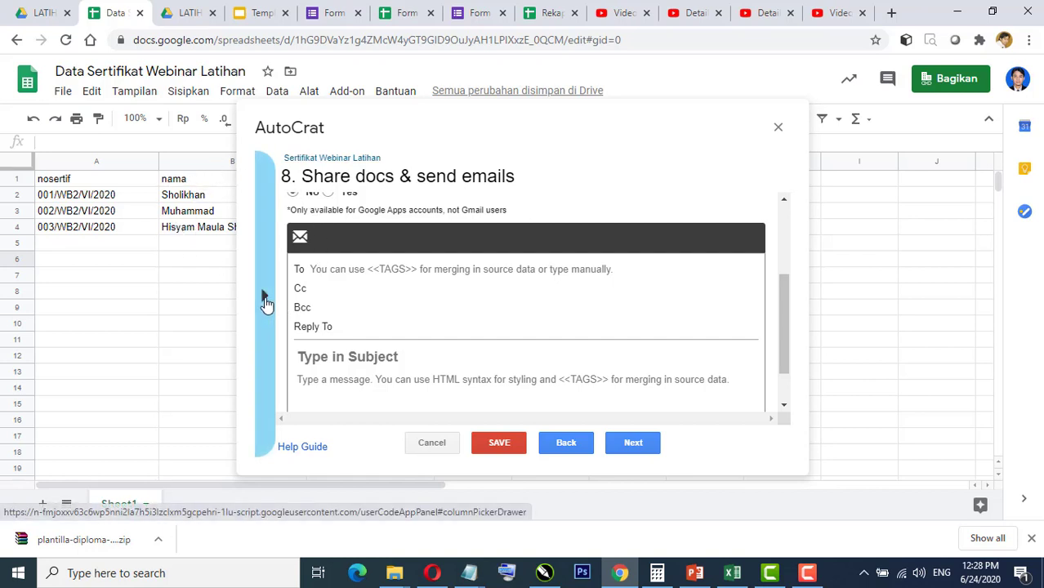
click(265, 302)
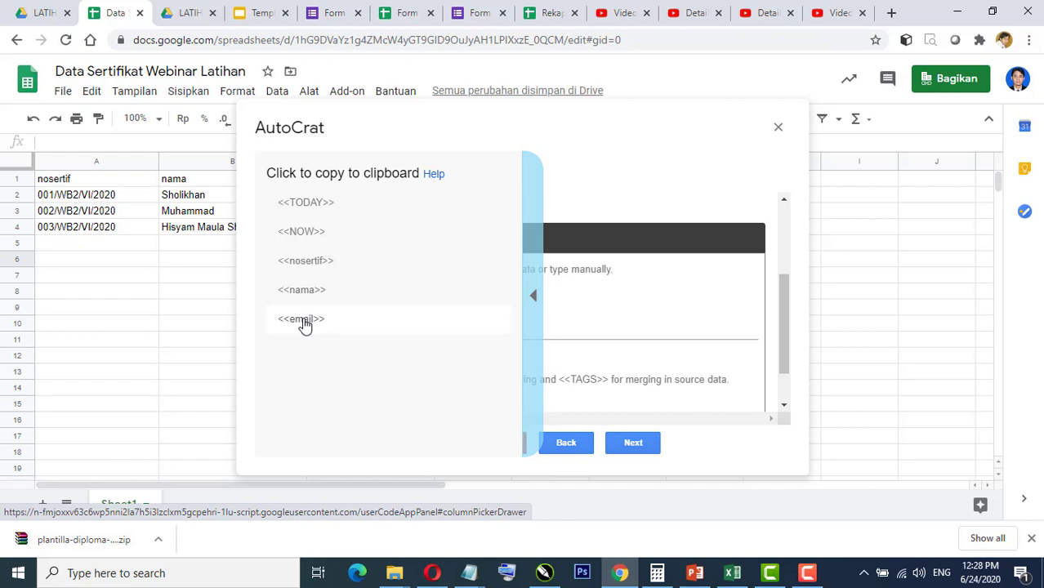
click(304, 322)
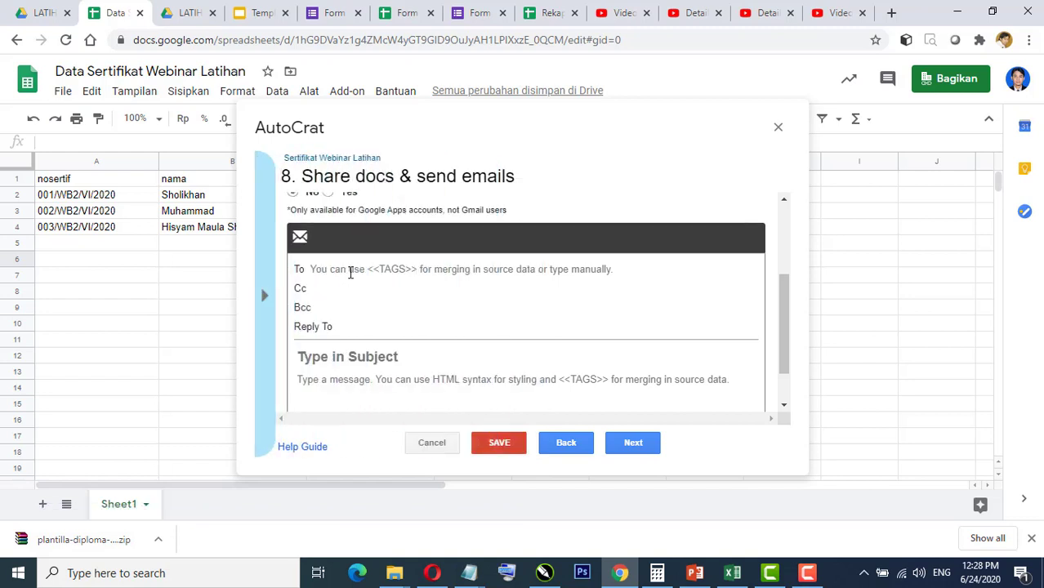
click(346, 268)
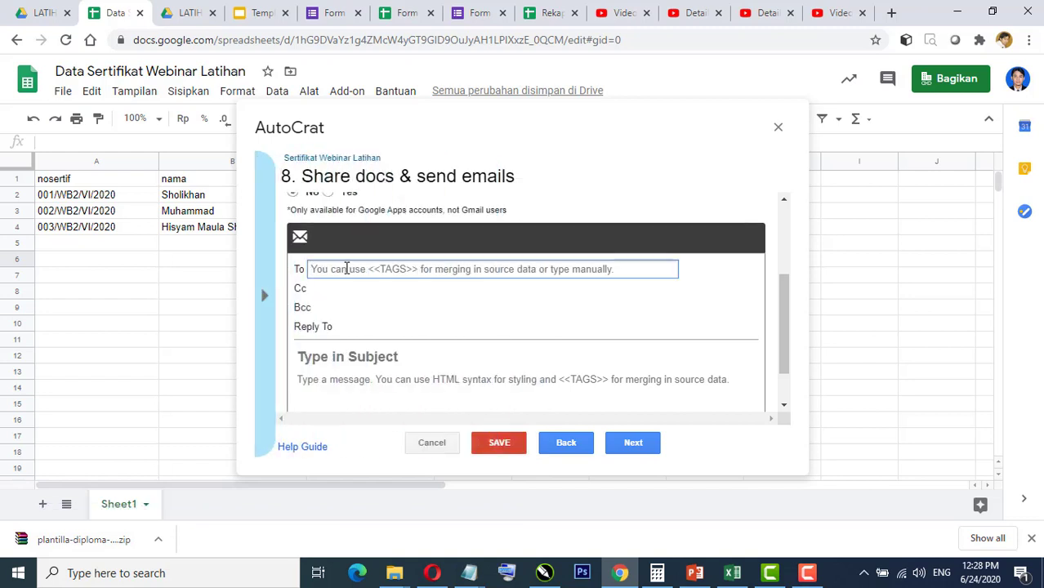
right_click(347, 269)
click(398, 389)
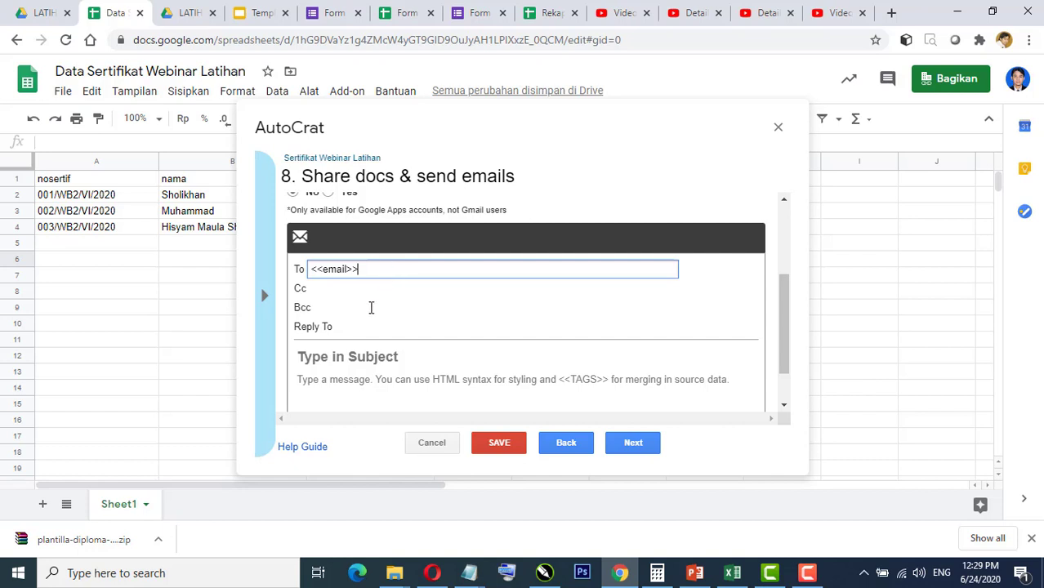
click(373, 357)
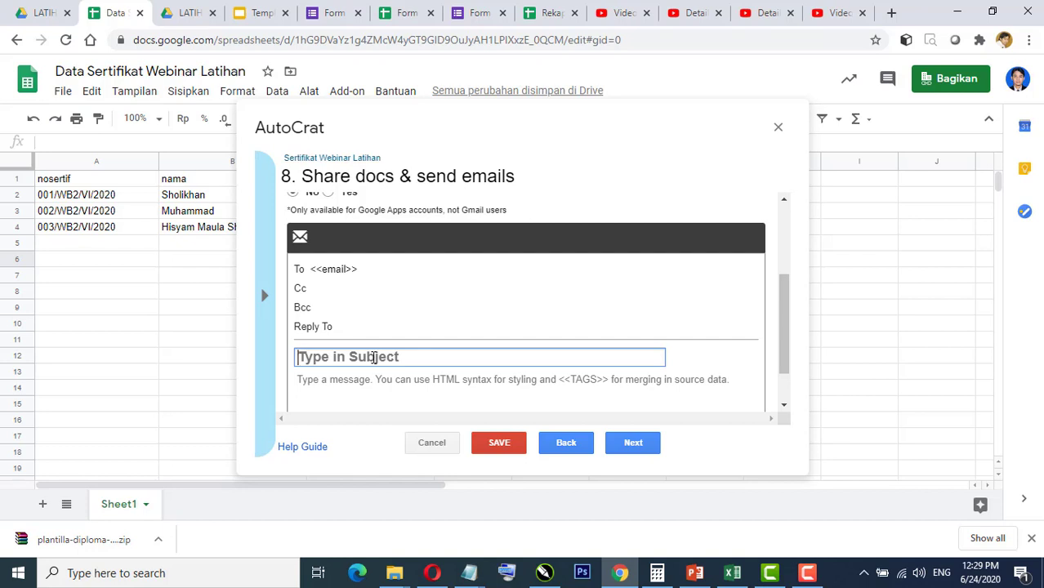
Step: Set the email subject to 'Sertifikat Webinar Online' followed by the pasted <<nama>> merge tag
text(Sertifikat )
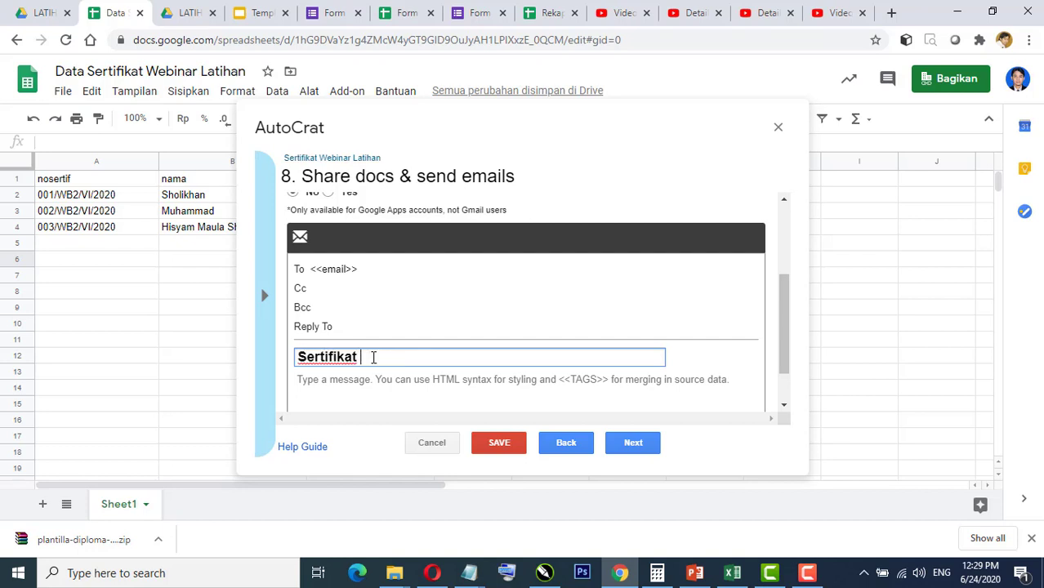
text(Webinar Online)
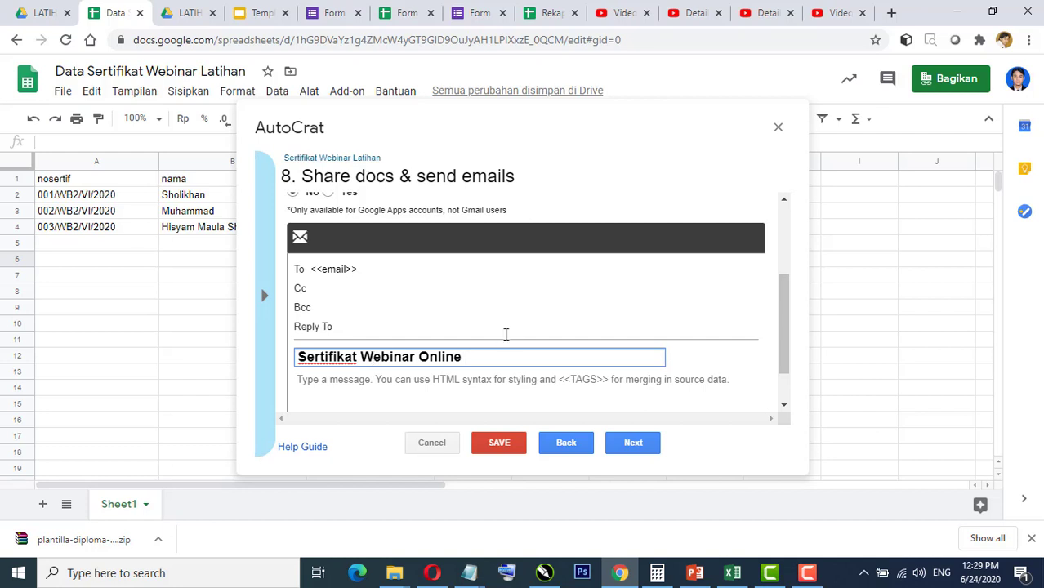
click(264, 296)
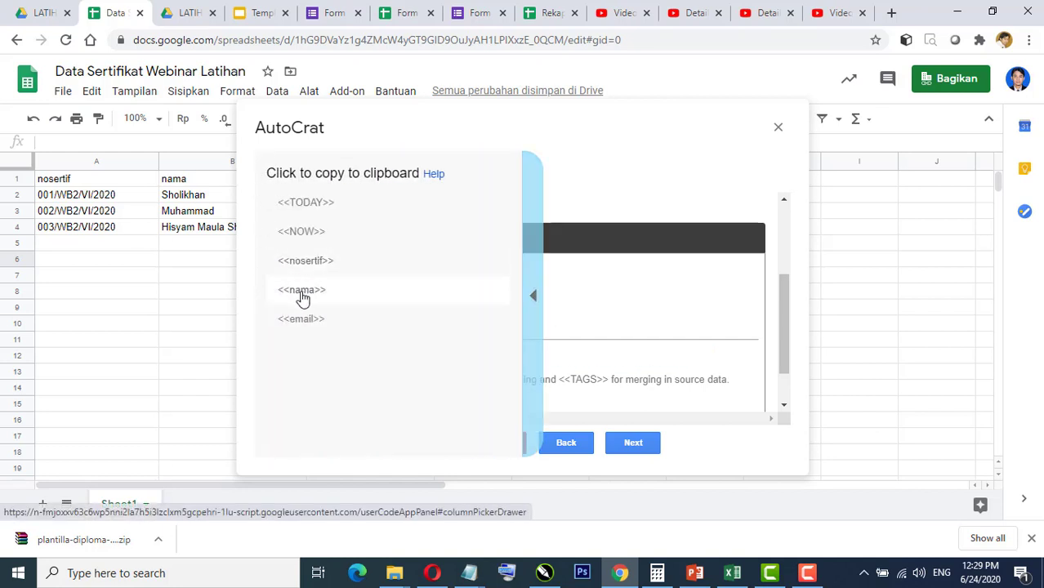
click(299, 292)
click(469, 358)
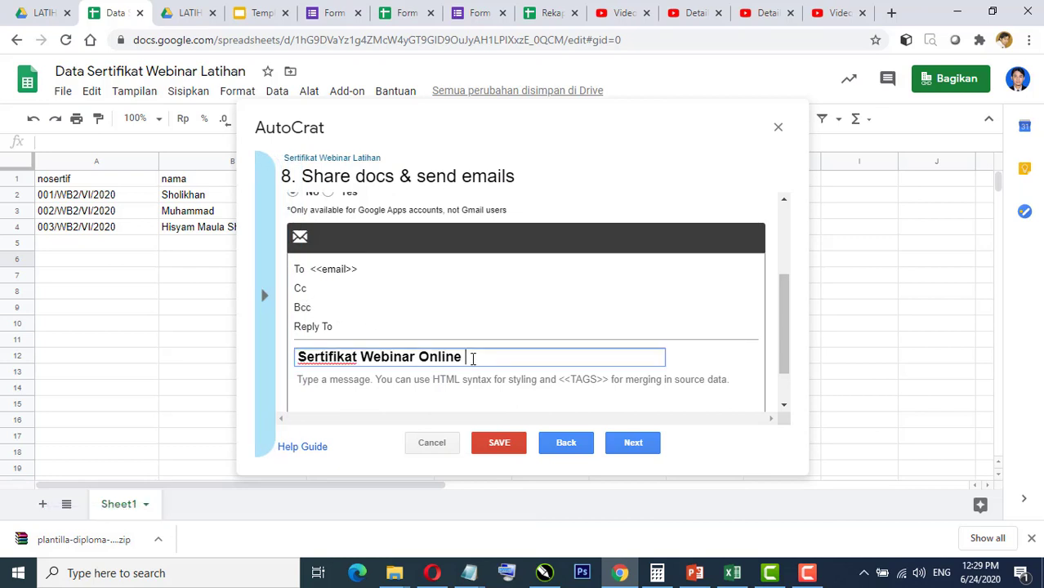
right_click(469, 358)
click(508, 238)
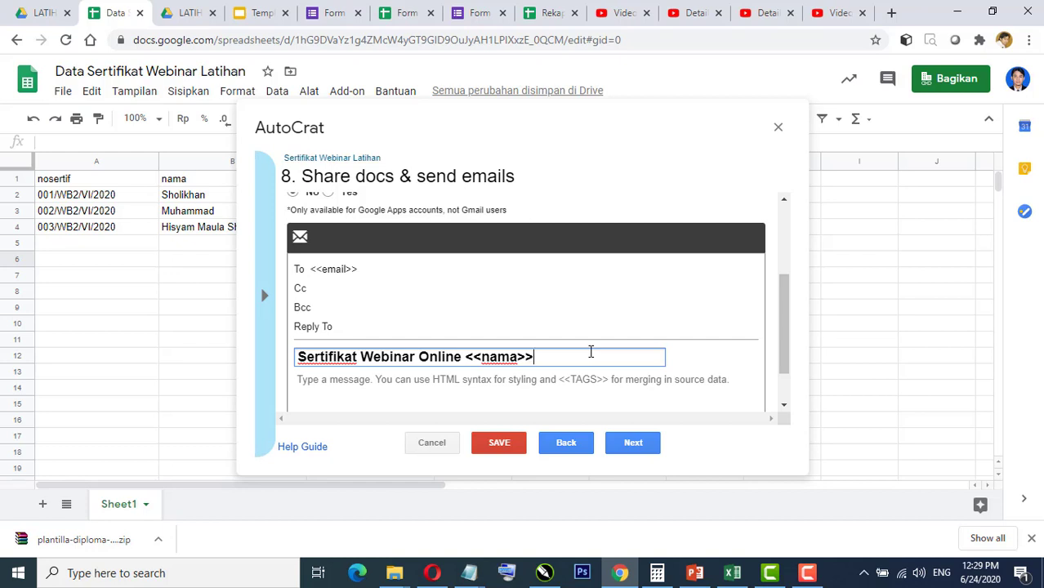
scroll(581, 343, down, 1)
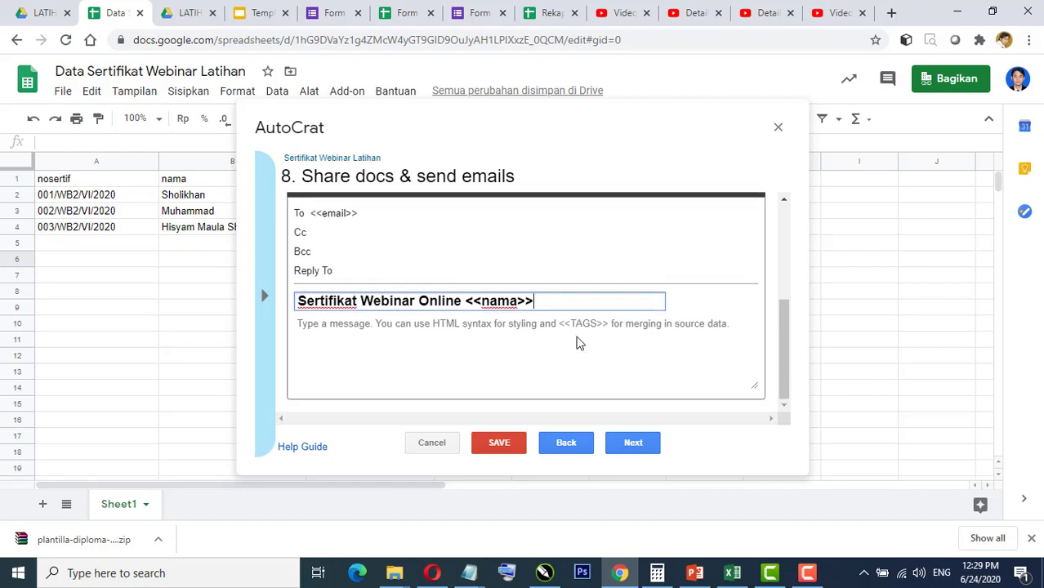
Step: Write the greeting 'Assalam, salam sejahtera' and the 'Berikut e-sertifikat webinar online' line in the email body
click(323, 333)
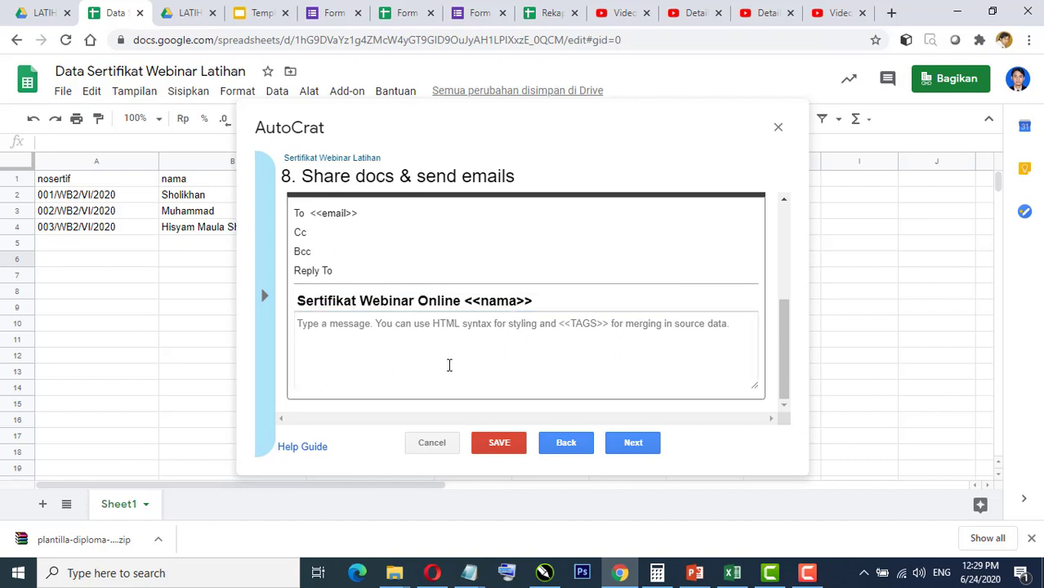
text(Assalam, salam sejarhte)
key(BackSpace)
key(BackSpace)
text(tara)
key(BackSpace)
key(BackSpace)
text(era)
key(Return)
key(Return)
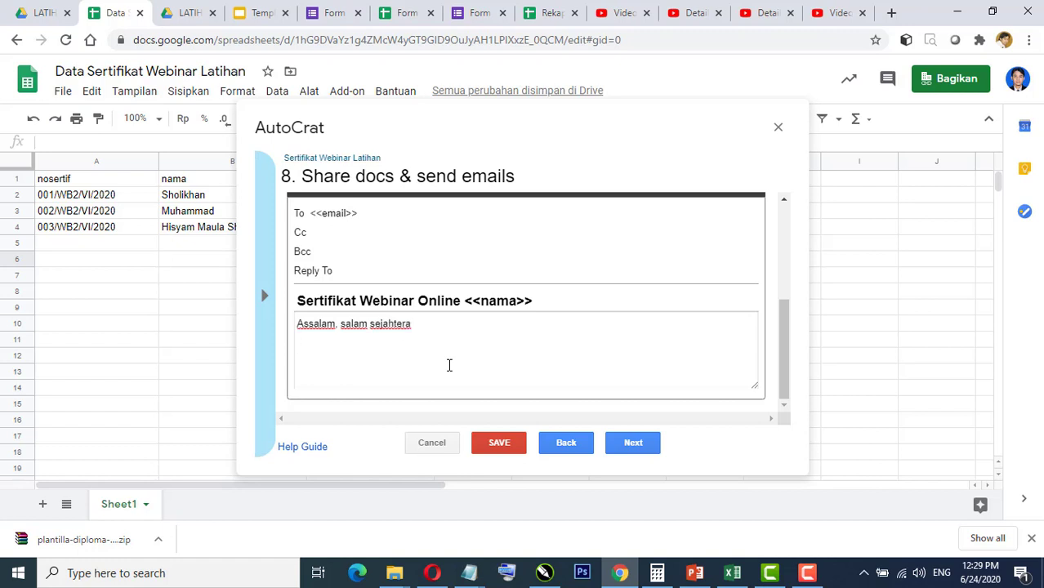
text(Berikut serti)
key(BackSpace)
key(BackSpace)
text(e0)
key(BackSpace)
text(-sertifikat )
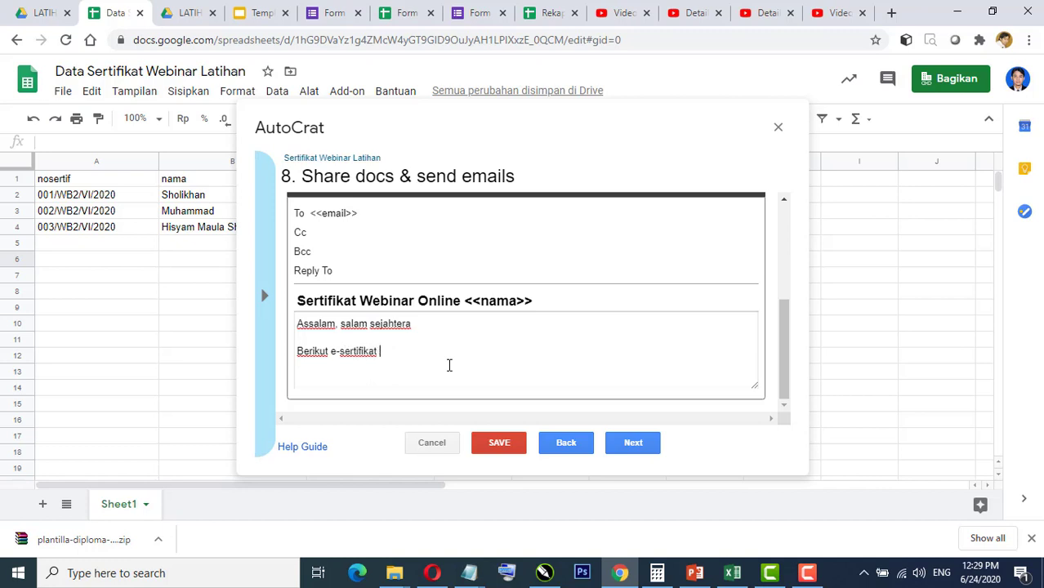
text(webinar online " bla)
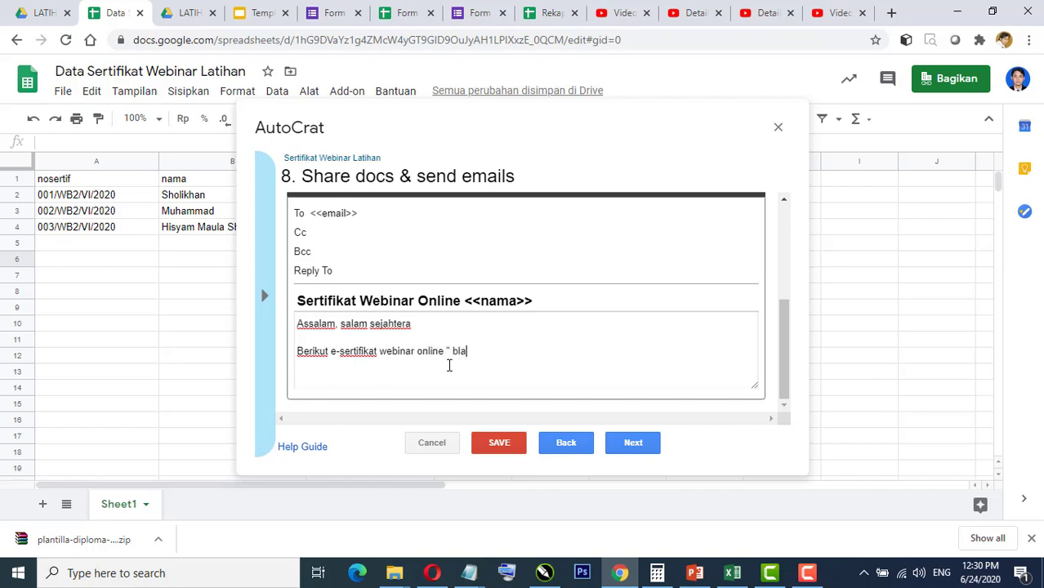
text(b lbaba)
text(")
key(Return)
Step: Add a line thanking 'Bapak/Ibu/saudara <<nama>>' for participating, noting the data comes from webinar attendance
click(296, 353)
key(Return)
text(Terimakasih kepada Bapak/Ib)
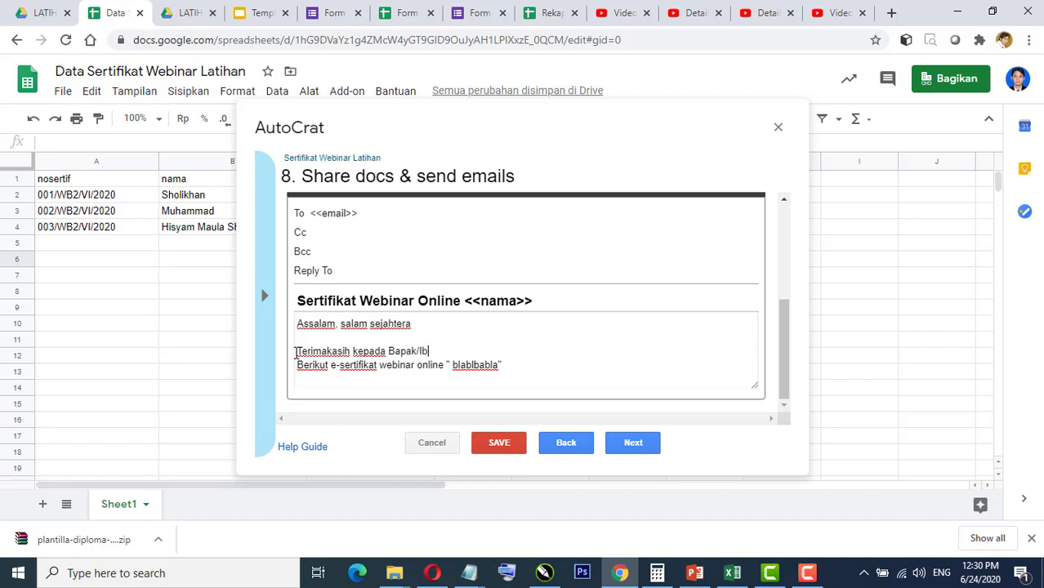
text(u /saudara)
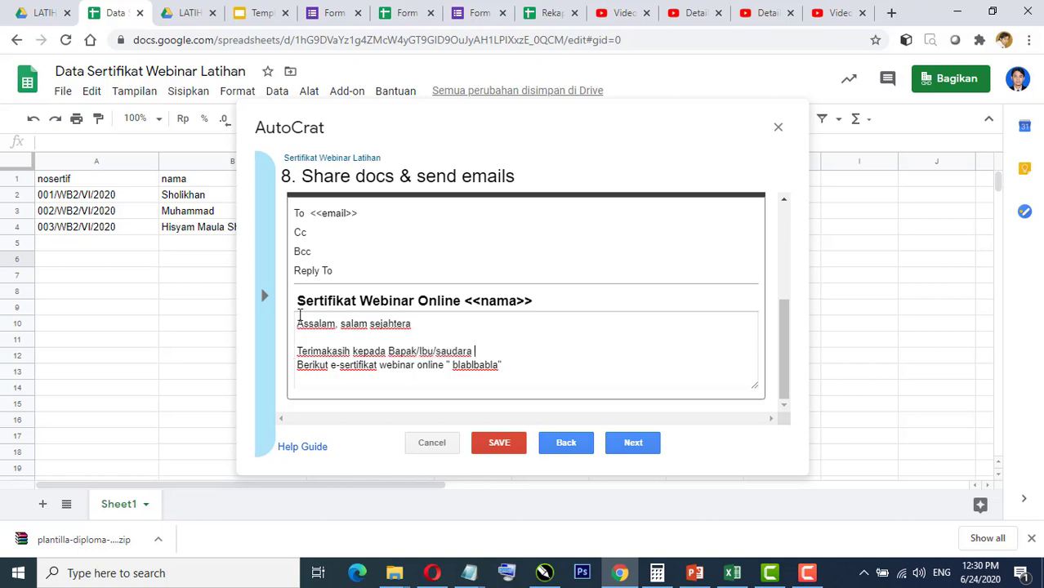
click(264, 296)
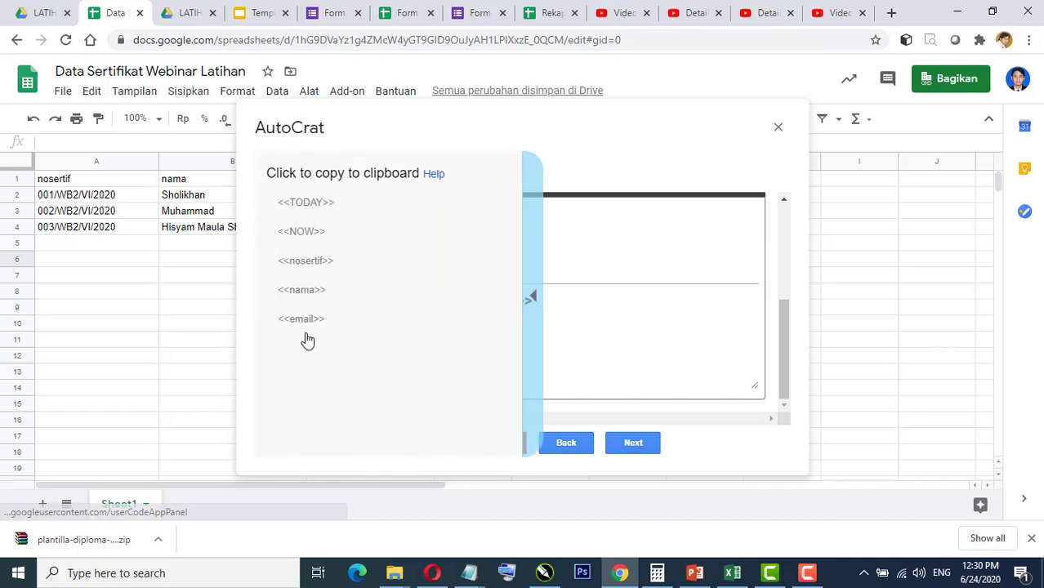
click(301, 291)
click(482, 350)
right_click(482, 350)
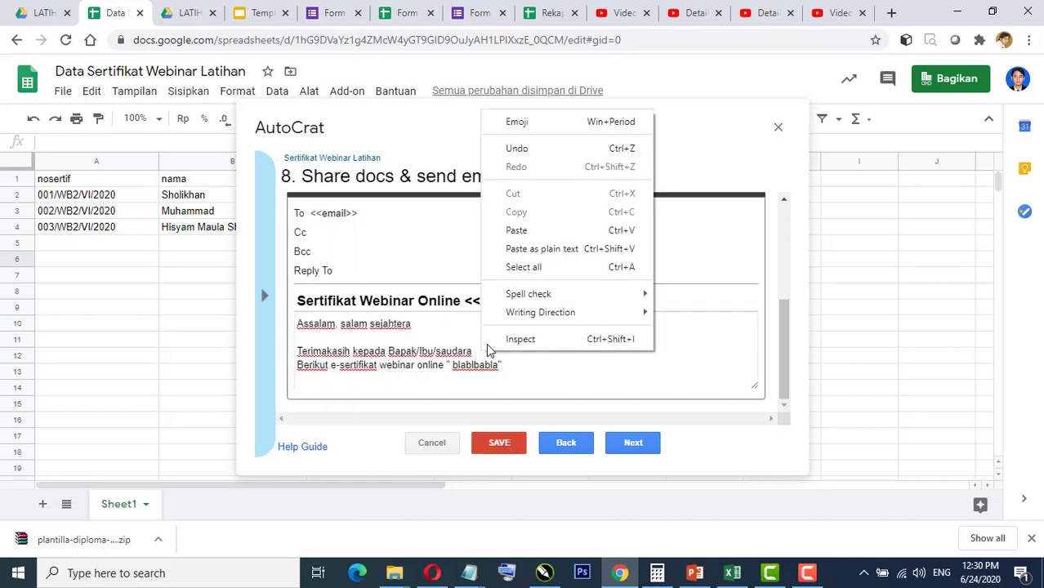
click(531, 247)
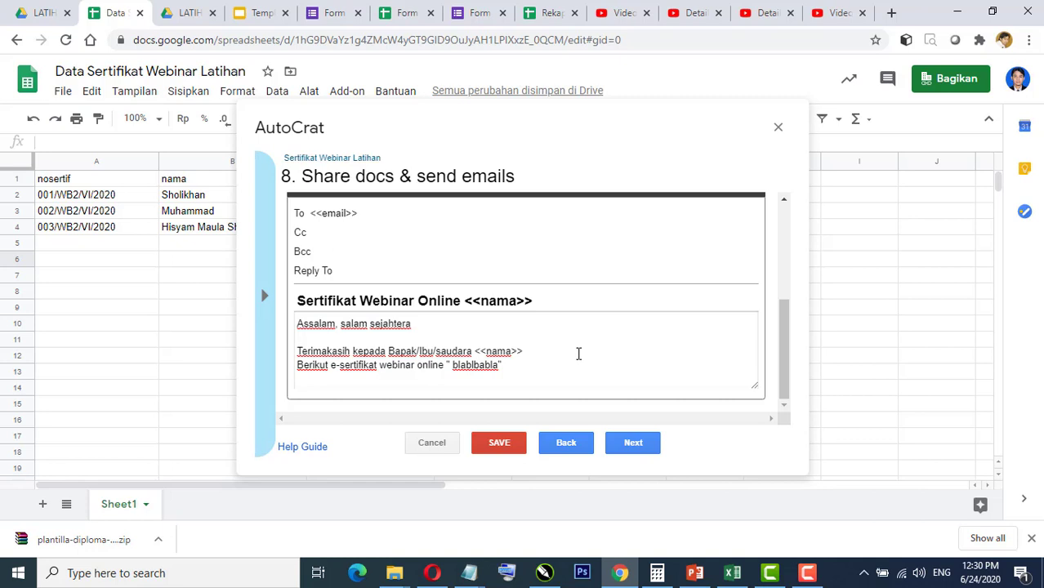
text(atas partisipasinya dalam kegiatan "....")
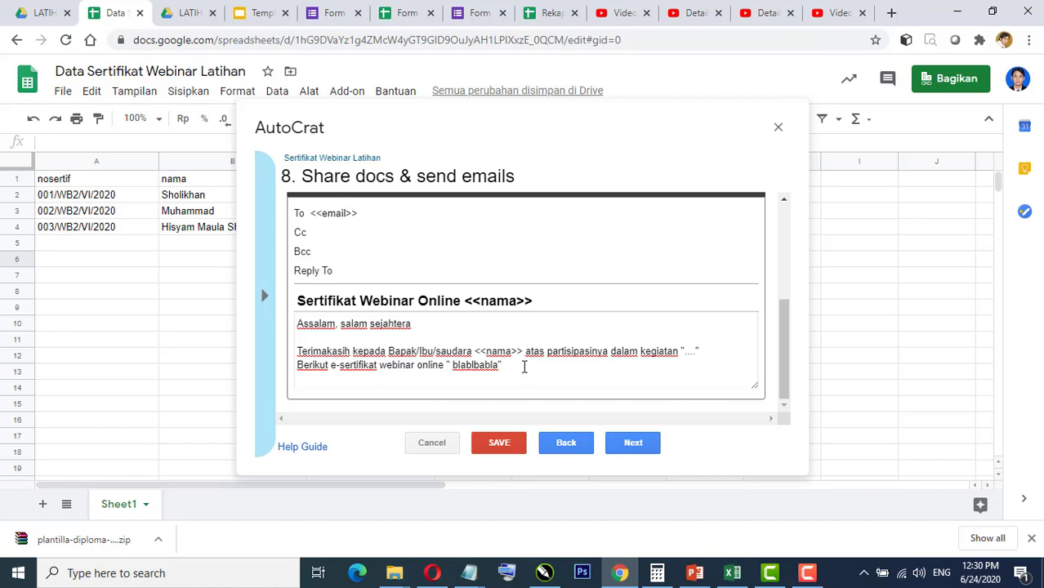
text(kami kirim sesuai )
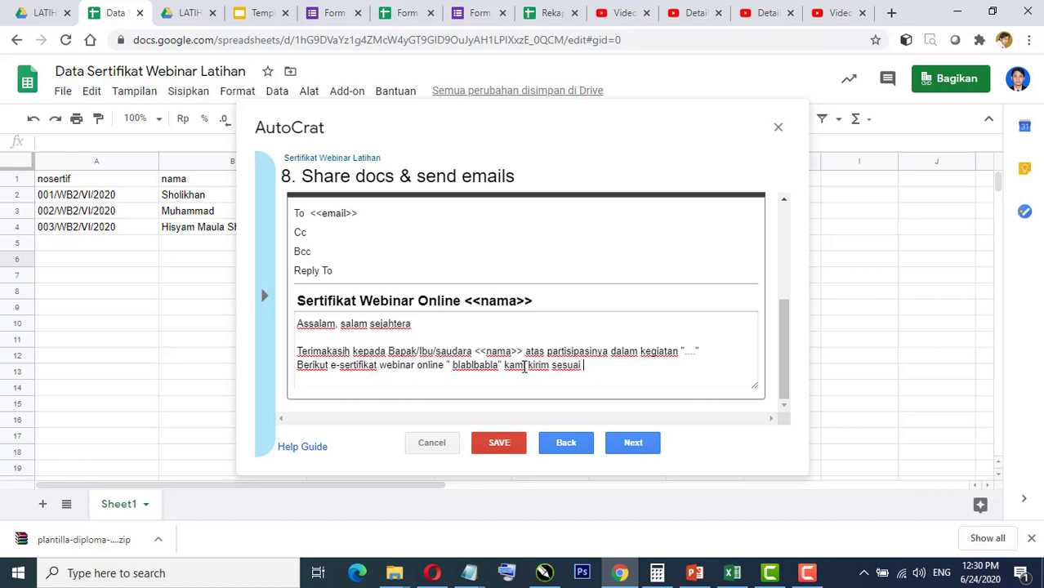
text(data pada prese)
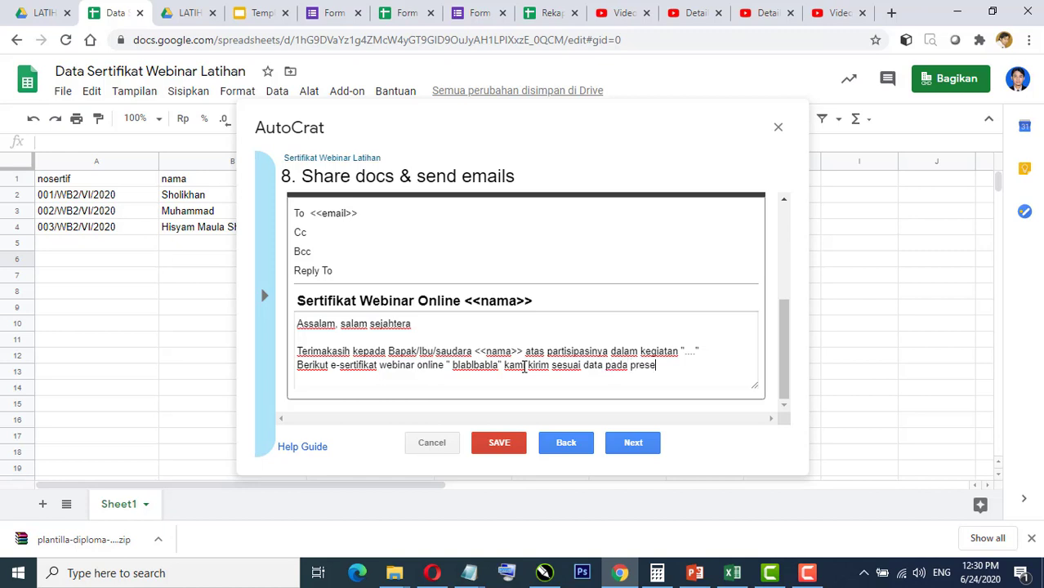
text(nsi webinar.)
Step: Add the contact note 'Bilamana ada kekeliruan silahkan hubungi kontak' and the closing 'Terimakasih'
key(Return)
text(Bilamana ada kekeliruan silahkan hubungi )
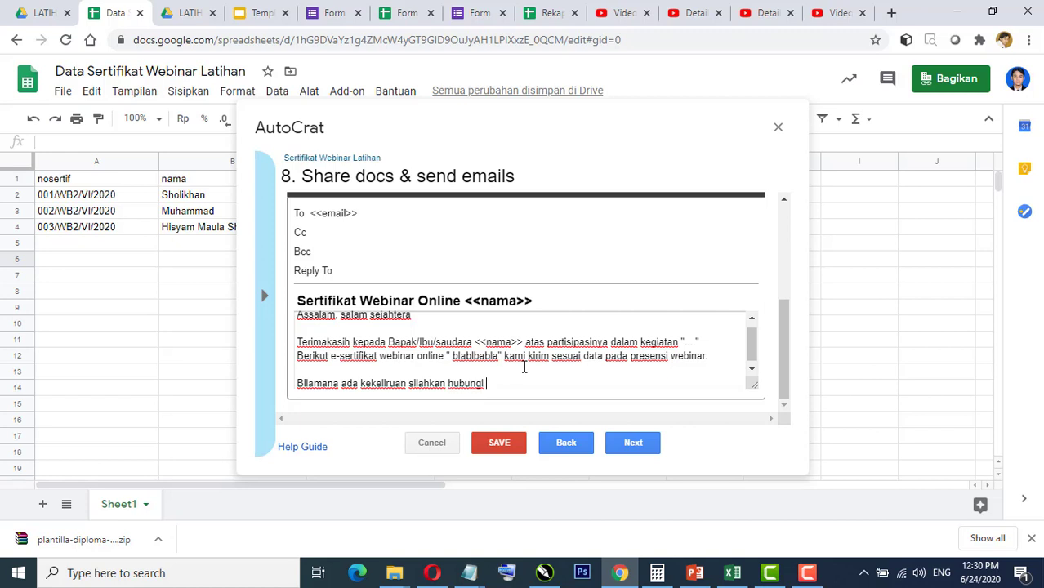
text(kontak .........)
key(Return)
text(Terimakasih)
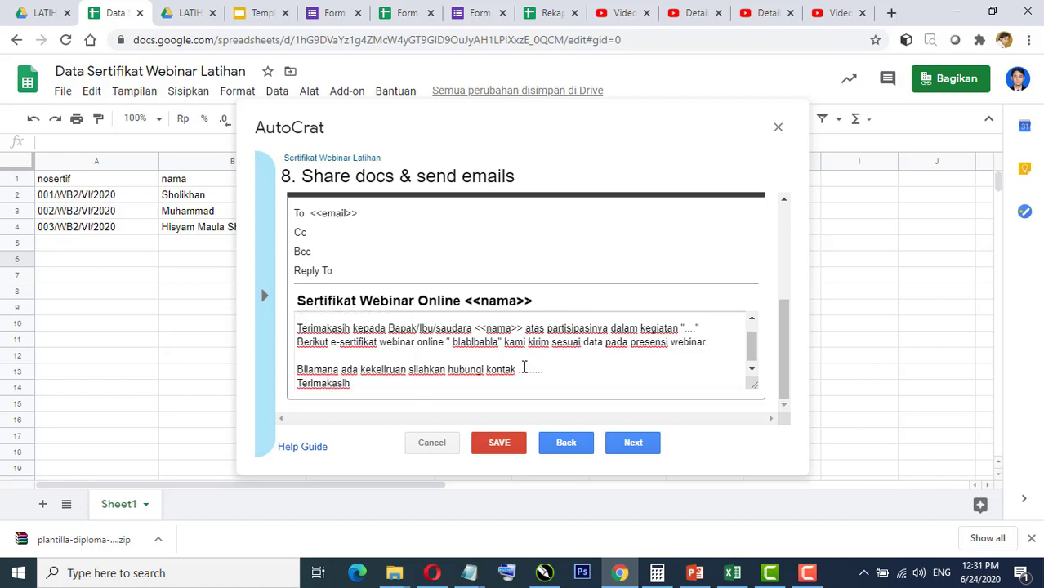
scroll(524, 370, up, 1)
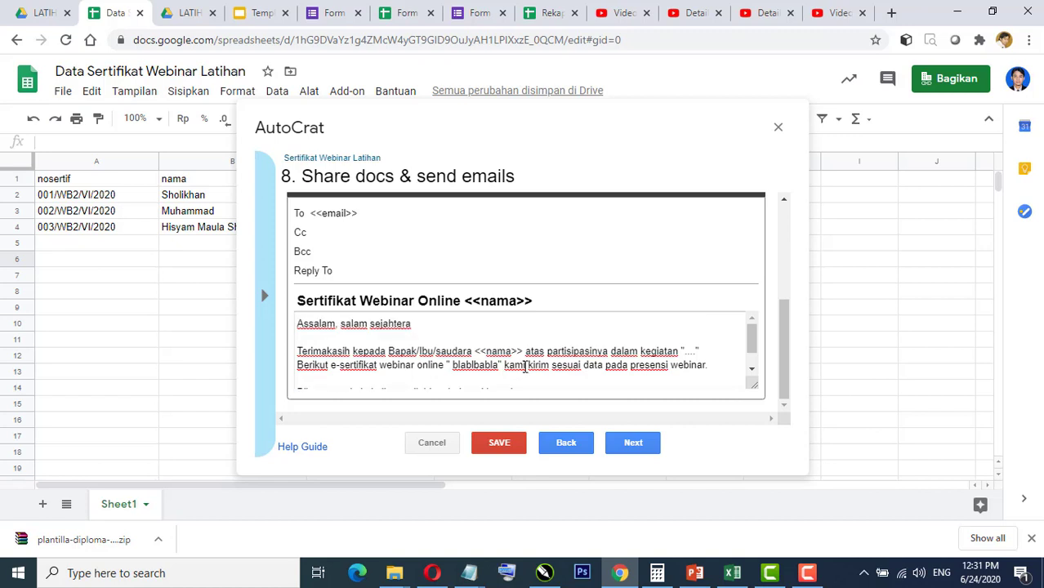
scroll(525, 366, down, 1)
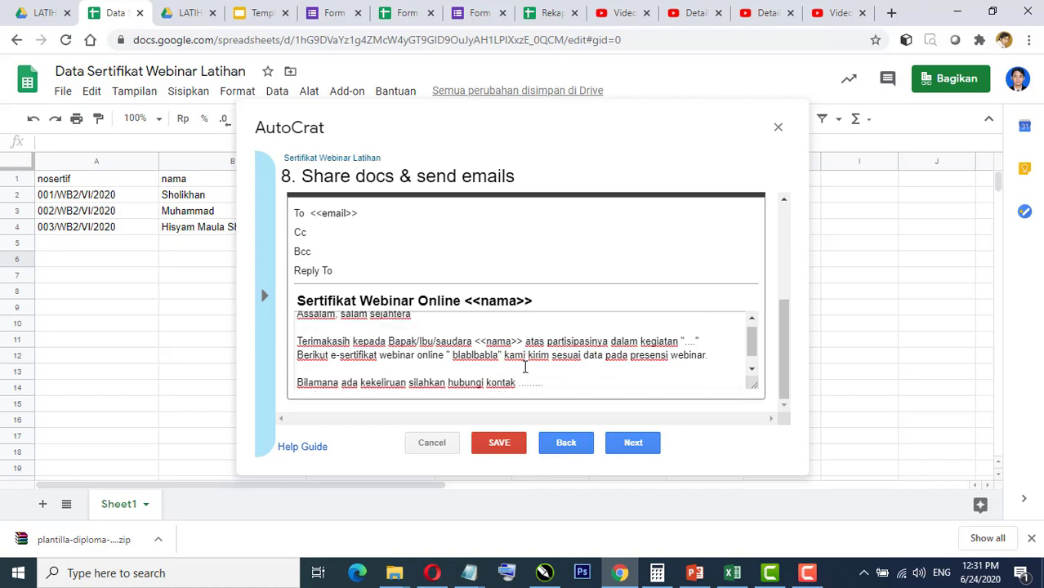
Step: Save the job with both triggers left at No and view its Job Details
click(633, 443)
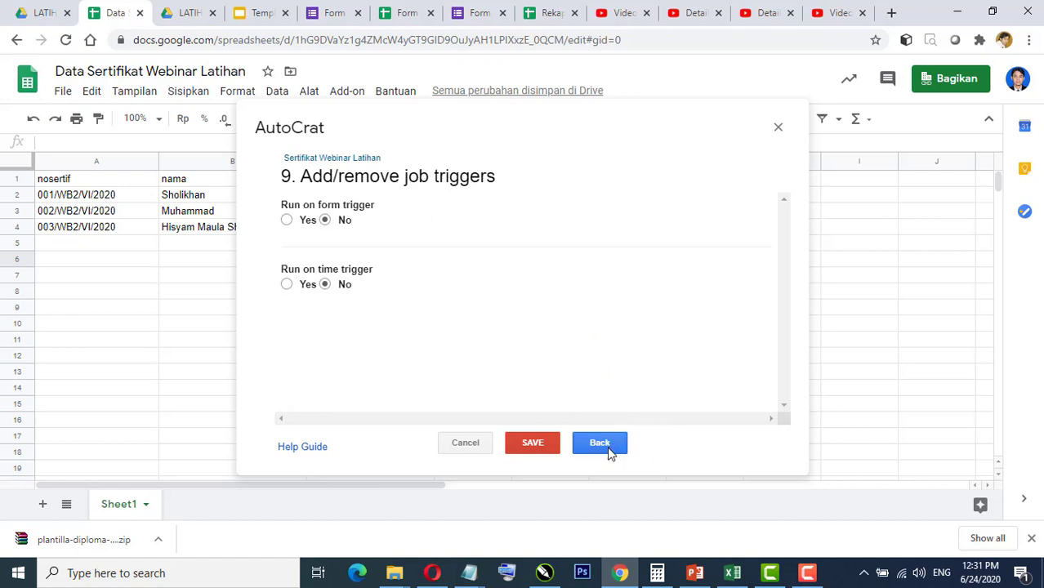
click(536, 446)
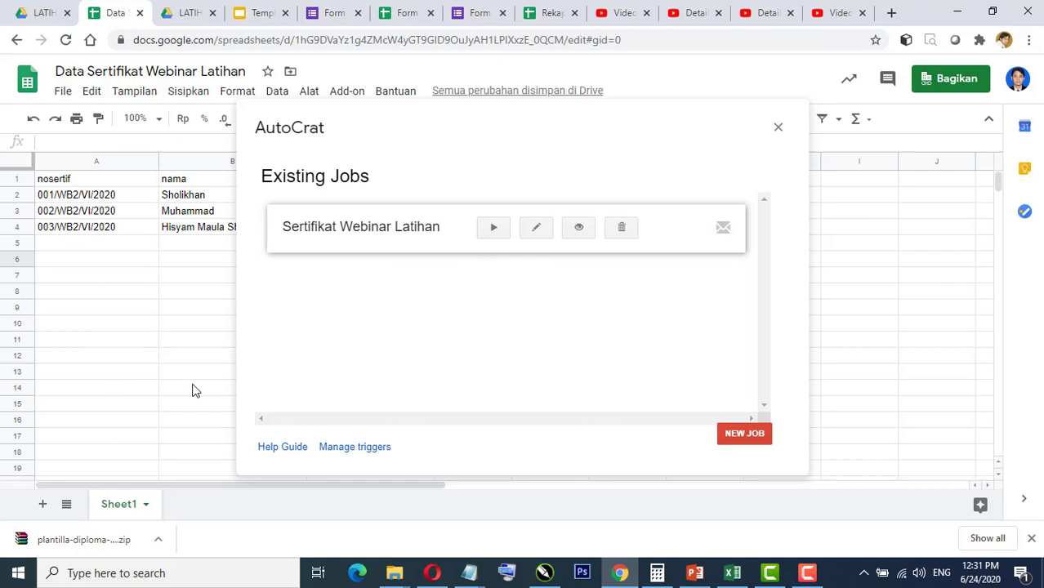
click(579, 230)
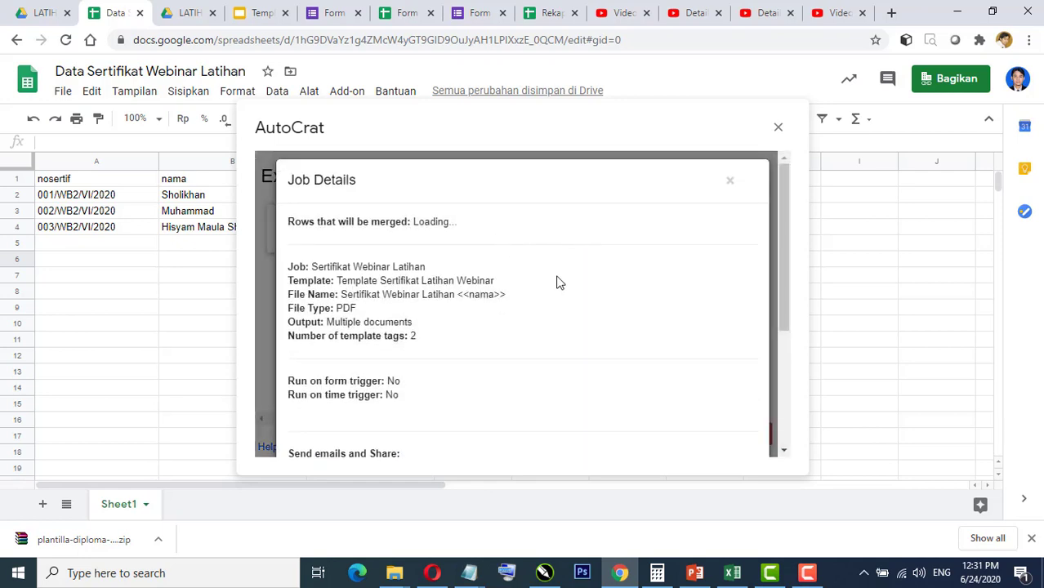
Step: Run 'Preview for first mergable row' to create a test certificate and preview email
scroll(562, 287, down, 2)
scroll(562, 286, down, 1)
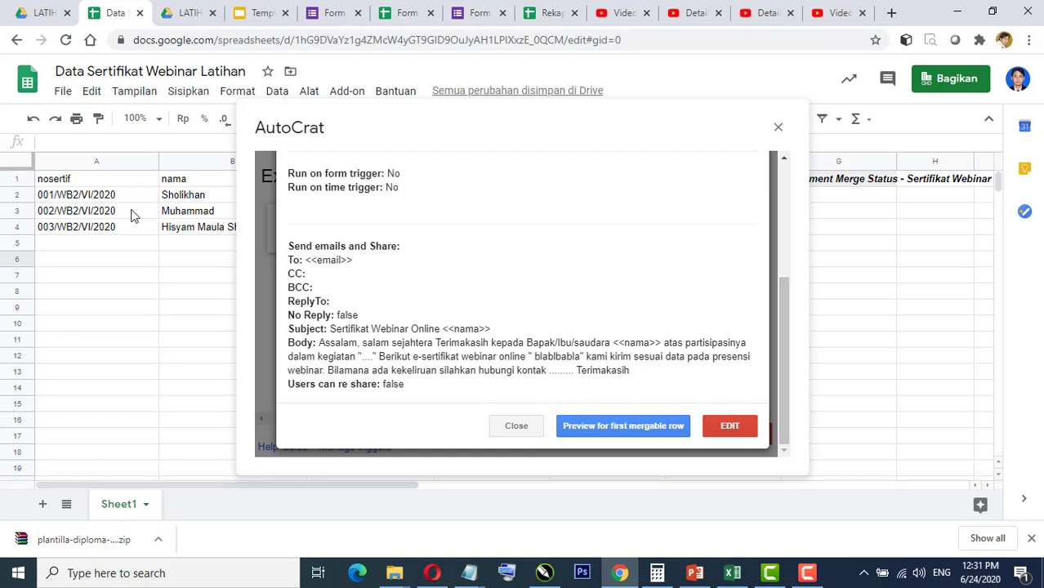
click(621, 427)
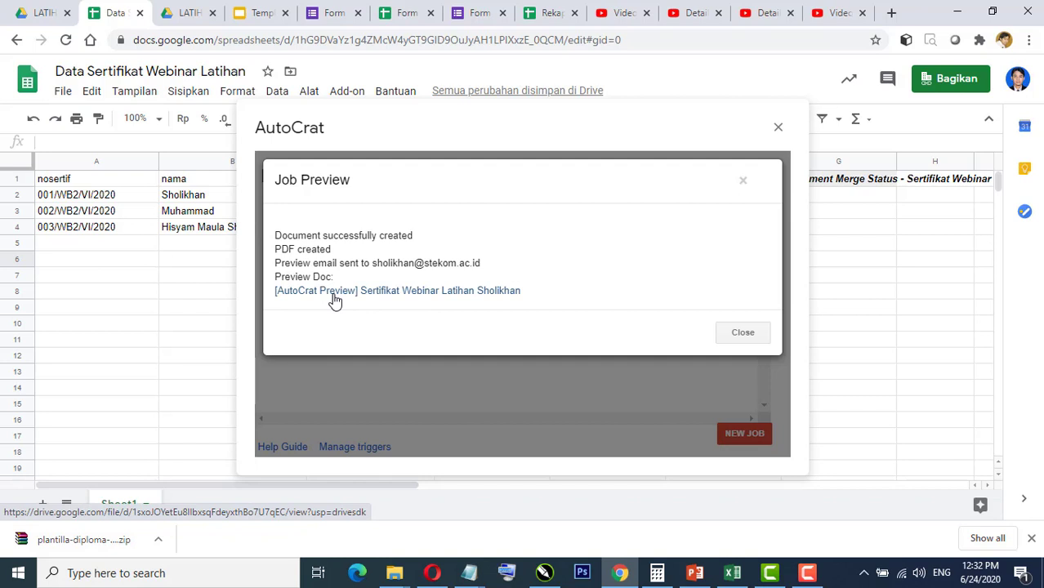
Step: Review the preview certificate PDF 001/WB2/VI/2020, close its tab, and dismiss the Job Preview
click(403, 299)
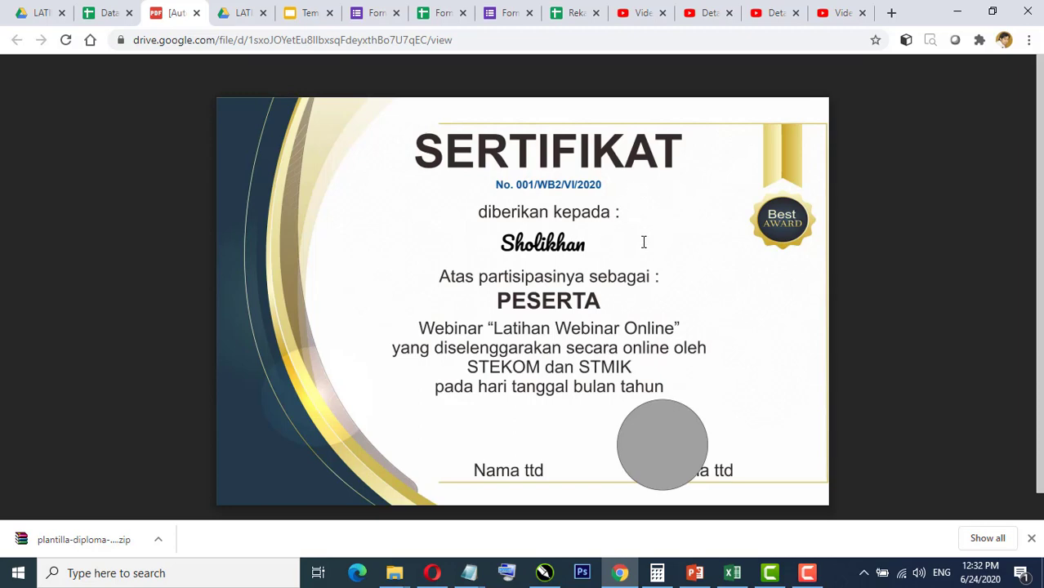
click(111, 13)
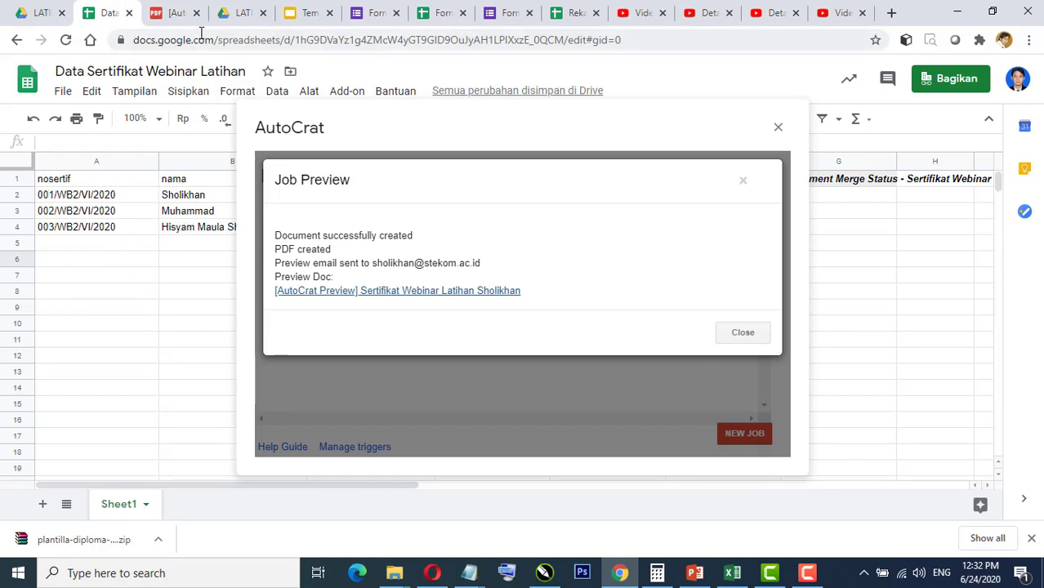
click(175, 14)
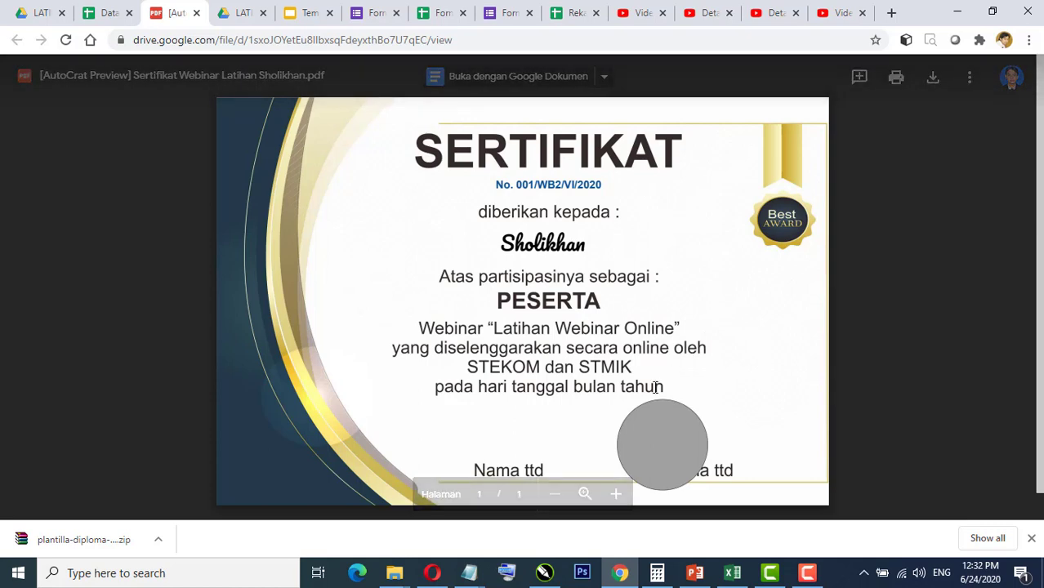
click(196, 13)
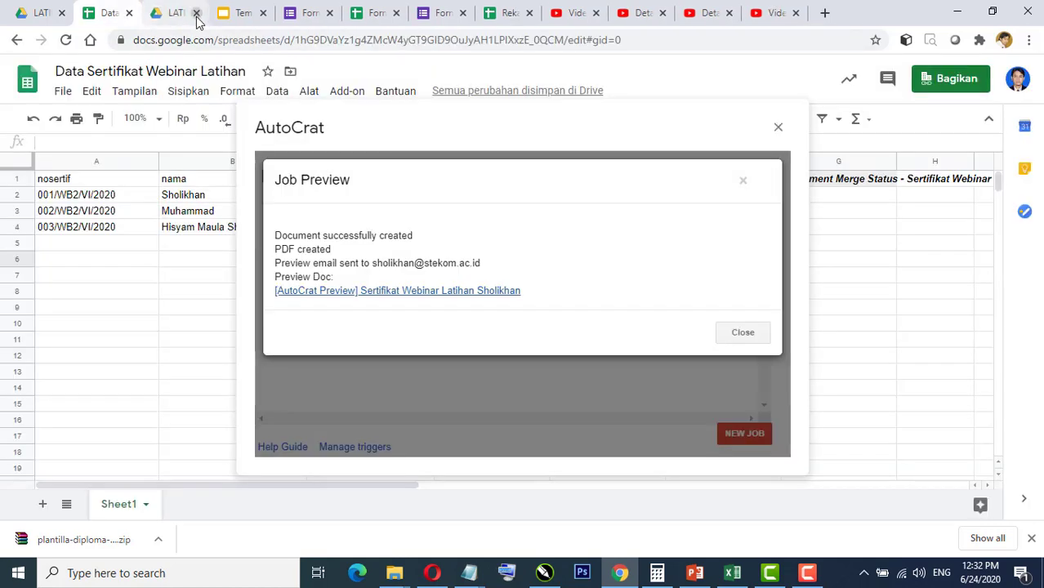
click(744, 335)
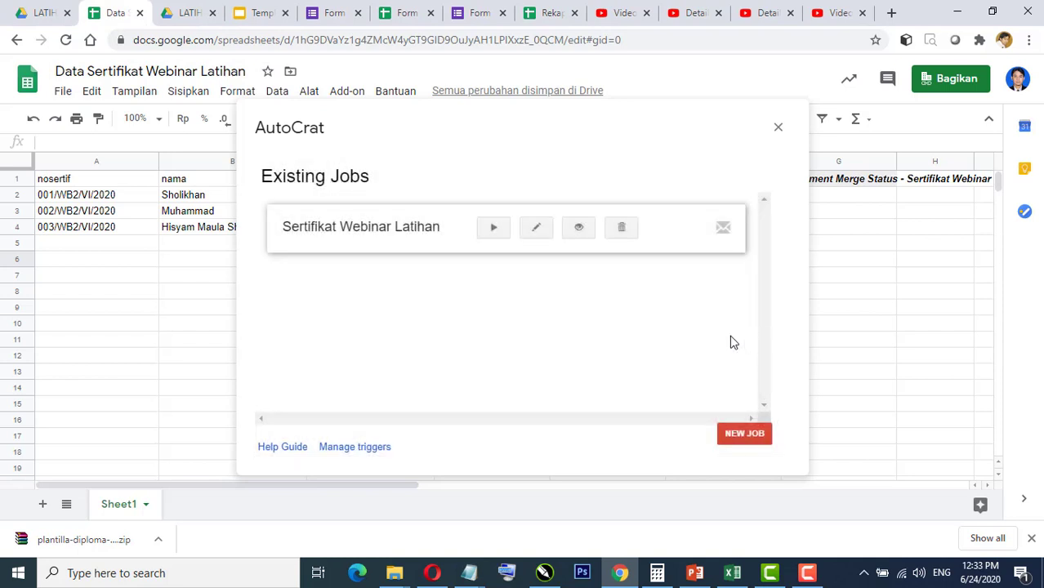
Step: Run the Sertifikat Webinar Latihan job for all rows and close AutoCrat once it finishes
click(493, 232)
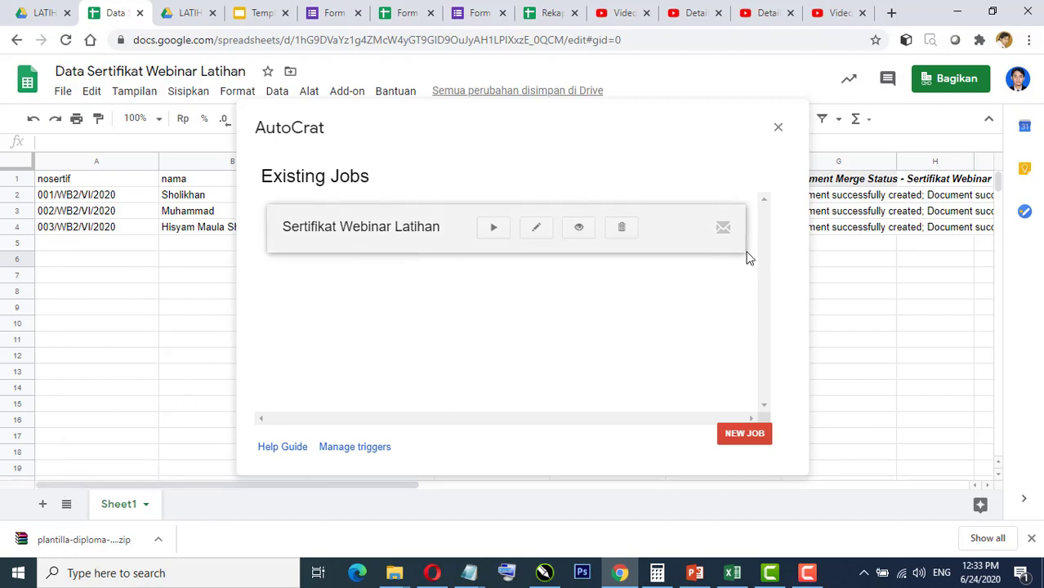
click(778, 127)
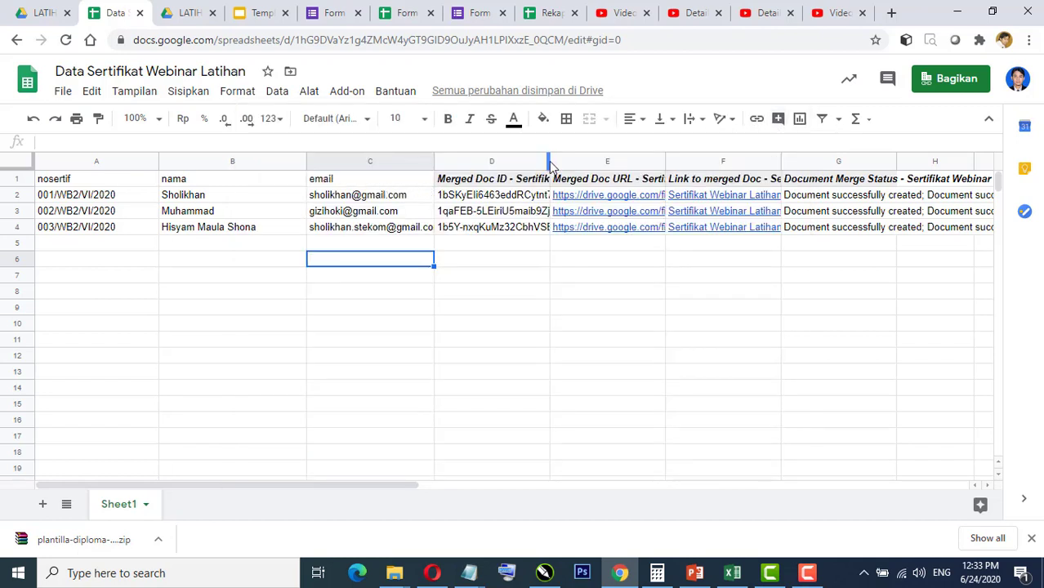
Step: Widen columns D and E so the merged document URLs are fully visible
drag(551, 165, 580, 160)
drag(693, 156, 807, 157)
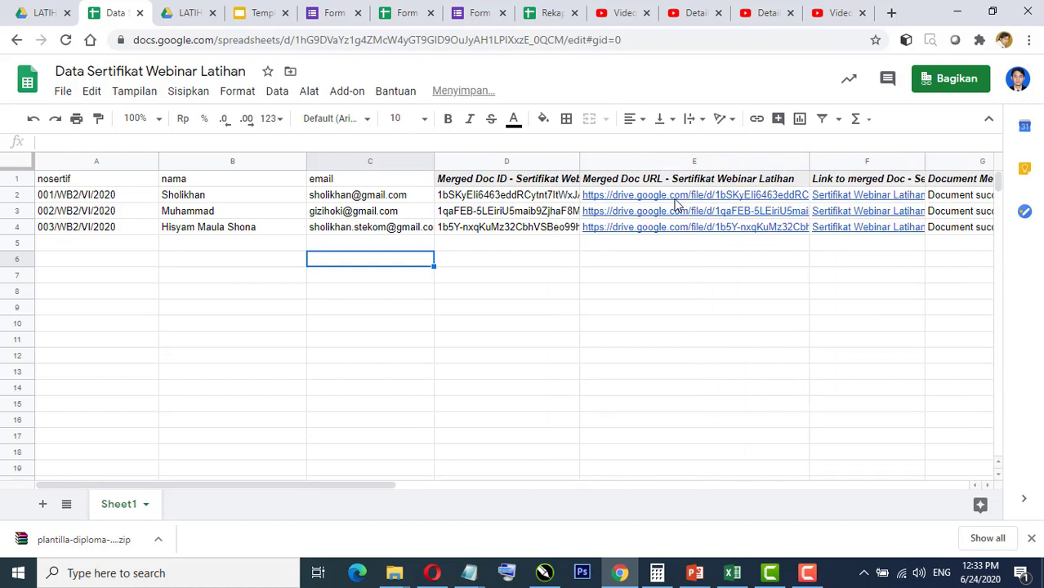
drag(364, 486, 472, 488)
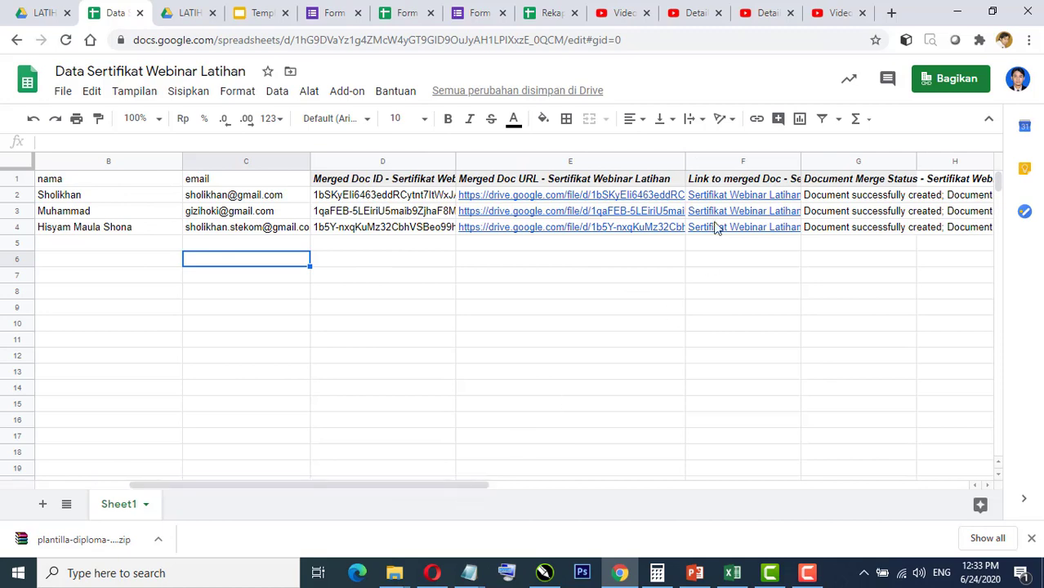
mouse_move(736, 198)
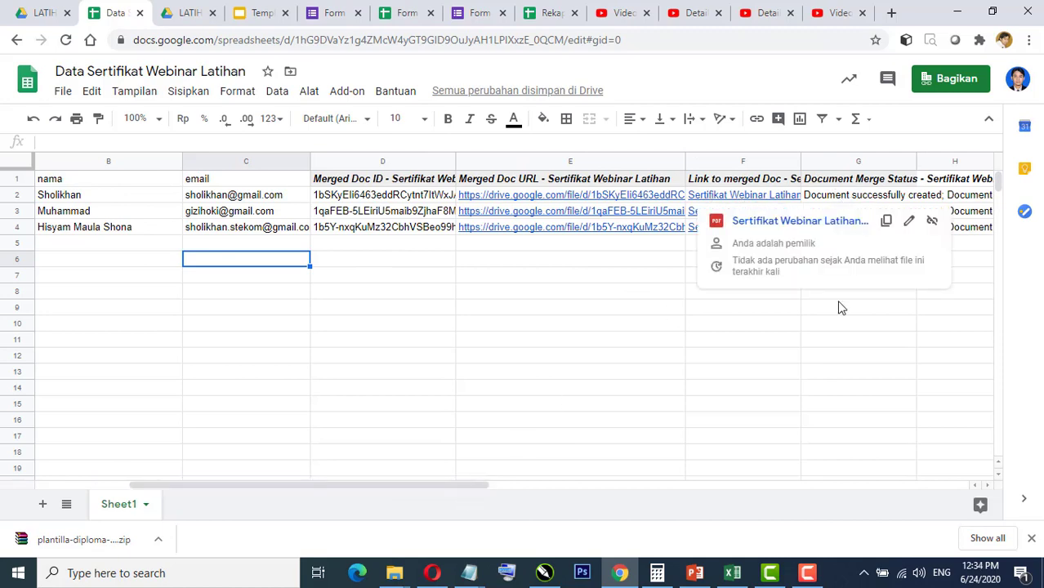
drag(494, 487, 583, 485)
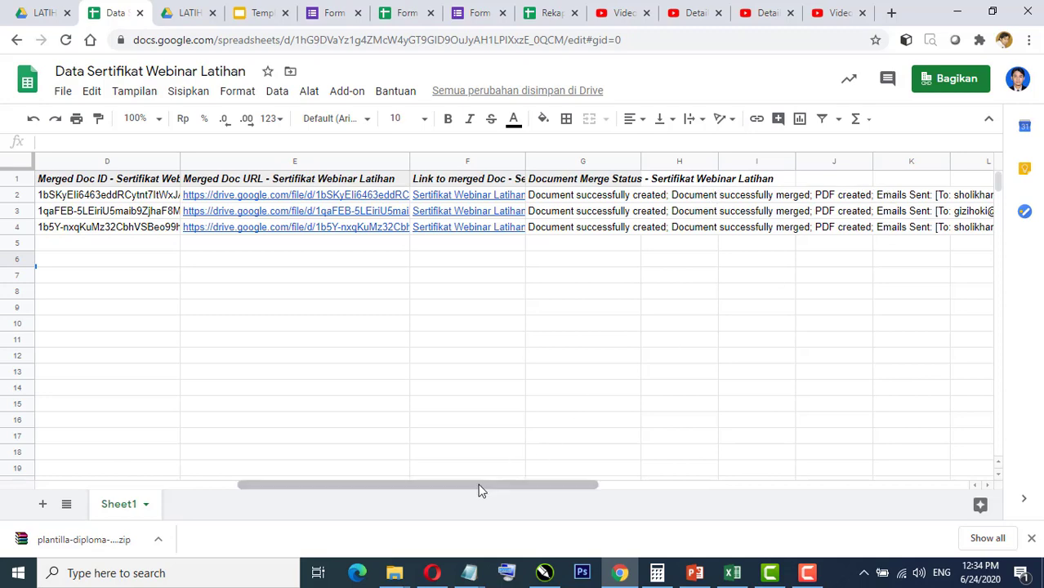
drag(484, 489, 431, 490)
Step: Open the three certificate PDF links in E2, E3 and E4, closing each after checking
mouse_move(342, 199)
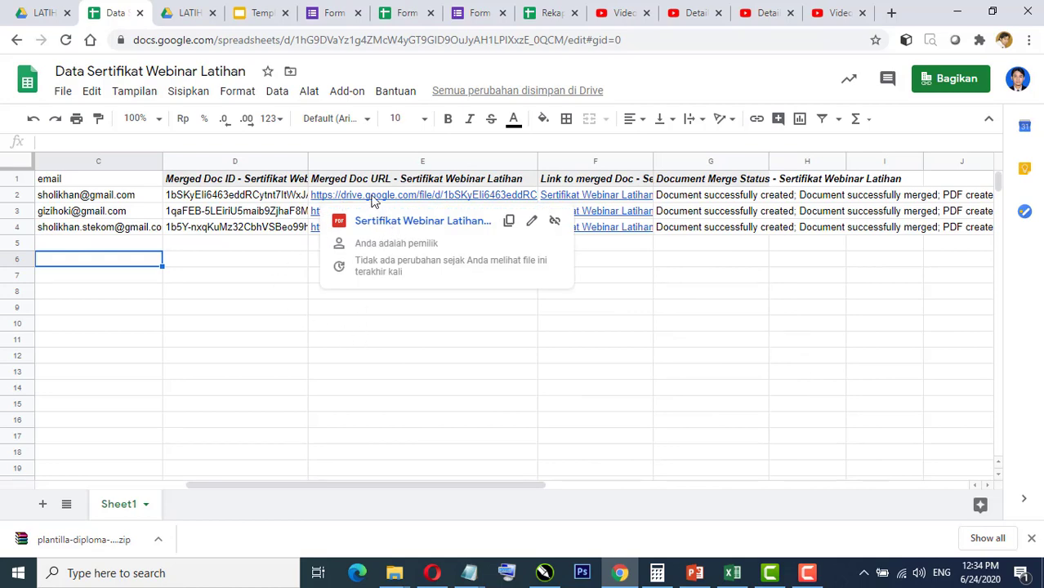
click(373, 202)
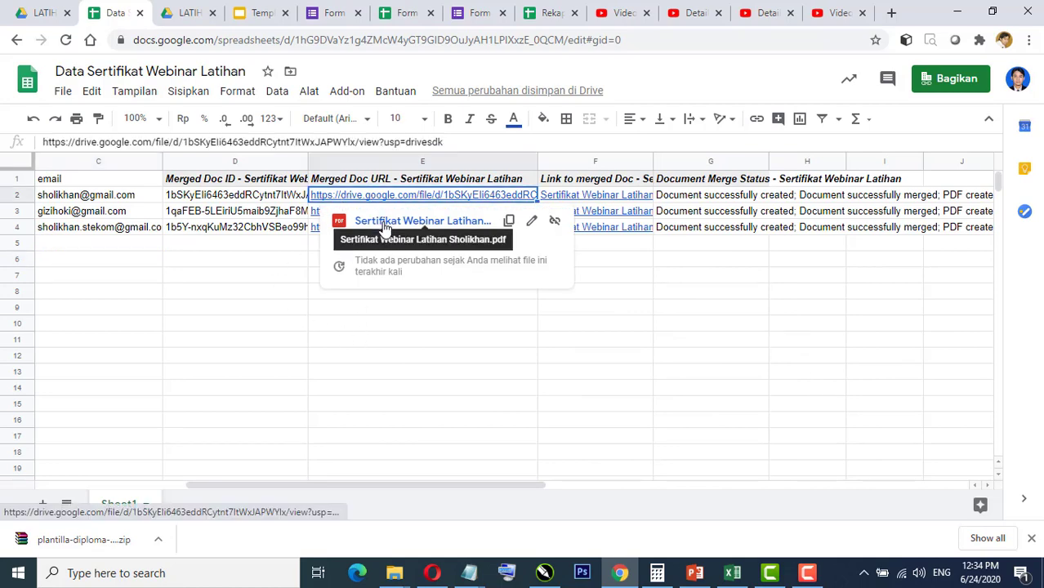
click(381, 222)
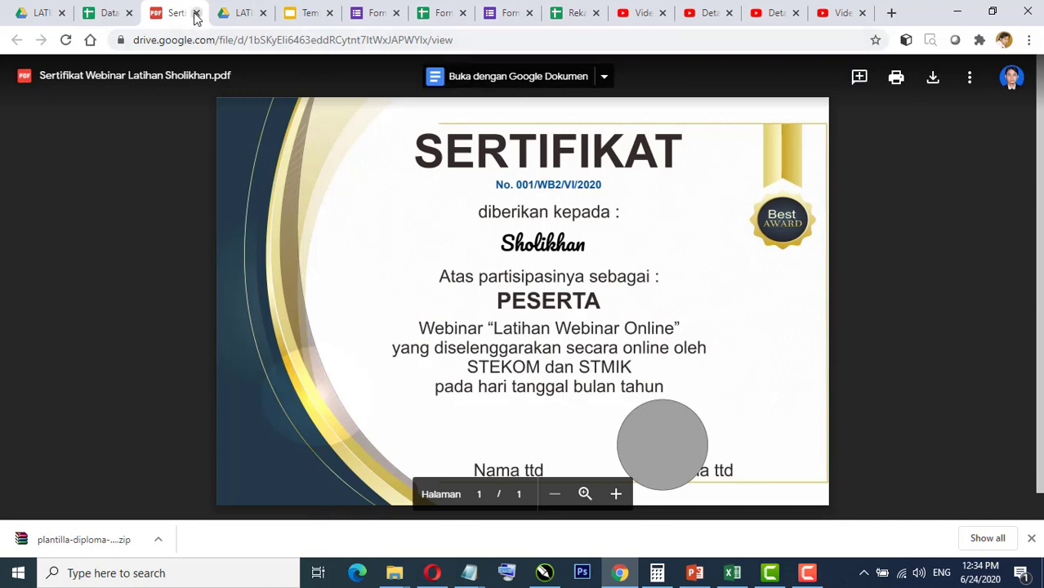
click(196, 13)
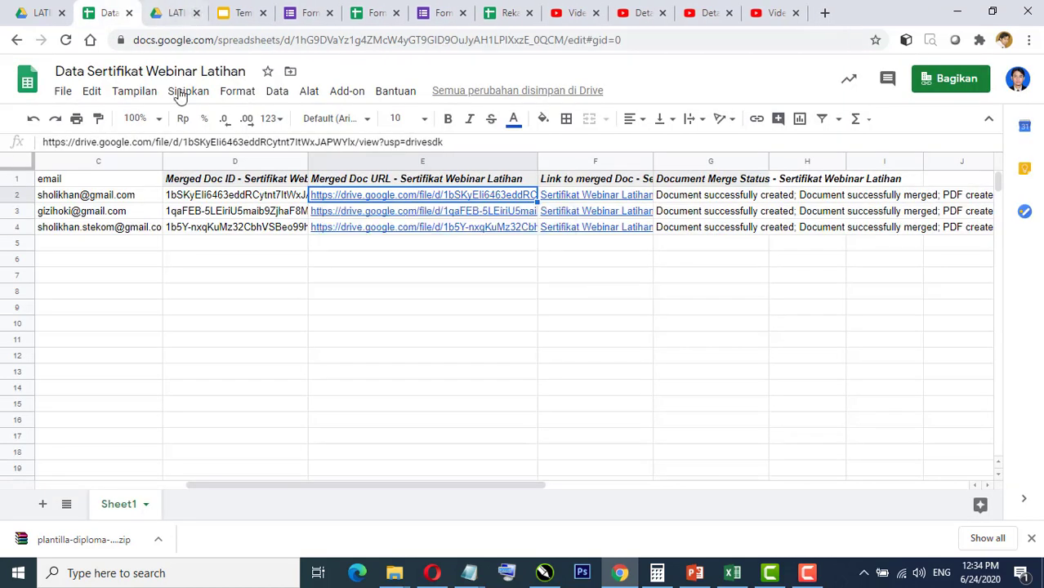
click(361, 212)
click(378, 239)
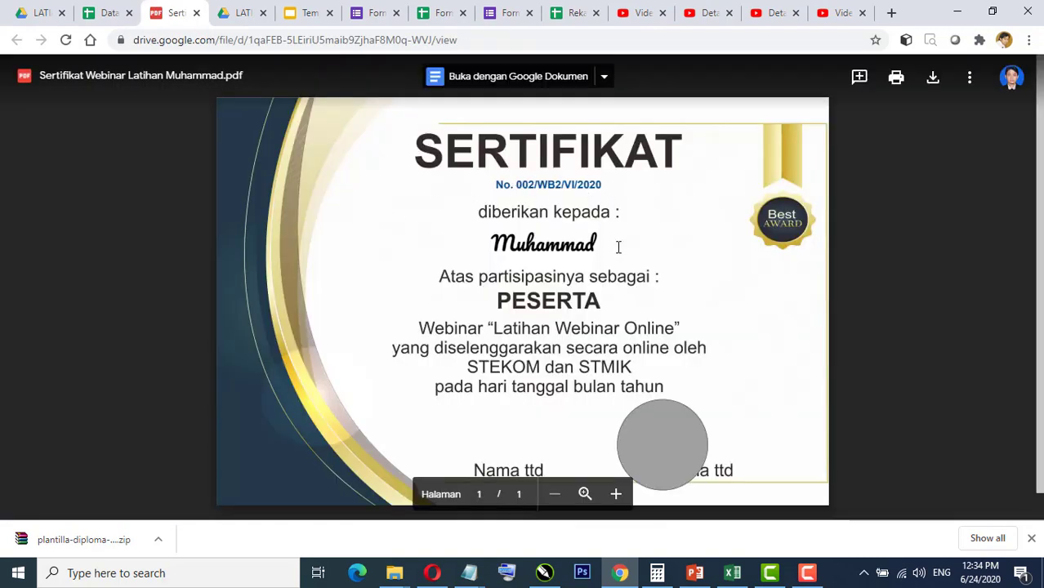
click(197, 12)
click(394, 229)
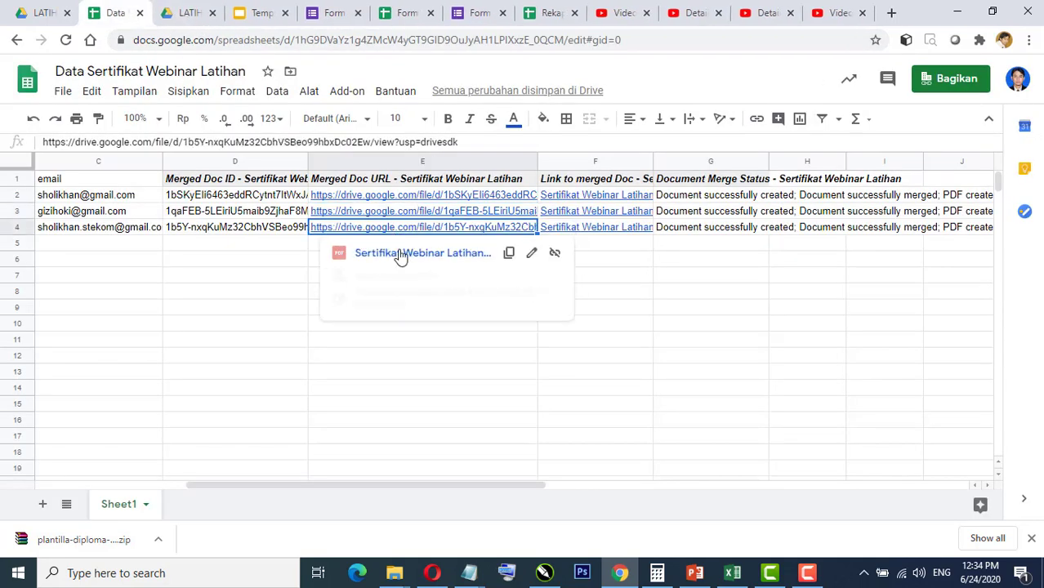
click(402, 260)
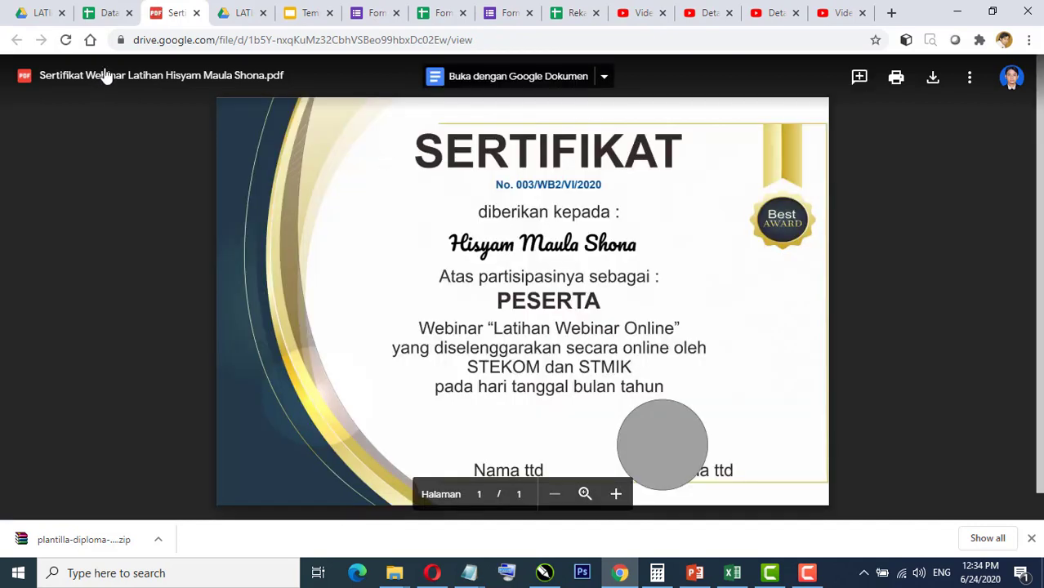
click(196, 13)
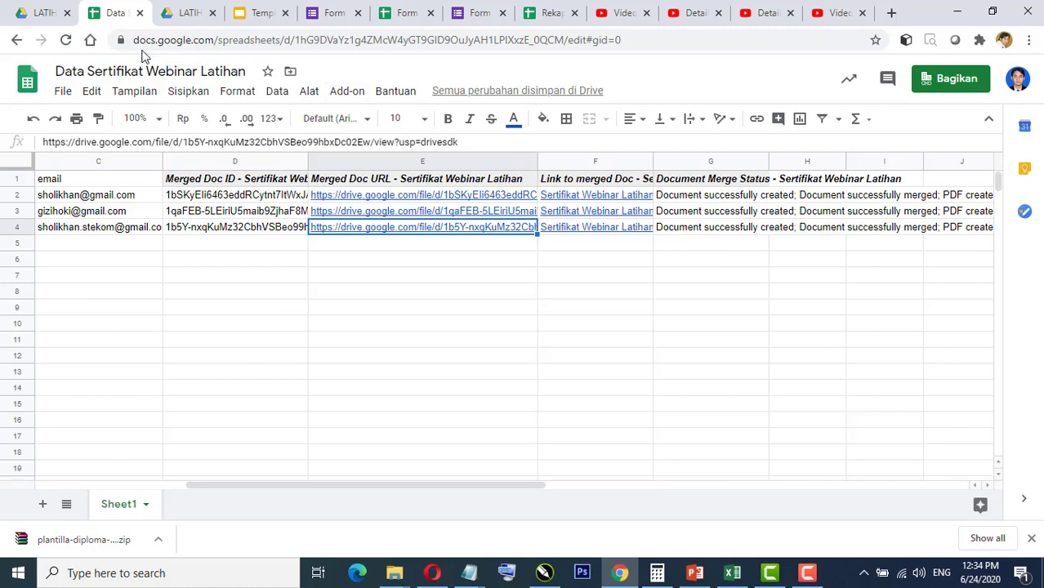
Step: Select the first participant's email address in C2 and start a new browser tab
drag(477, 479, 350, 485)
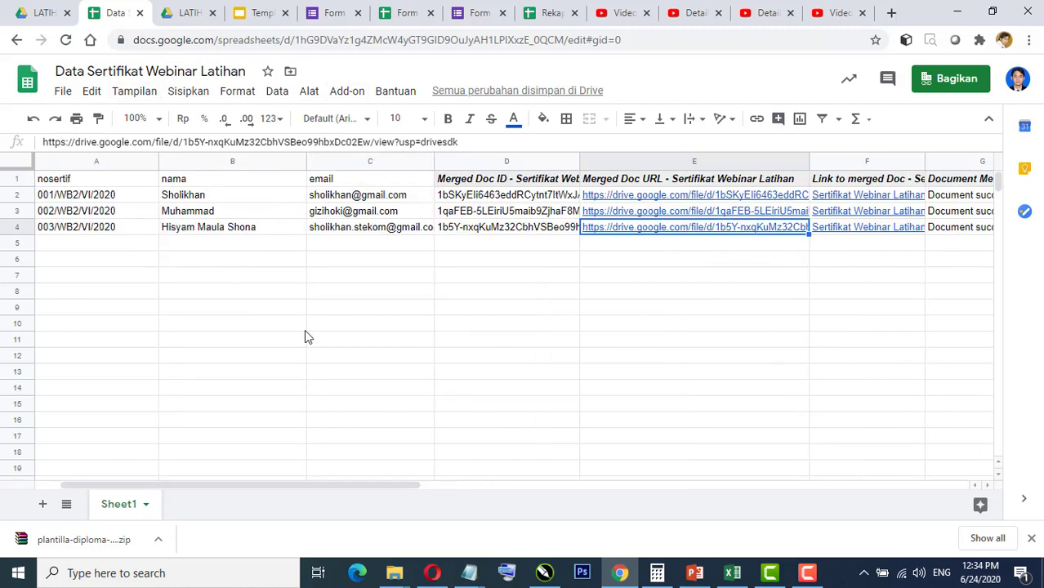
click(319, 201)
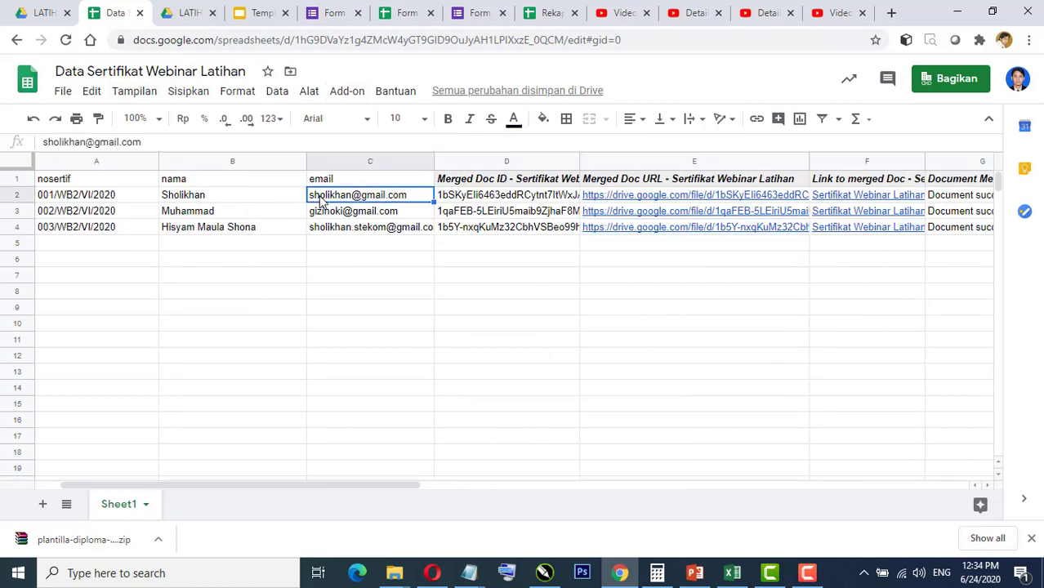
click(892, 13)
Step: Go to Gmail and open the certificate email at the top of the inbox
text(gm)
key(Return)
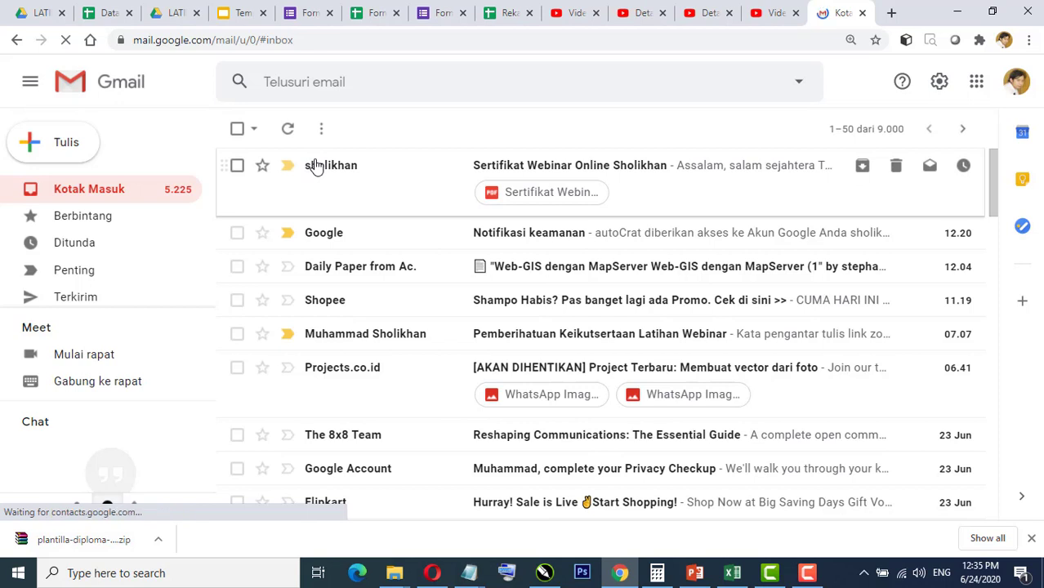
click(506, 169)
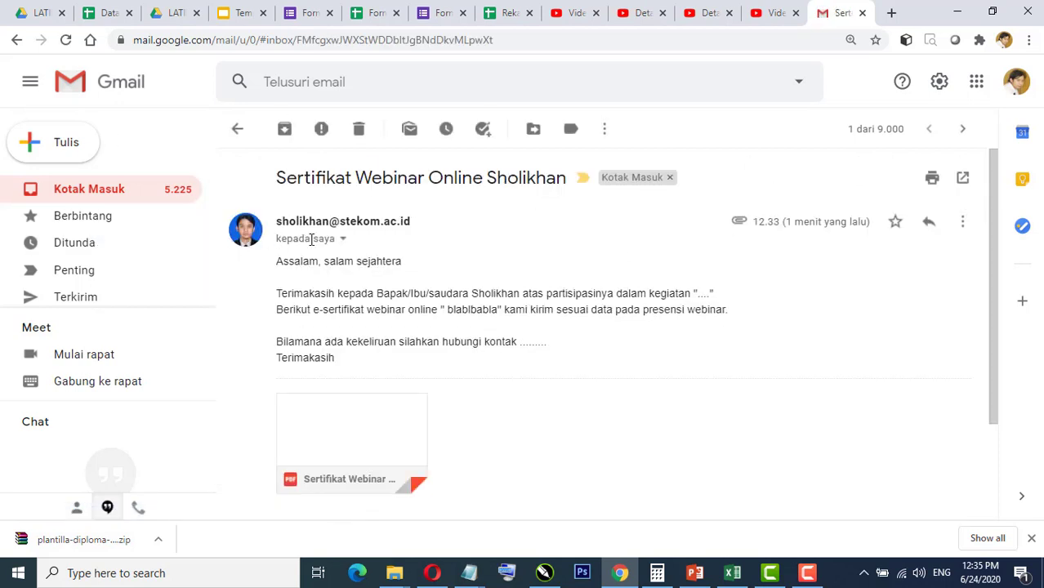
scroll(326, 266, down, 2)
scroll(364, 255, up, 2)
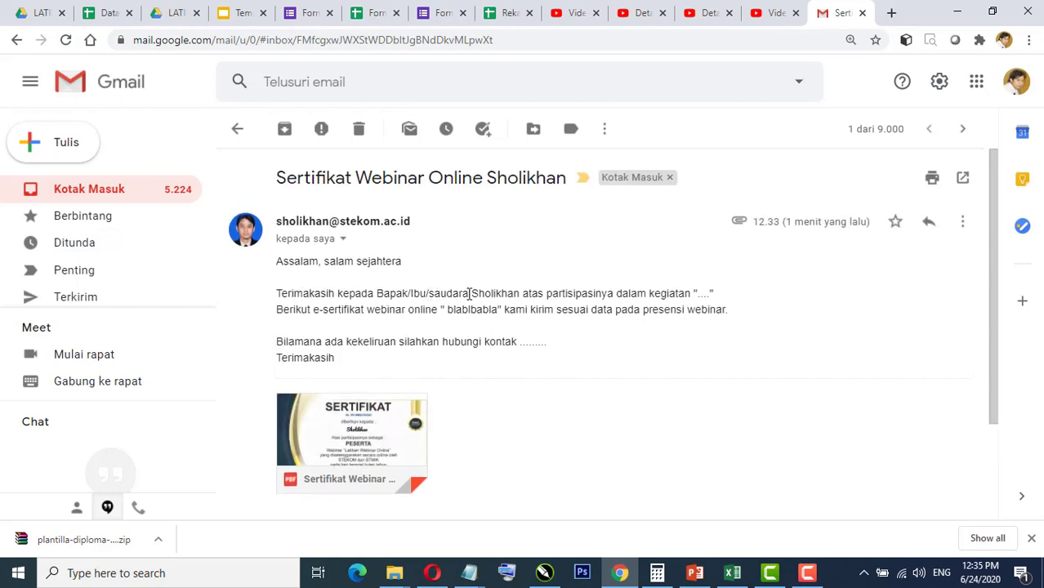
Step: Highlight the participant's name in the email body and subject to confirm personalisation
drag(472, 293, 521, 295)
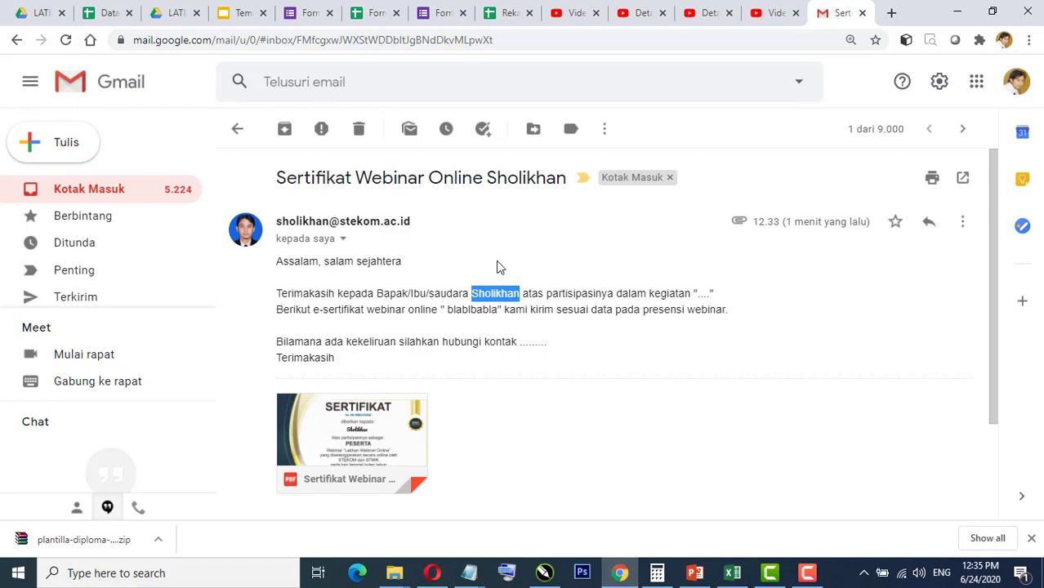
click(490, 291)
drag(472, 292, 521, 299)
drag(488, 178, 567, 179)
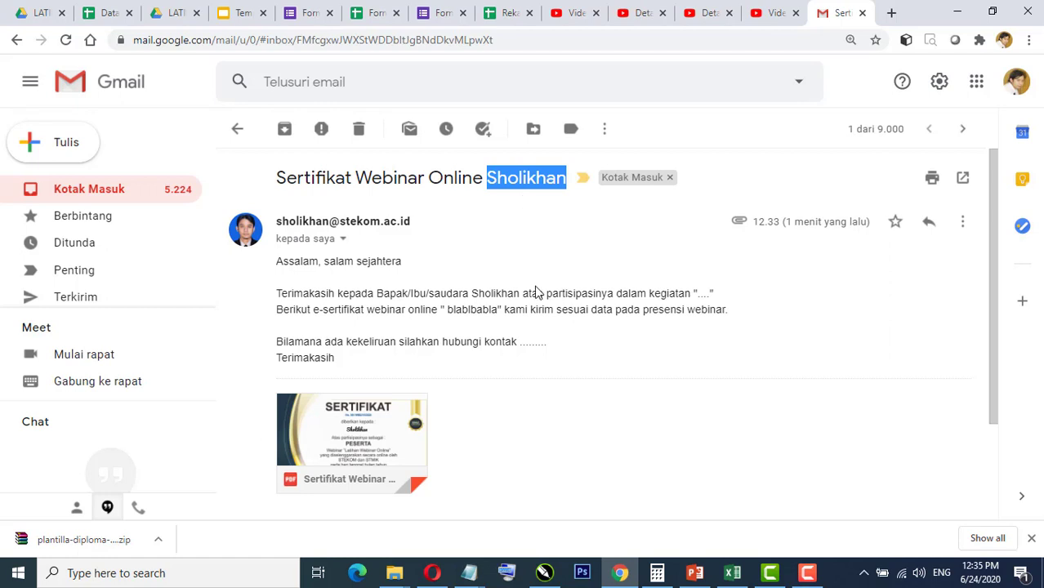
scroll(492, 324, down, 2)
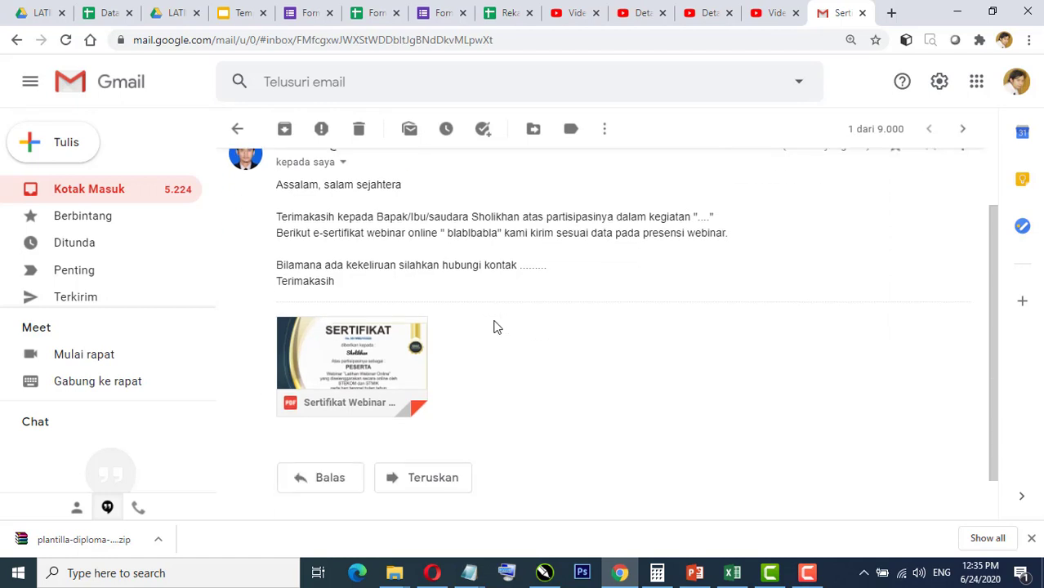
mouse_move(344, 394)
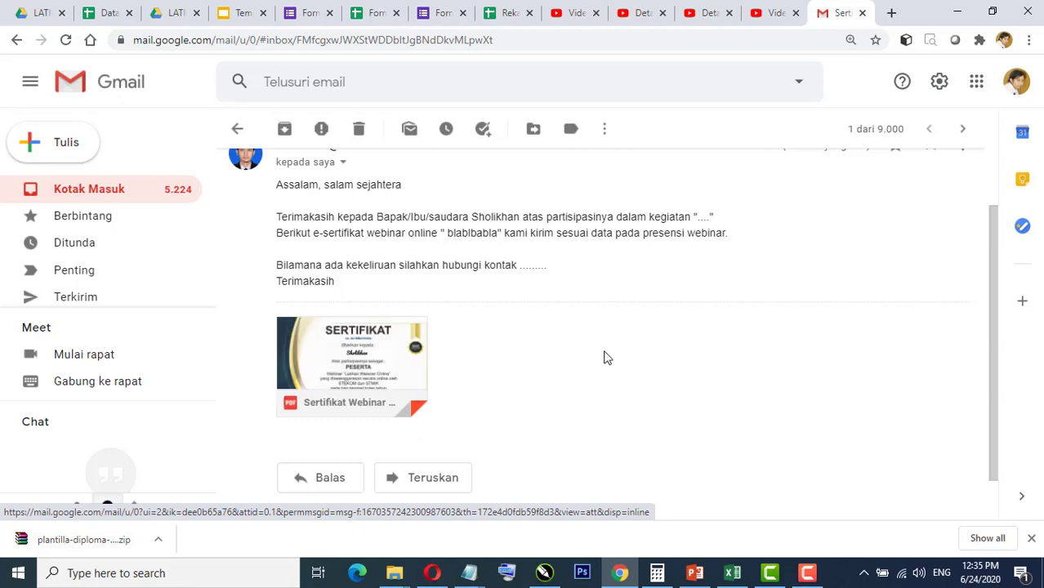
Step: Preview the attached certificate PDF, then close the Gmail tab to return to the spreadsheet
click(377, 361)
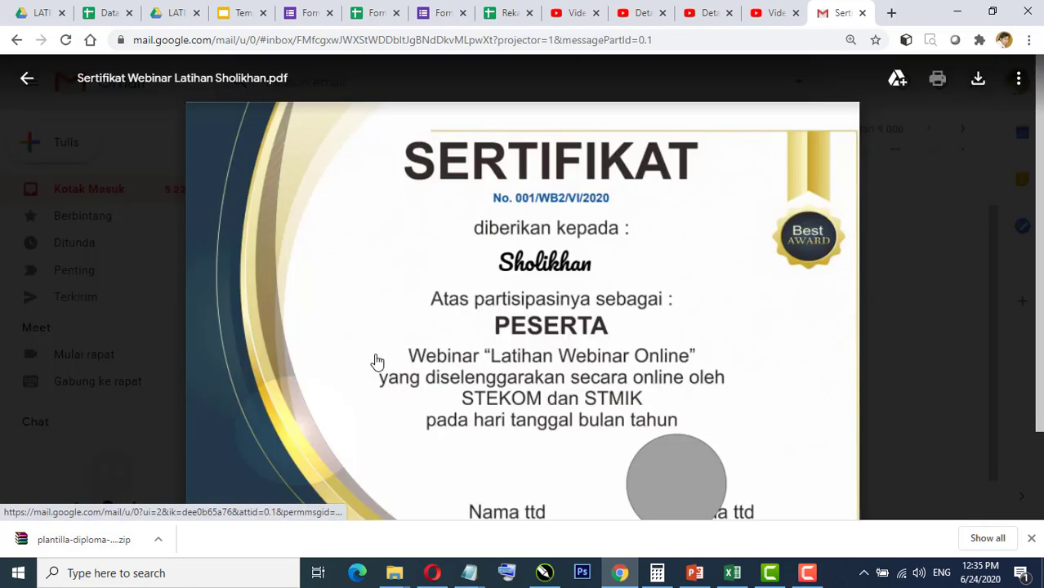
scroll(728, 341, down, 1)
scroll(728, 342, up, 1)
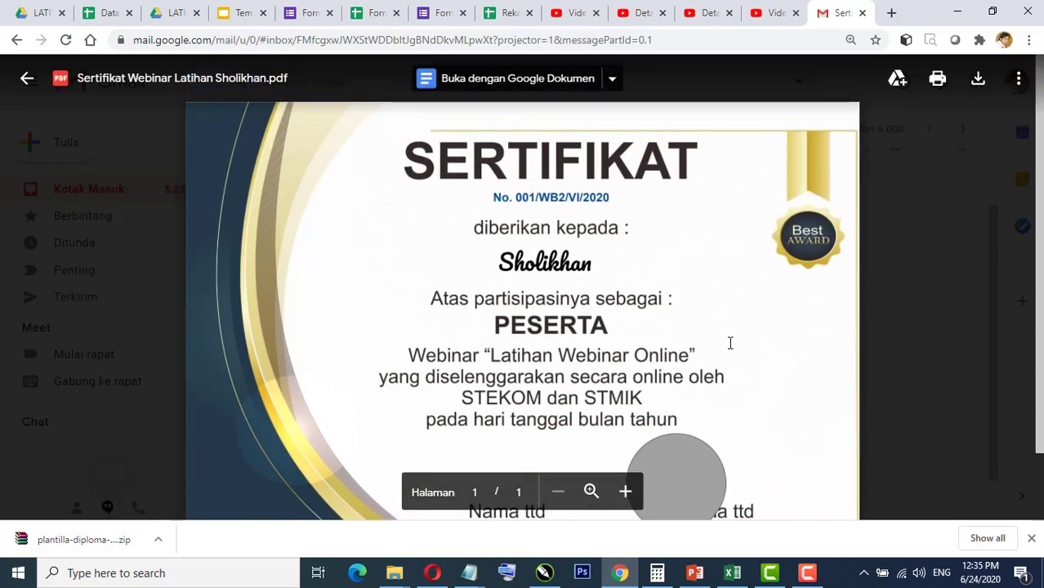
scroll(711, 389, down, 1)
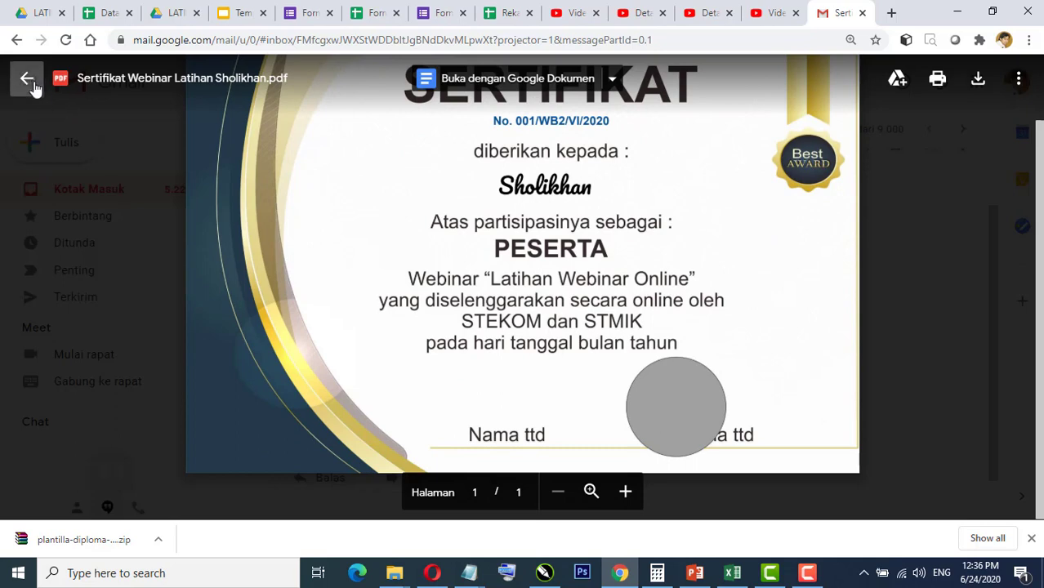
click(27, 80)
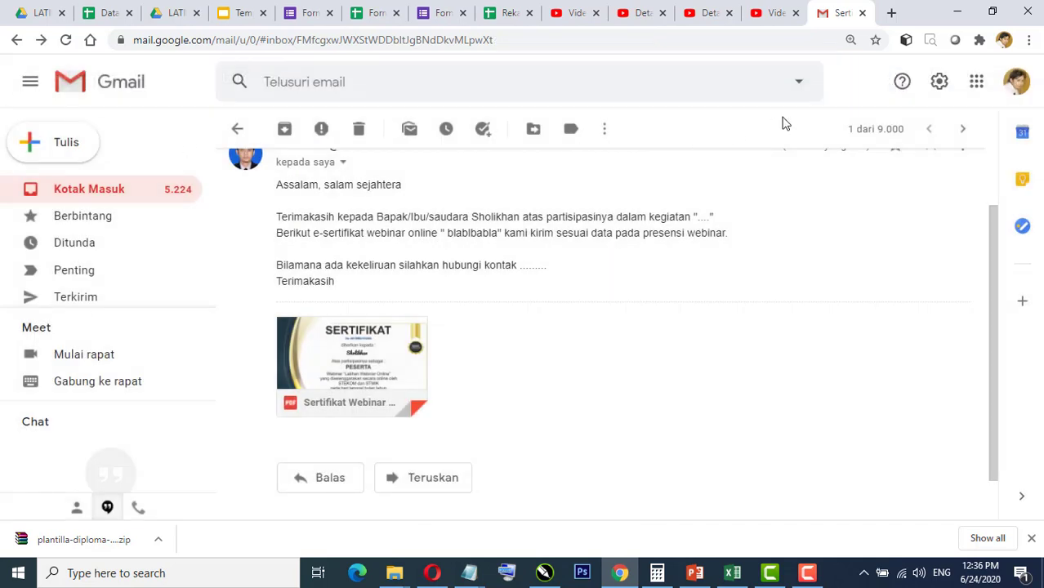
click(864, 14)
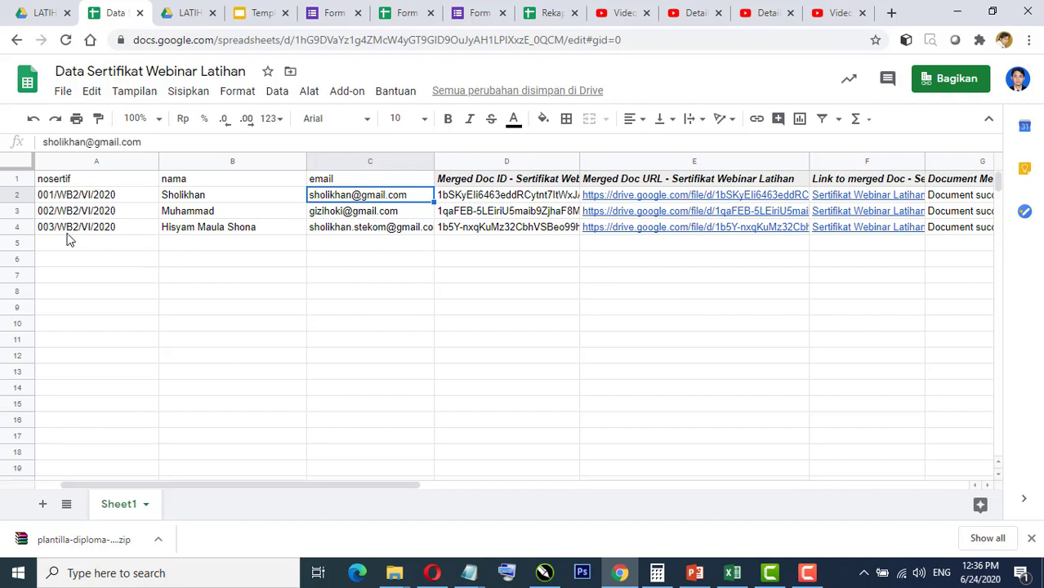
Step: Copy cells A4:B4, holding certificate number 003/WB2/VI/2020 and the participant's name
drag(62, 235, 252, 236)
key(ctrl+c)
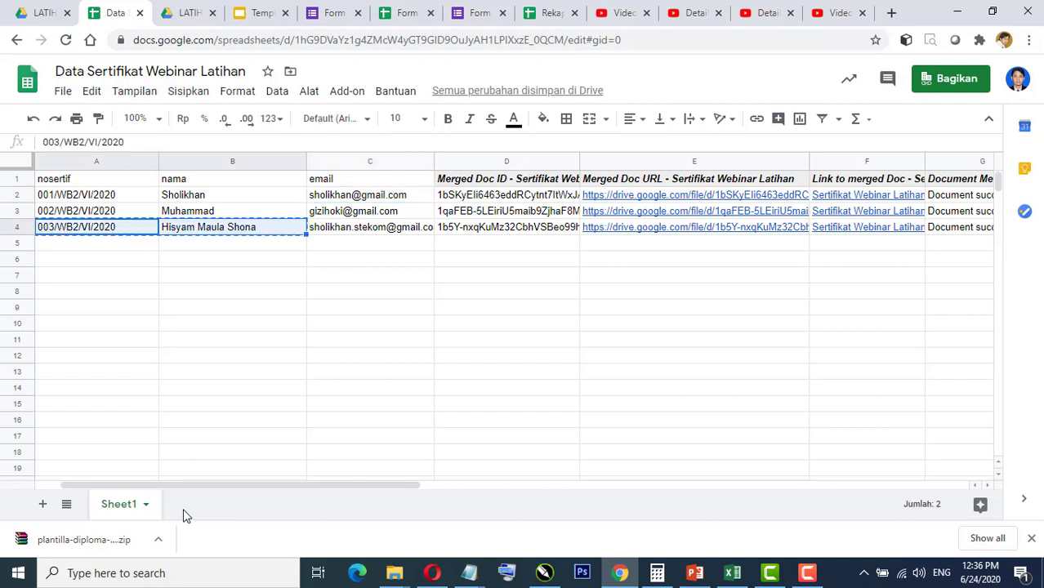
Step: Add a new sheet, paste the certificate number and name into row 2, and widen columns A–B
click(44, 505)
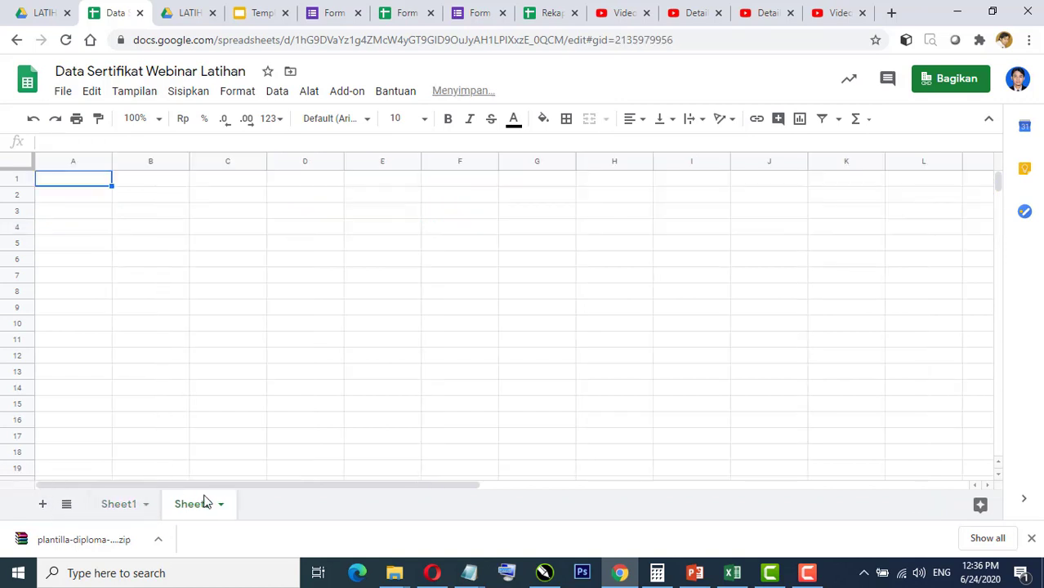
click(80, 203)
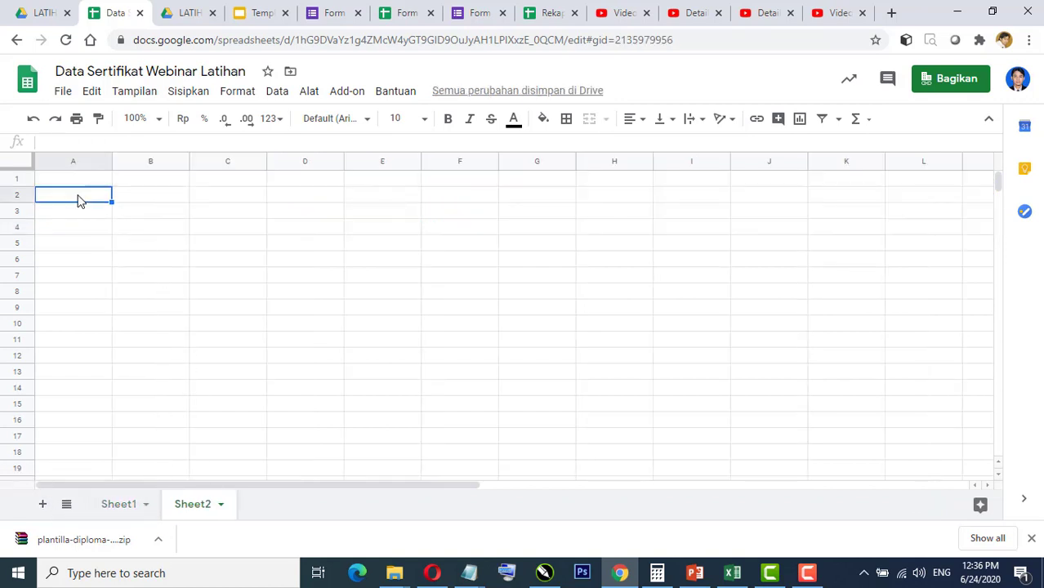
key(ctrl+v)
drag(112, 161, 150, 161)
drag(229, 161, 272, 161)
Step: Copy the first email address from Sheet1 into cell C2 of Sheet2
click(116, 508)
click(333, 231)
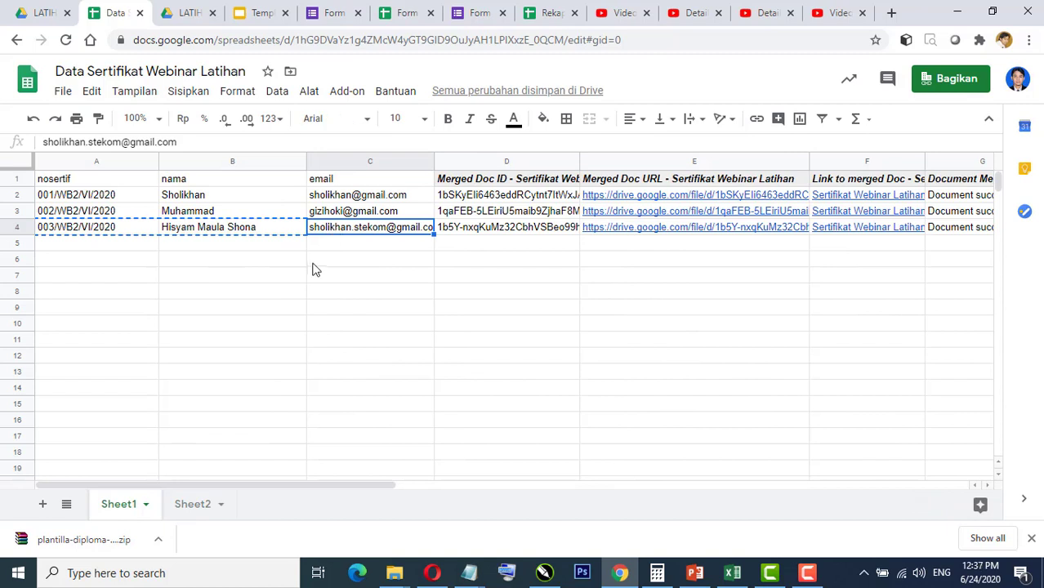
click(351, 198)
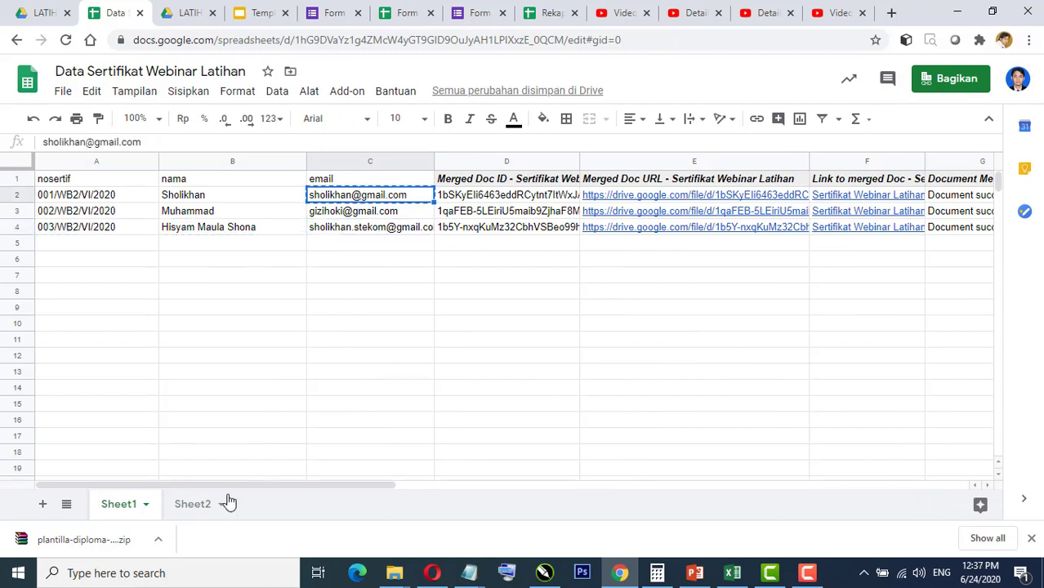
click(196, 506)
click(292, 203)
key(ctrl+v)
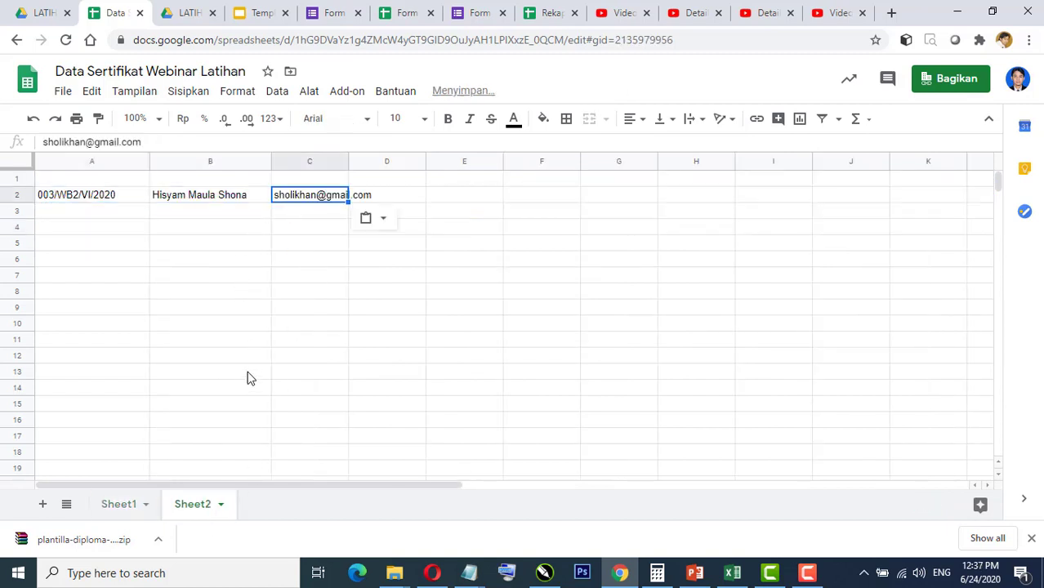
Step: Copy the nosertif, nama and email headers from Sheet1 into row 1 of Sheet2
click(124, 506)
drag(64, 182, 347, 190)
key(ctrl+c)
click(194, 505)
click(77, 179)
key(ctrl+v)
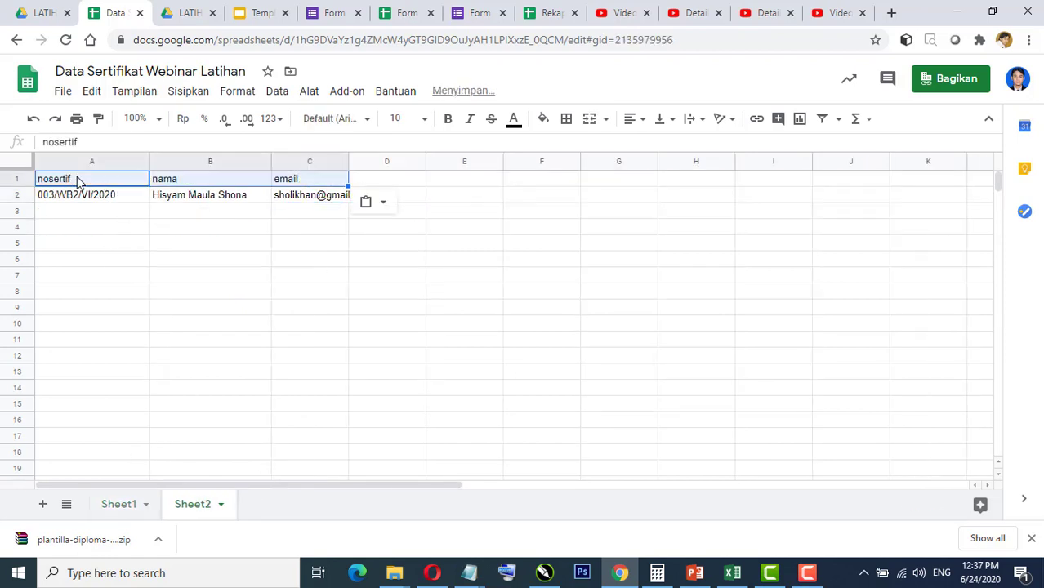
click(164, 265)
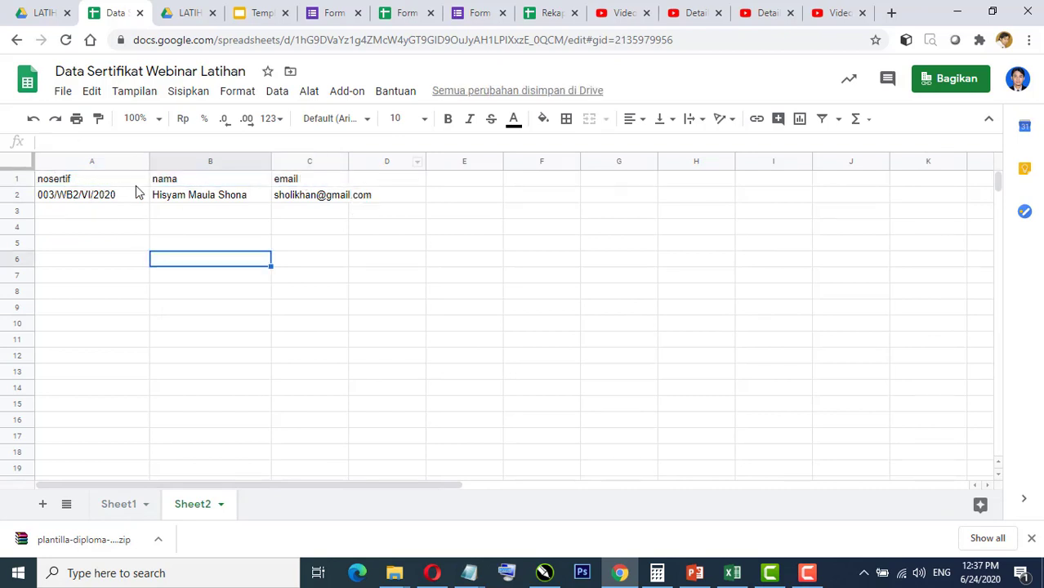
Step: Change the certificate number in A2 to 004/WB2/VI/2020 and enter a new participant's name in B2
click(120, 504)
click(192, 504)
click(54, 194)
click(53, 194)
key(BackSpace)
text(4)
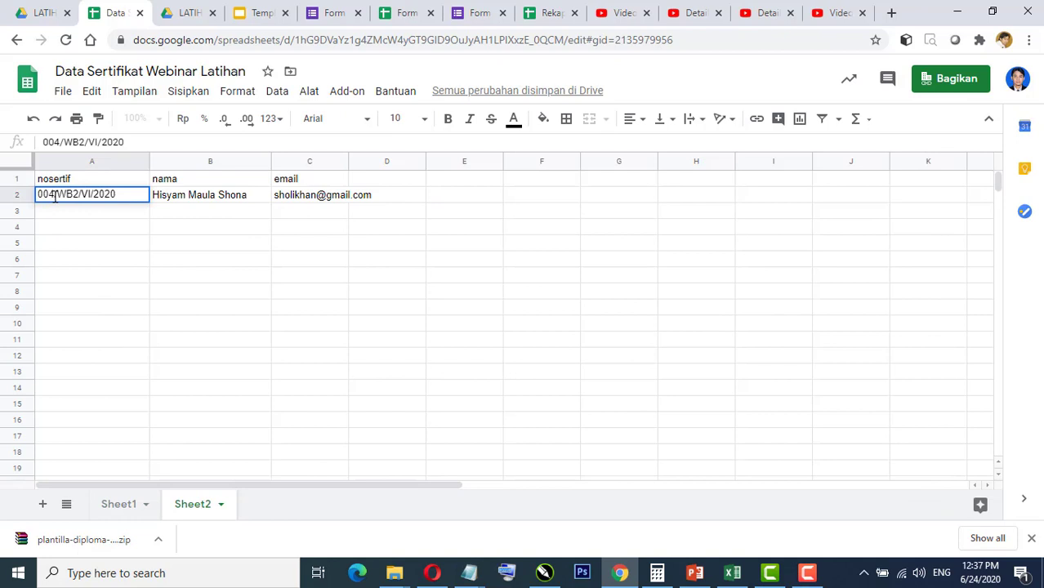
click(197, 204)
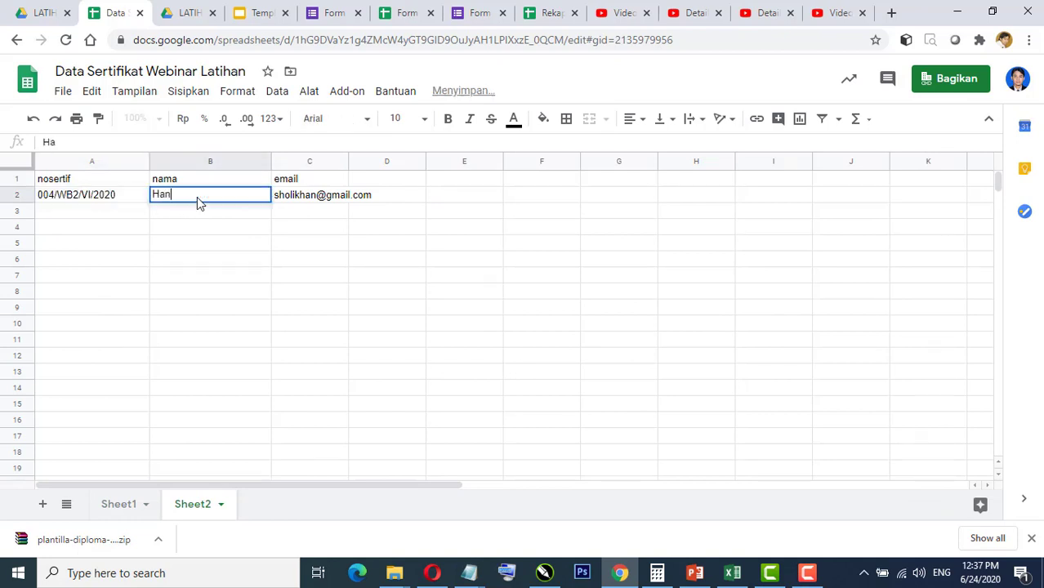
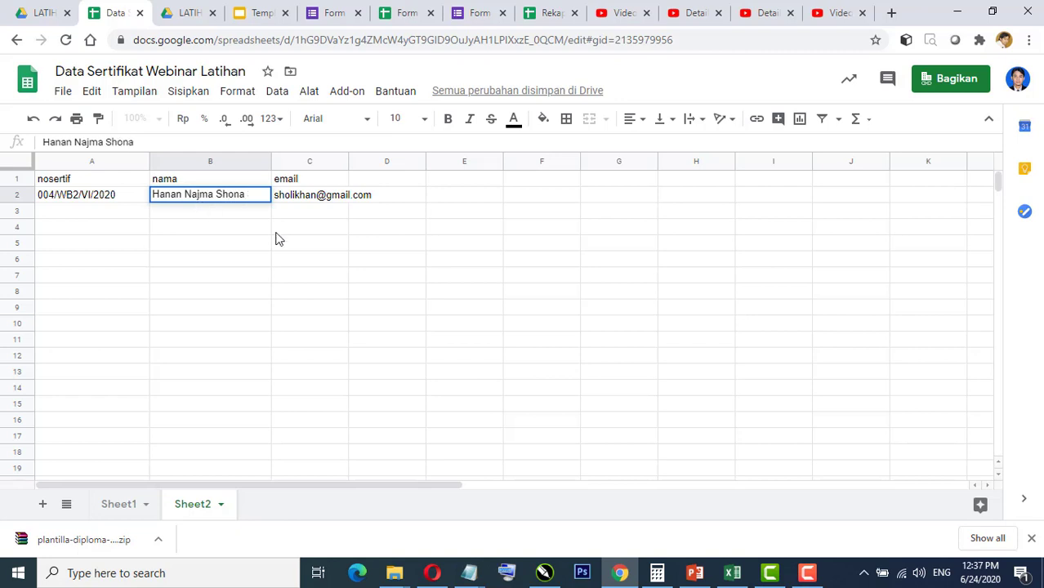
click(334, 250)
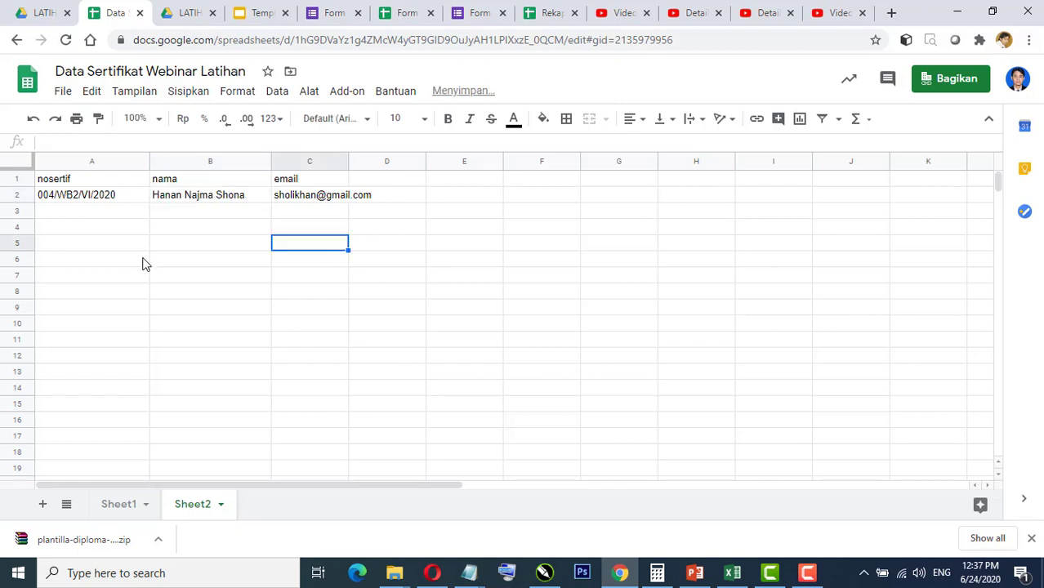
Step: Launch AutoCrat from the Add-ons menu and edit the existing certificate merge job
click(347, 97)
mouse_move(396, 167)
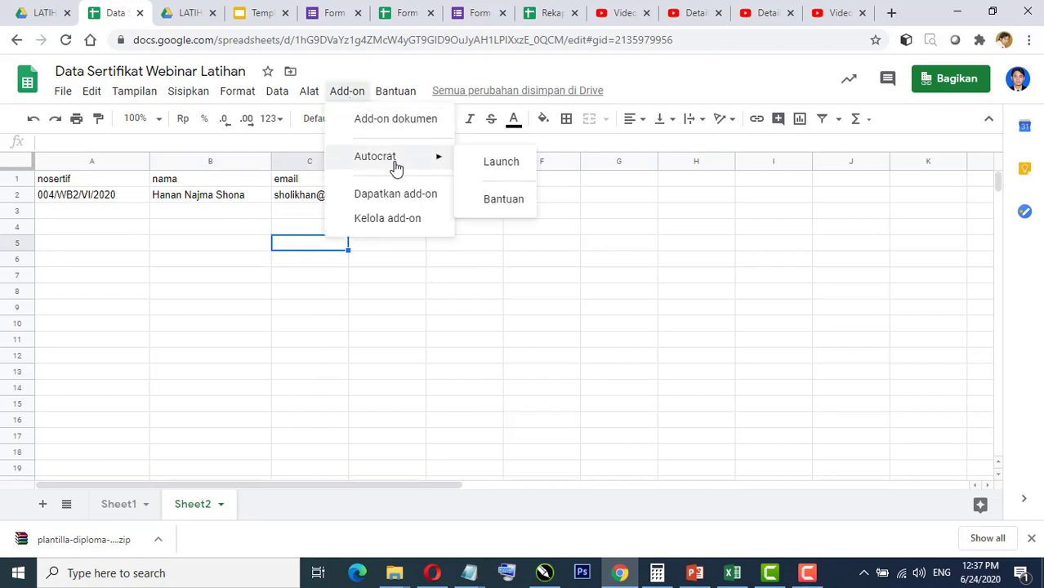
click(499, 163)
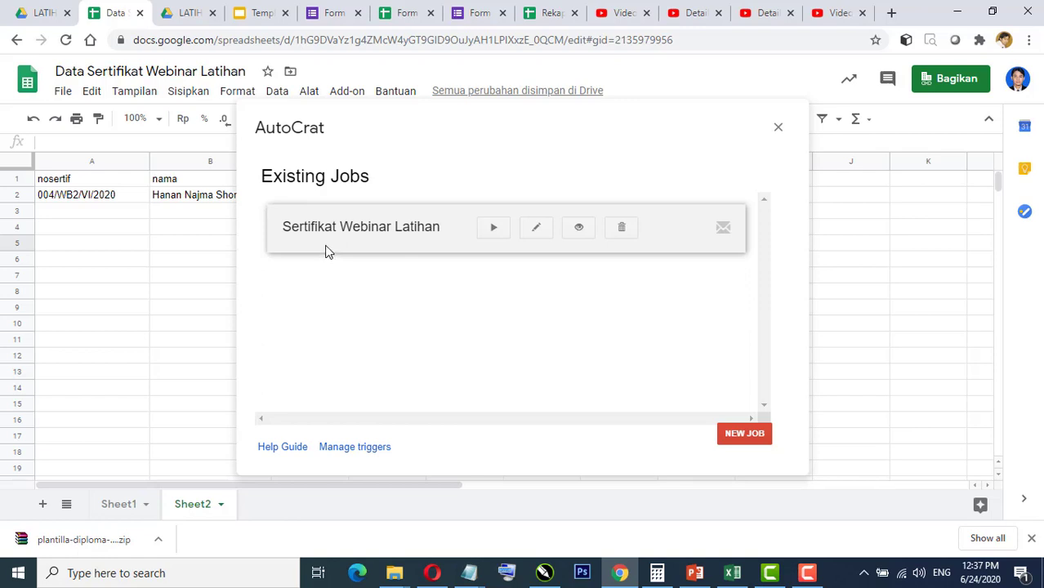
click(536, 228)
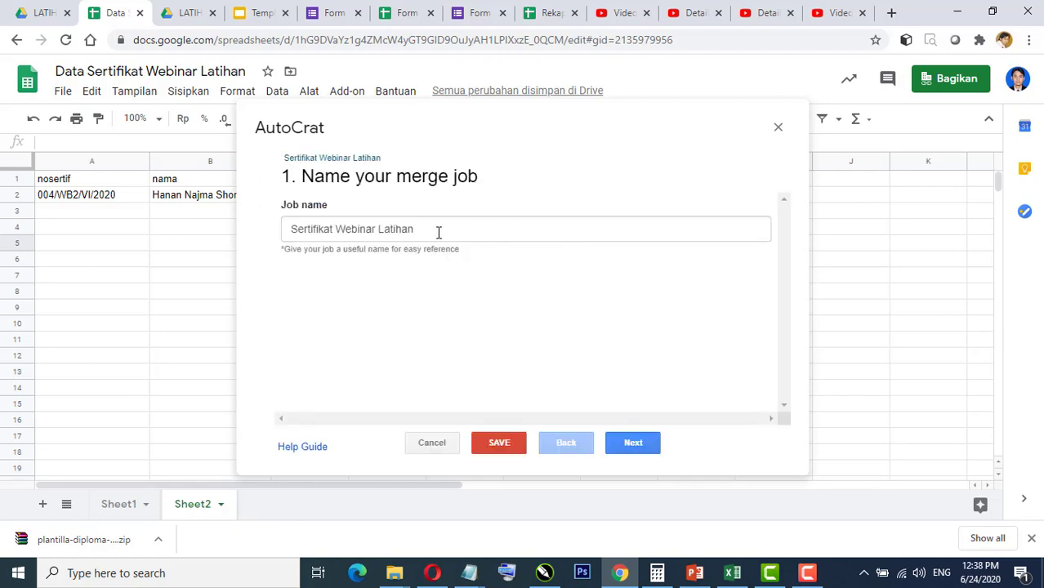
Step: Advance the Sertifikat Webinar Latihan job to its mapping step, set the merge sheet to Sheet2, and save
click(634, 443)
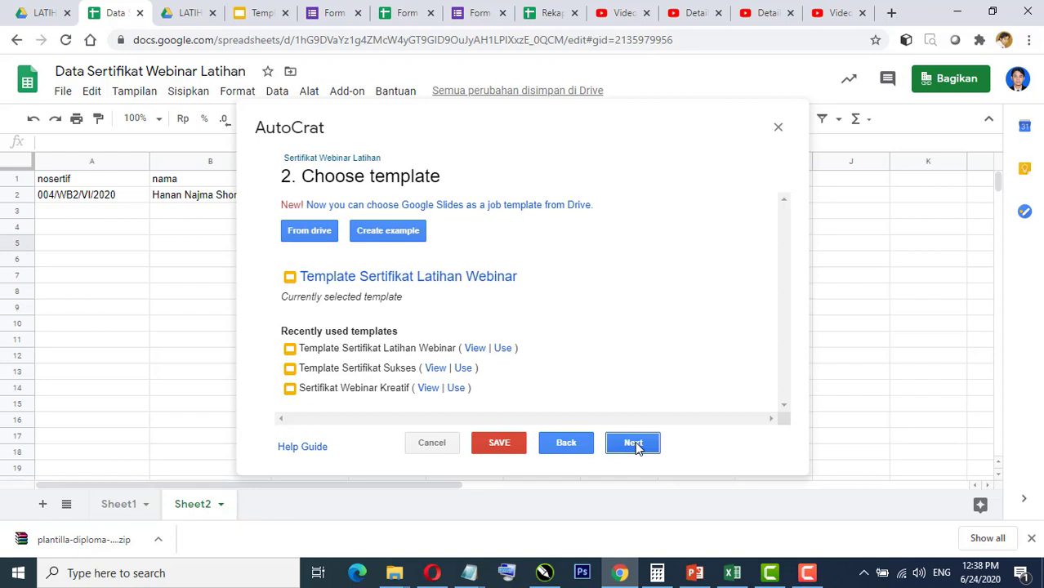
click(634, 444)
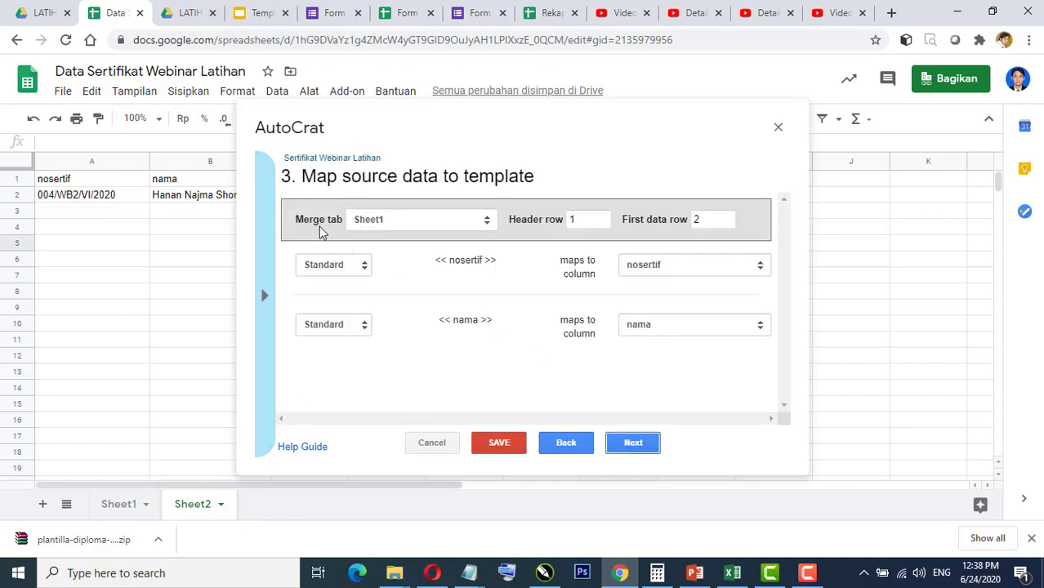
click(430, 221)
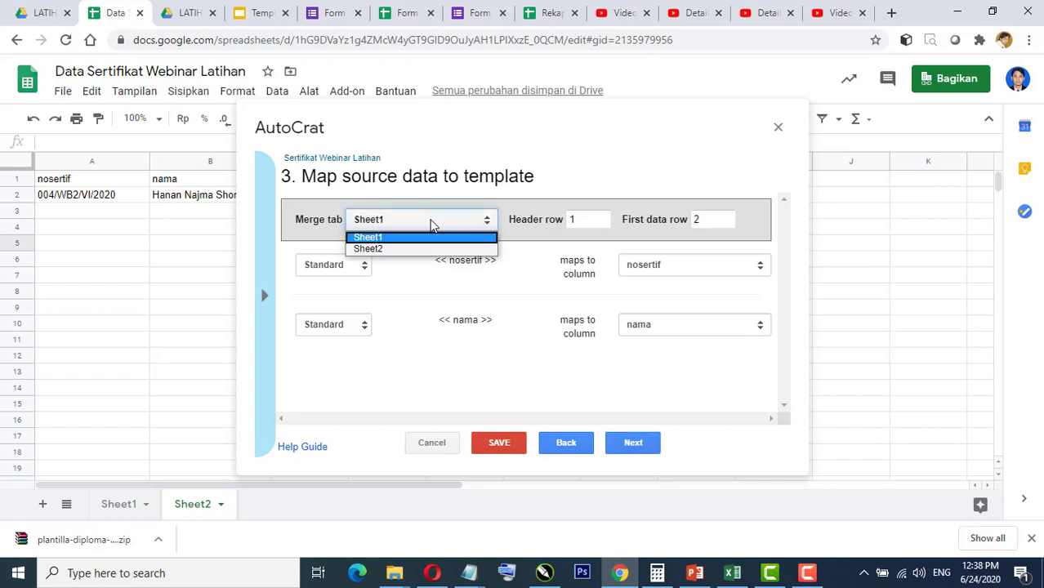
click(395, 250)
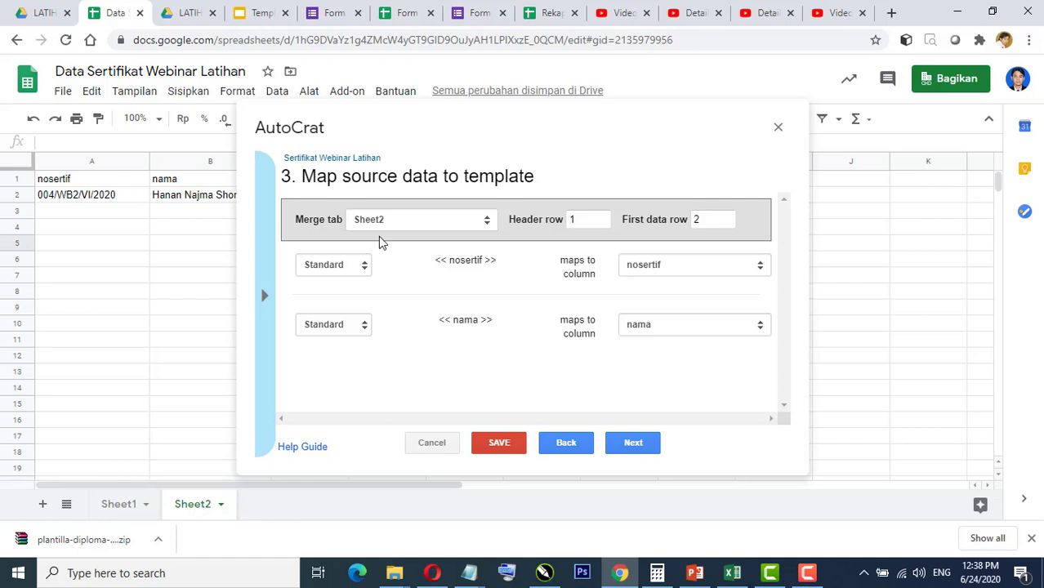
click(452, 221)
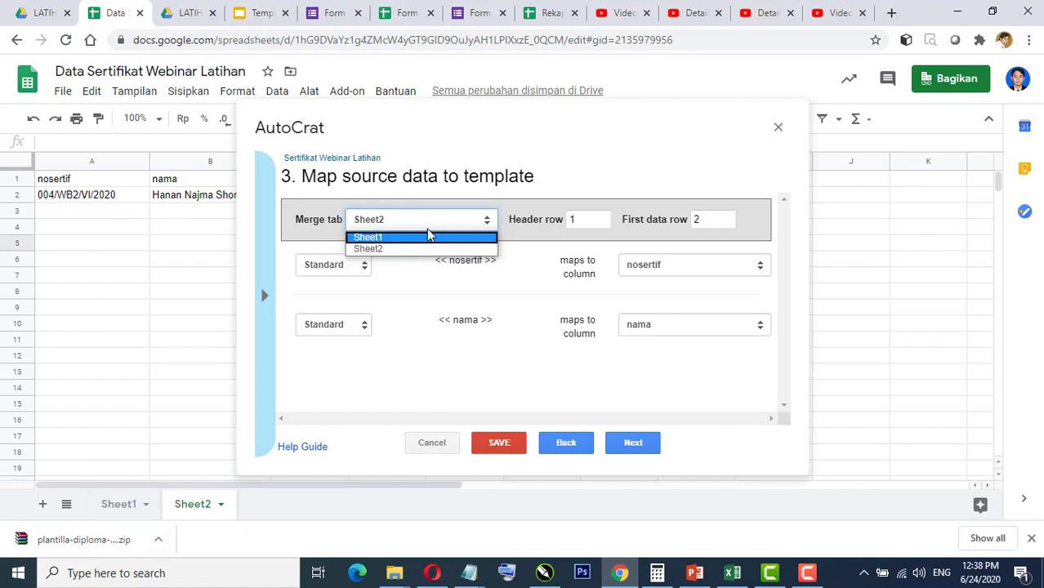
click(414, 250)
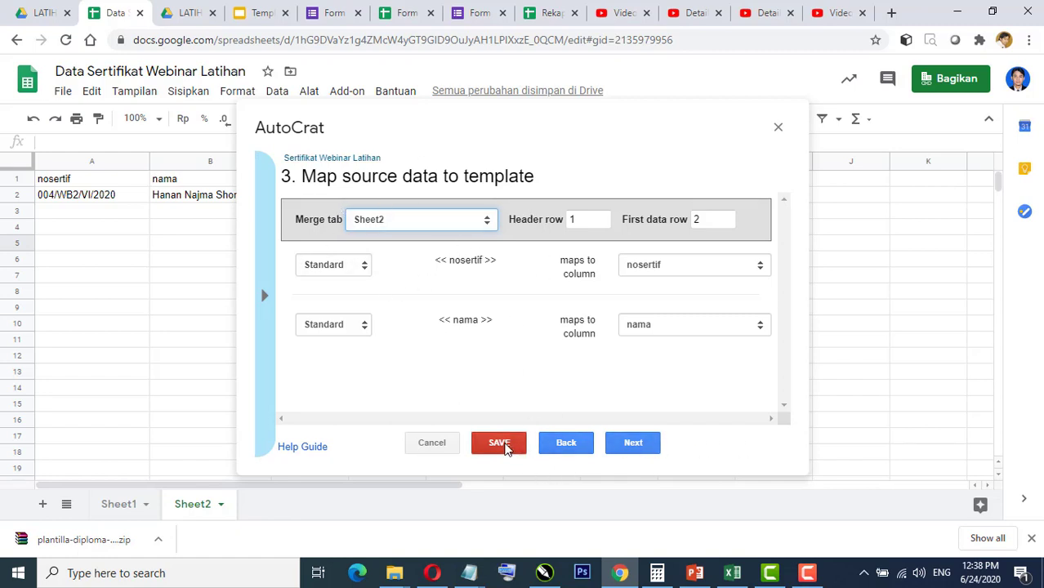
click(505, 447)
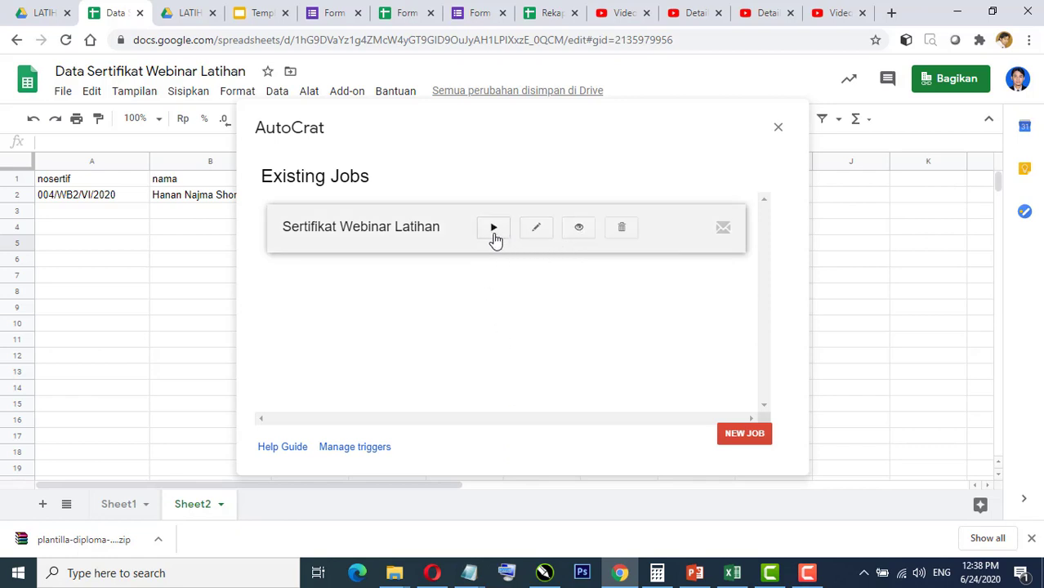
Step: Generate a preview for the first mergeable row of the certificate job and open the preview PDF
click(579, 228)
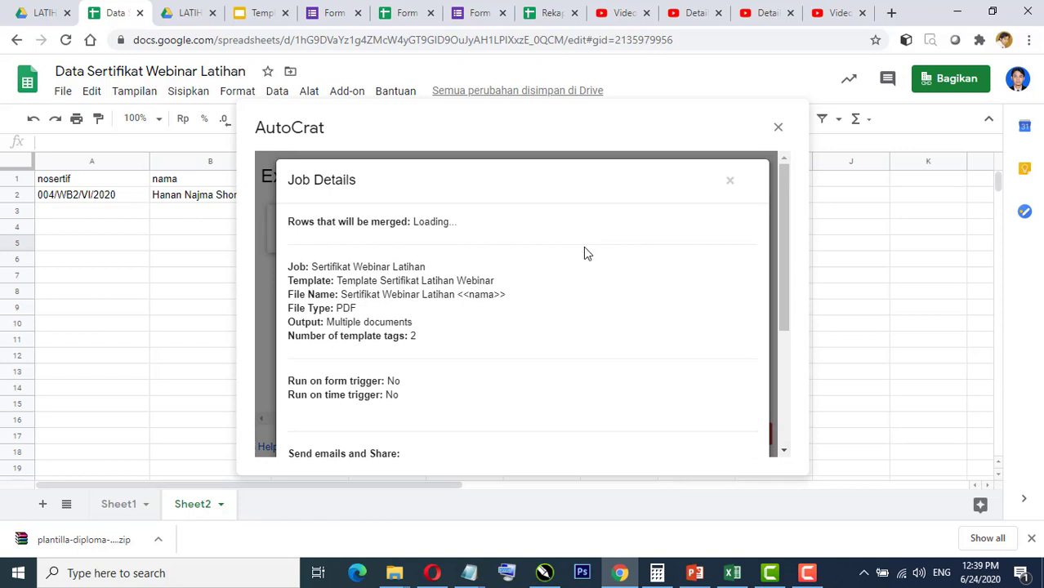
scroll(583, 247, down, 5)
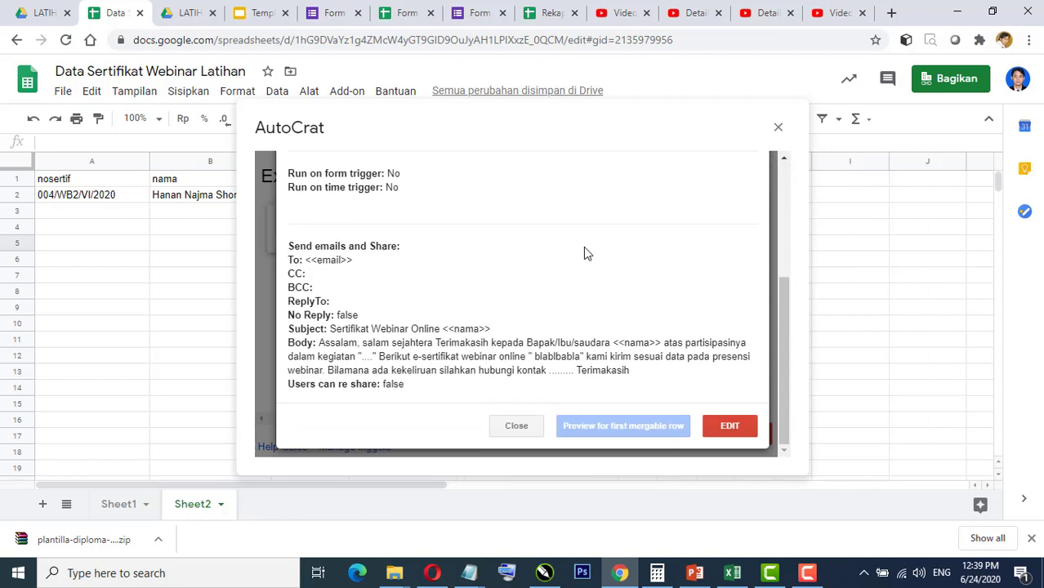
click(601, 427)
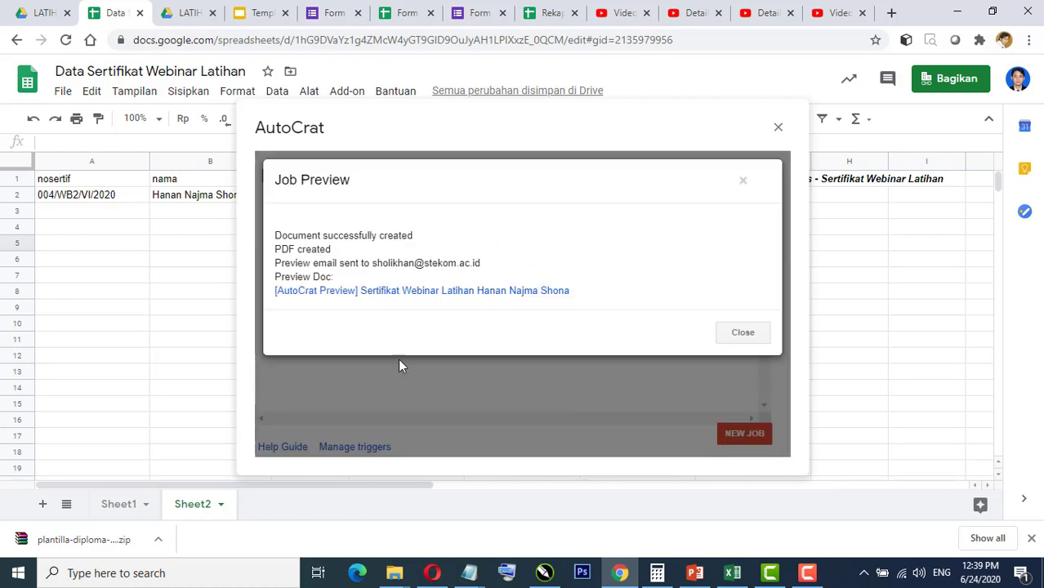
click(396, 297)
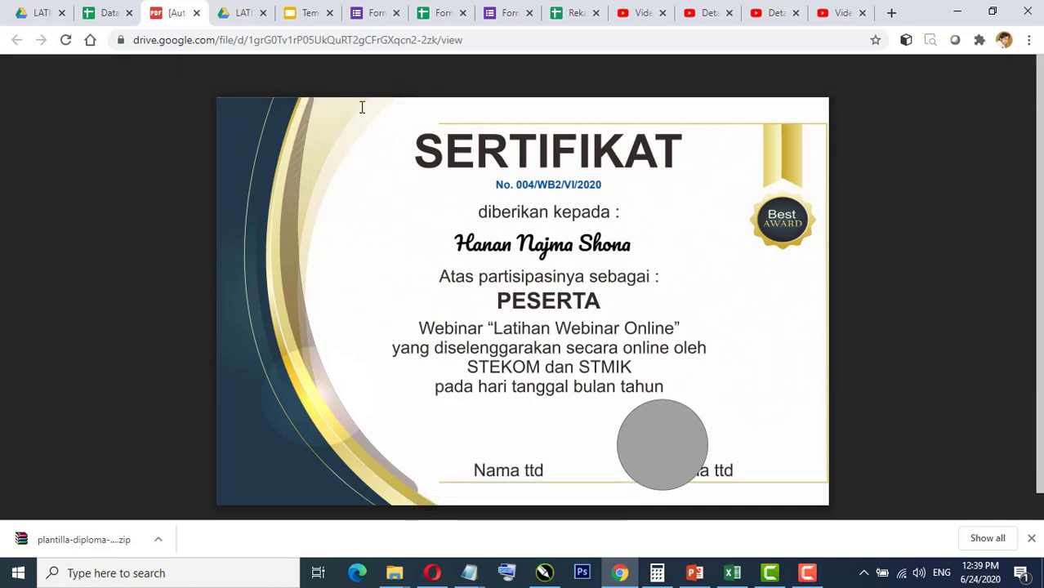
Step: Close the preview, run the Sertifikat Webinar Latihan job, and close AutoCrat to see Sheet2's results
click(197, 13)
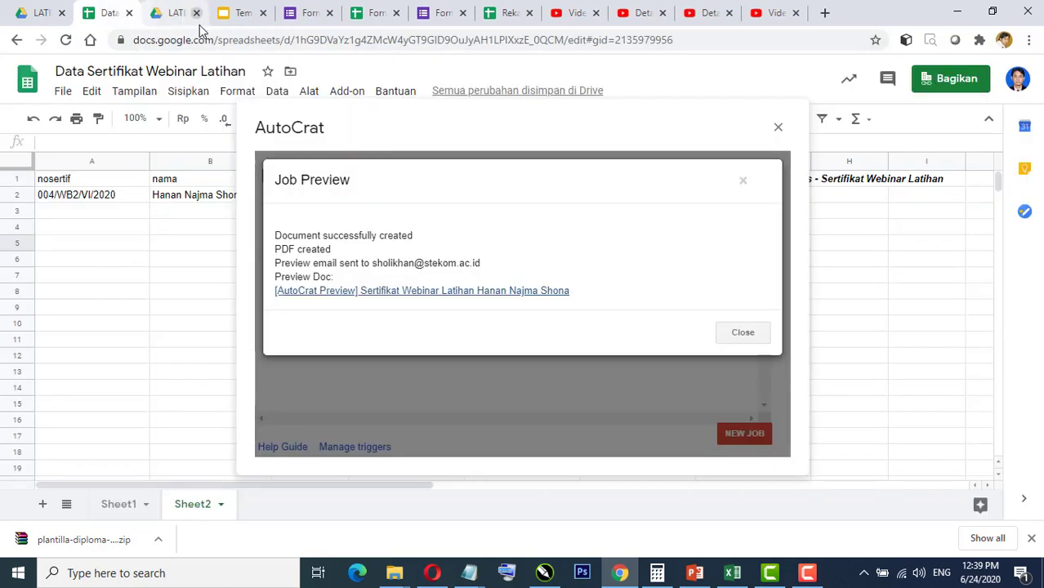
click(745, 182)
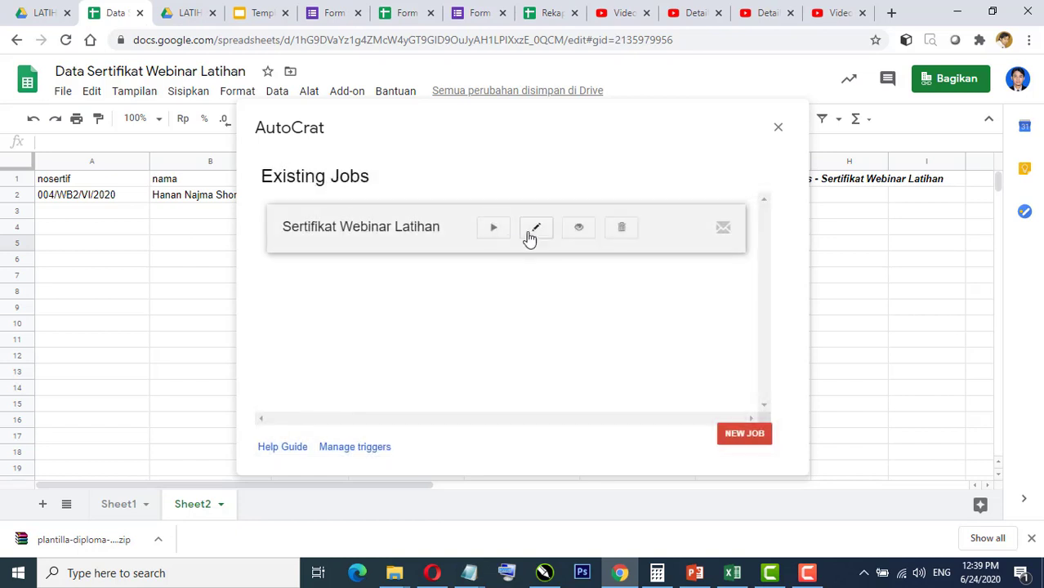
click(494, 228)
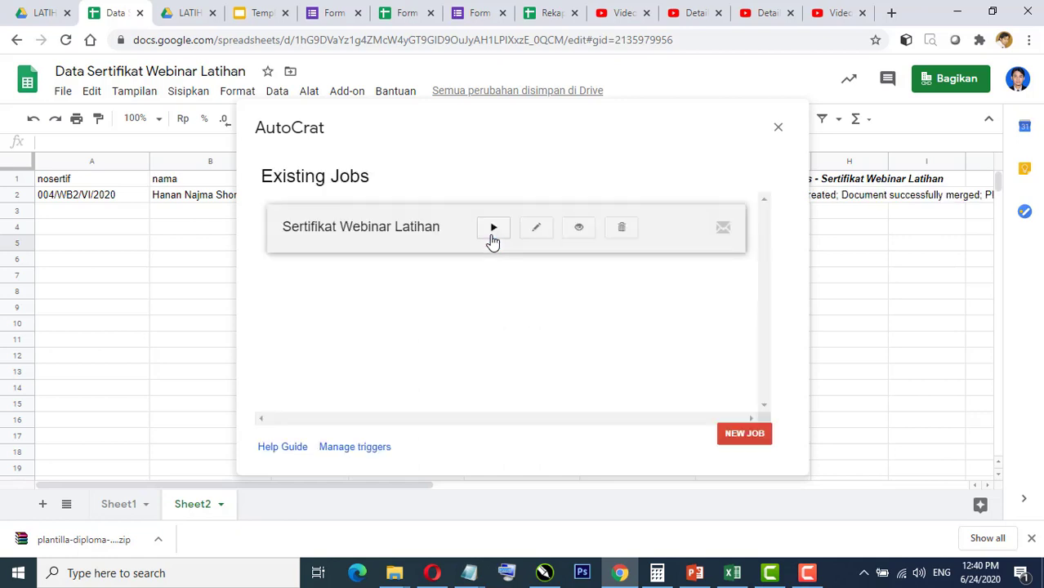
click(780, 129)
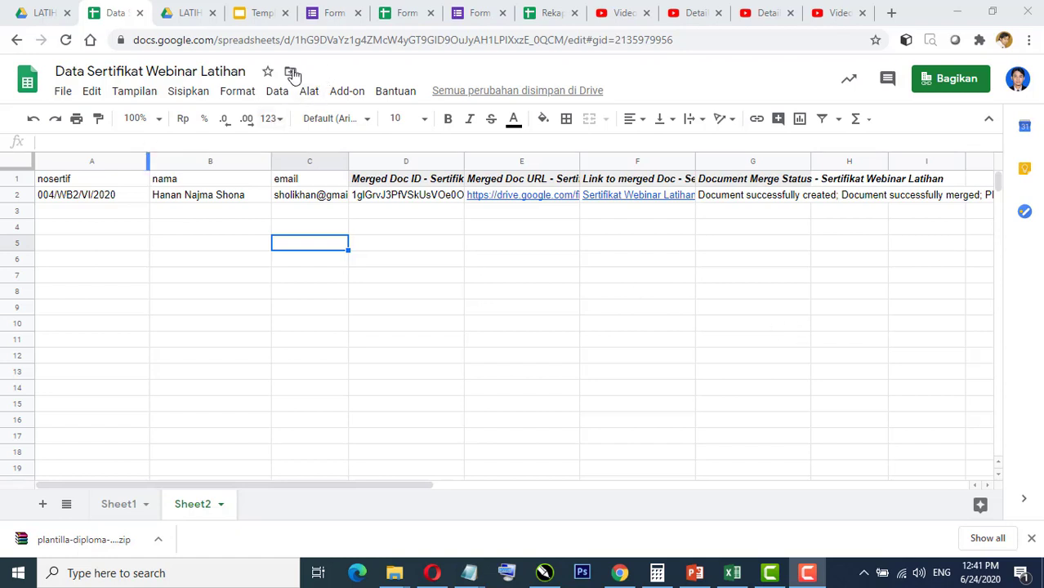
click(40, 13)
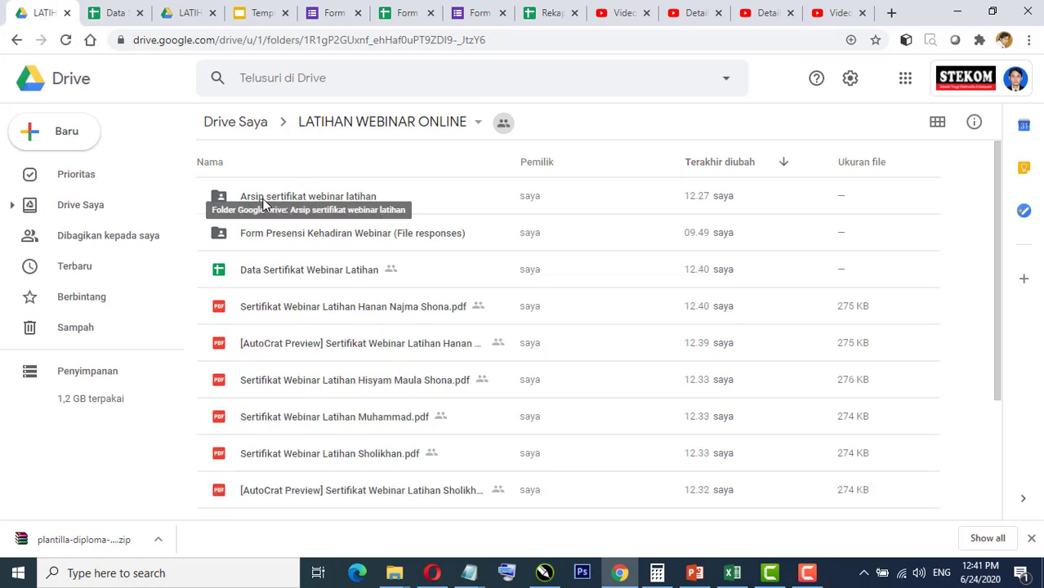
Step: Open the Arsip sertifikat webinar latihan folder and view one of the generated certificate PDFs
double_click(263, 198)
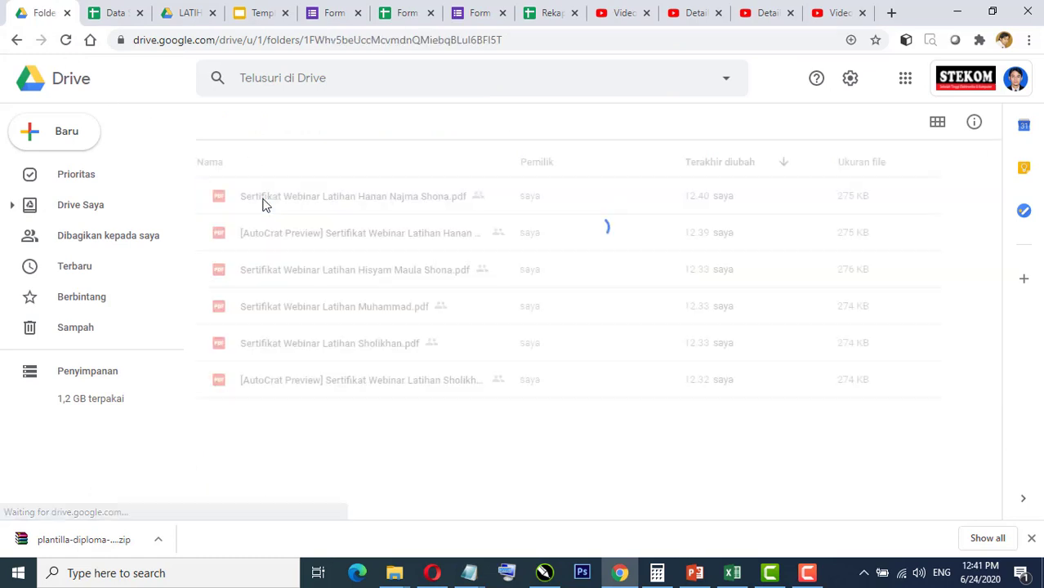
click(288, 246)
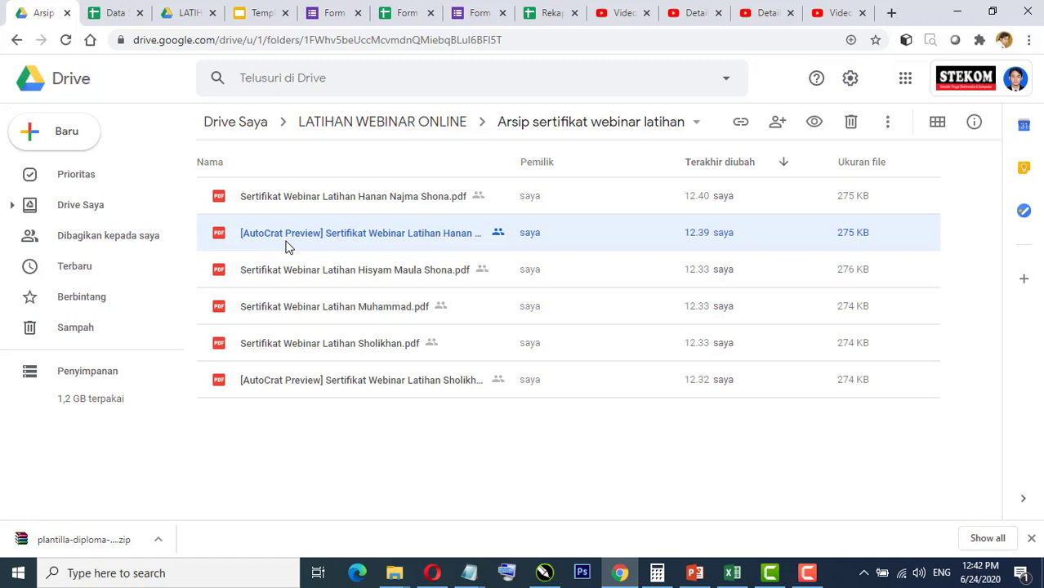
click(278, 277)
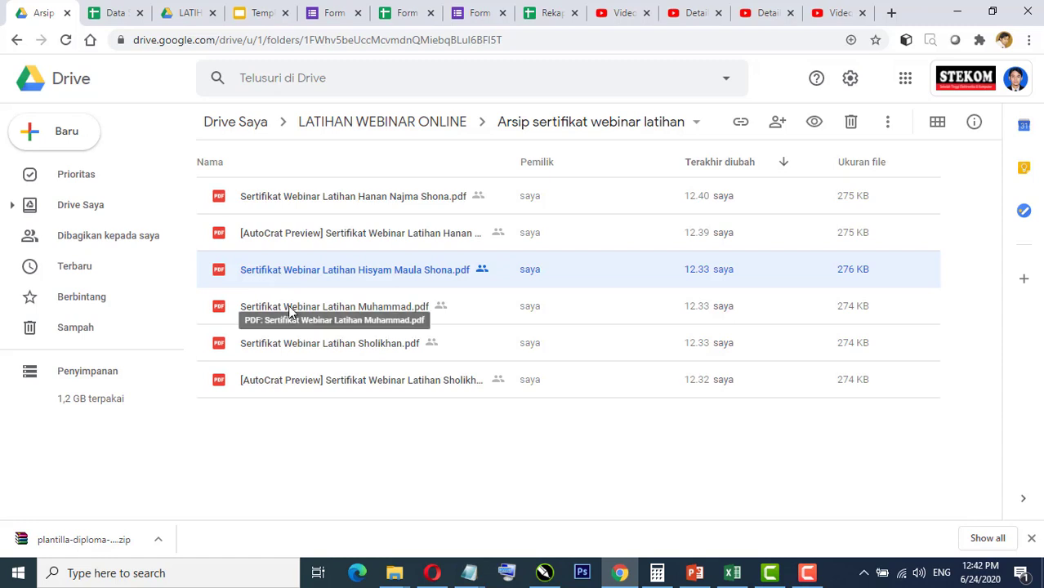
double_click(324, 271)
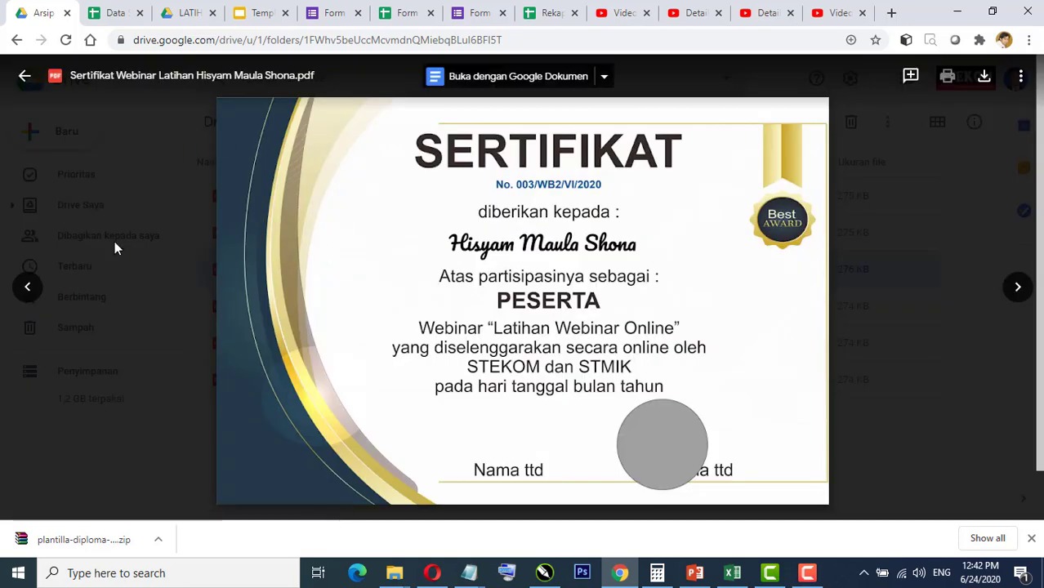
click(20, 76)
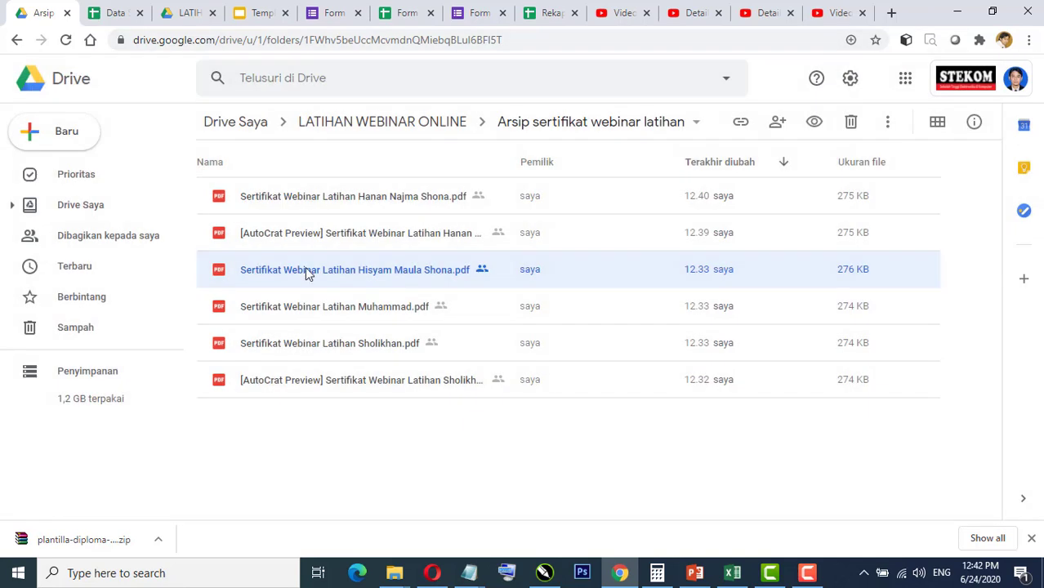
right_click(305, 267)
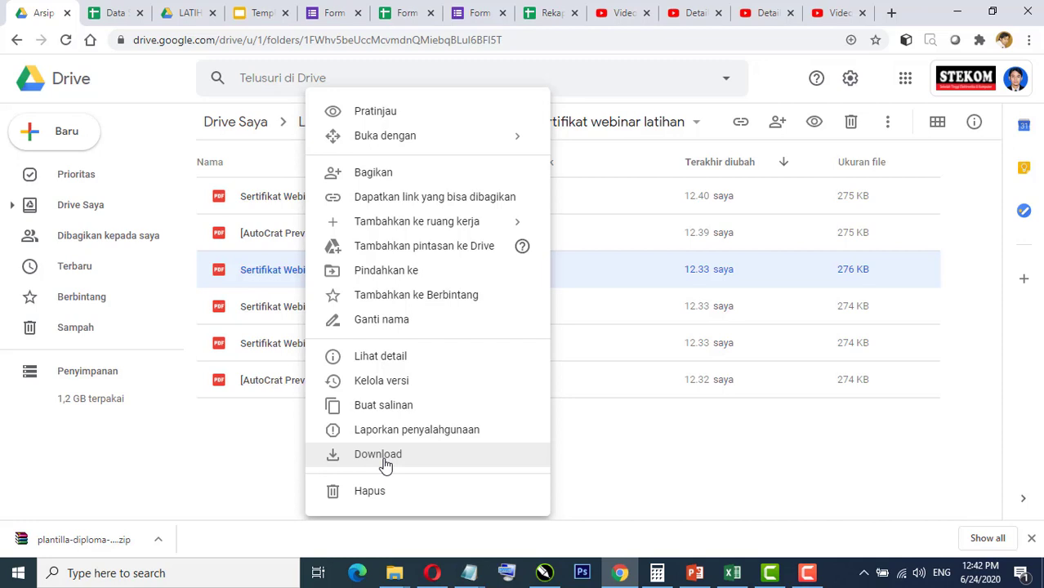
click(251, 445)
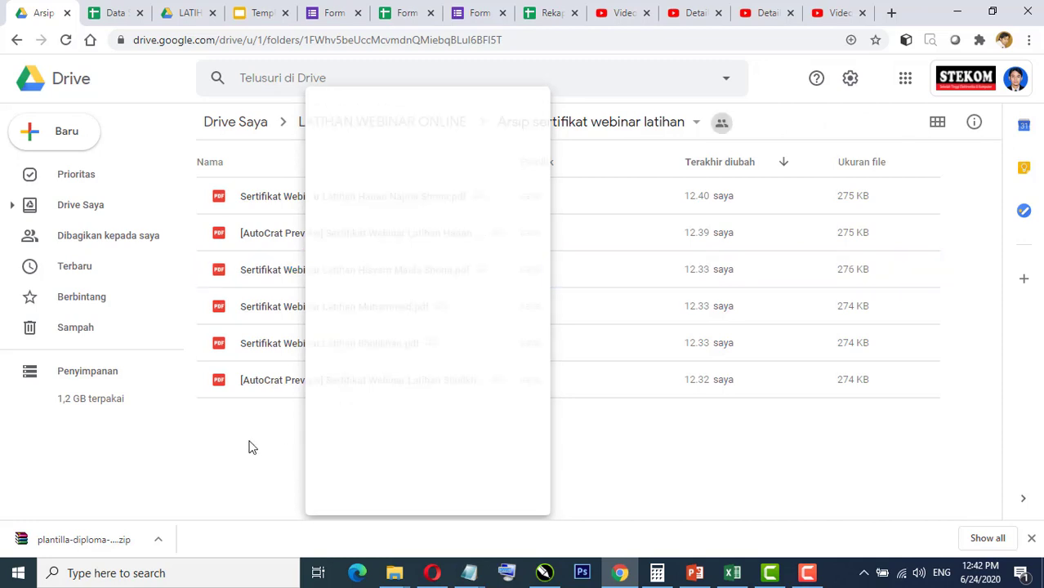